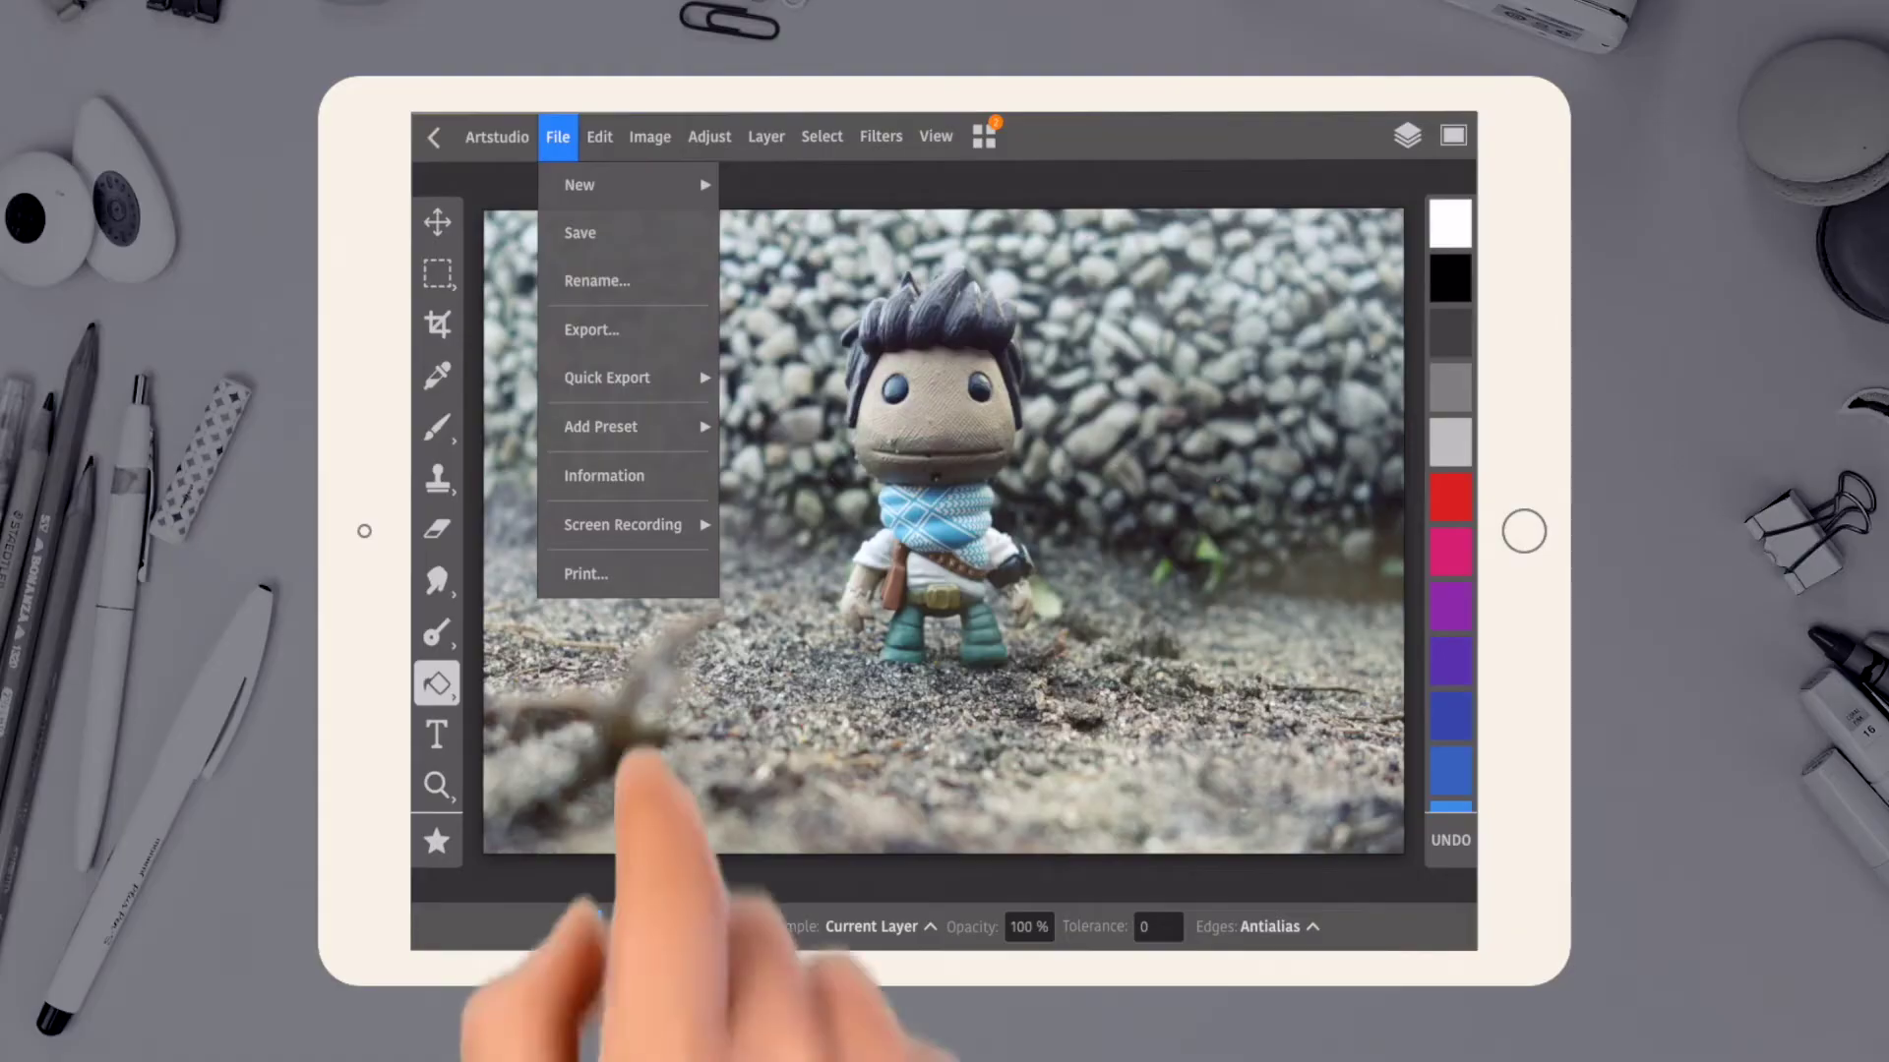
# Create a new empty document with the Current Document preset, then return to the gallery
pyautogui.click(578, 184)
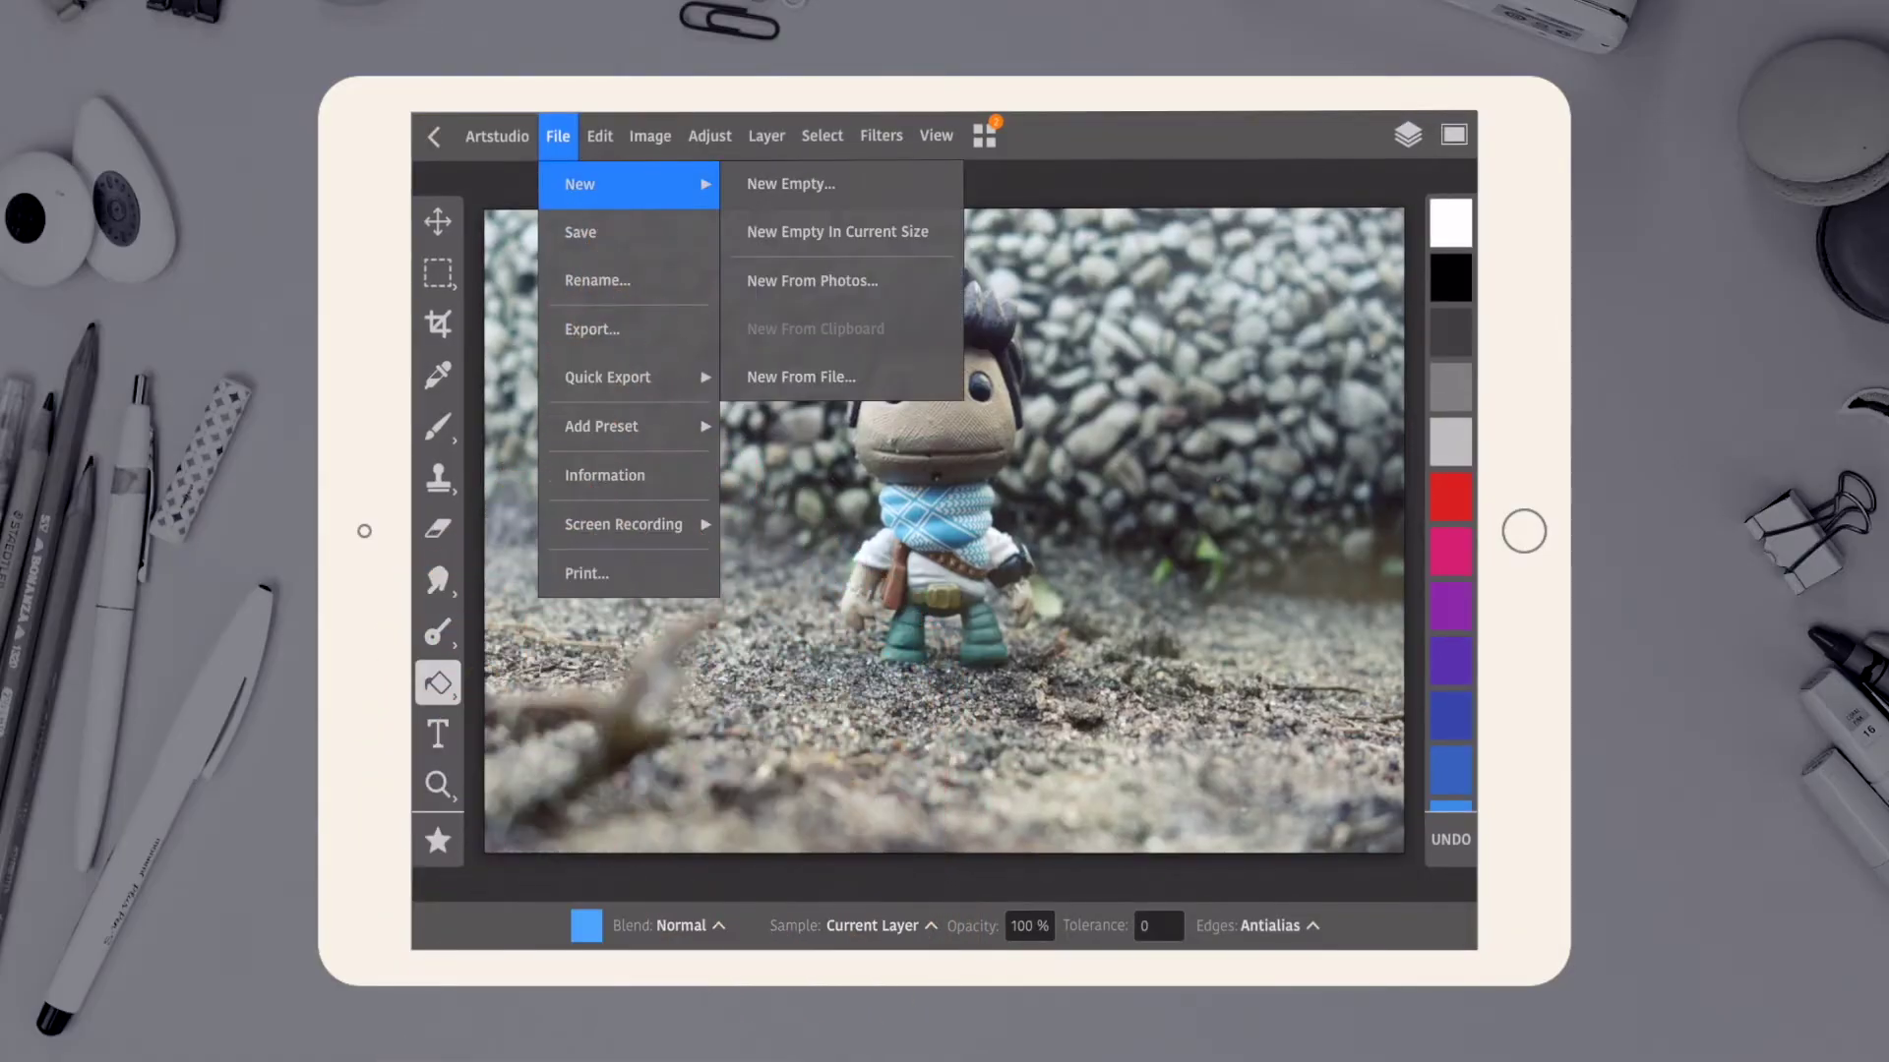
pyautogui.click(792, 183)
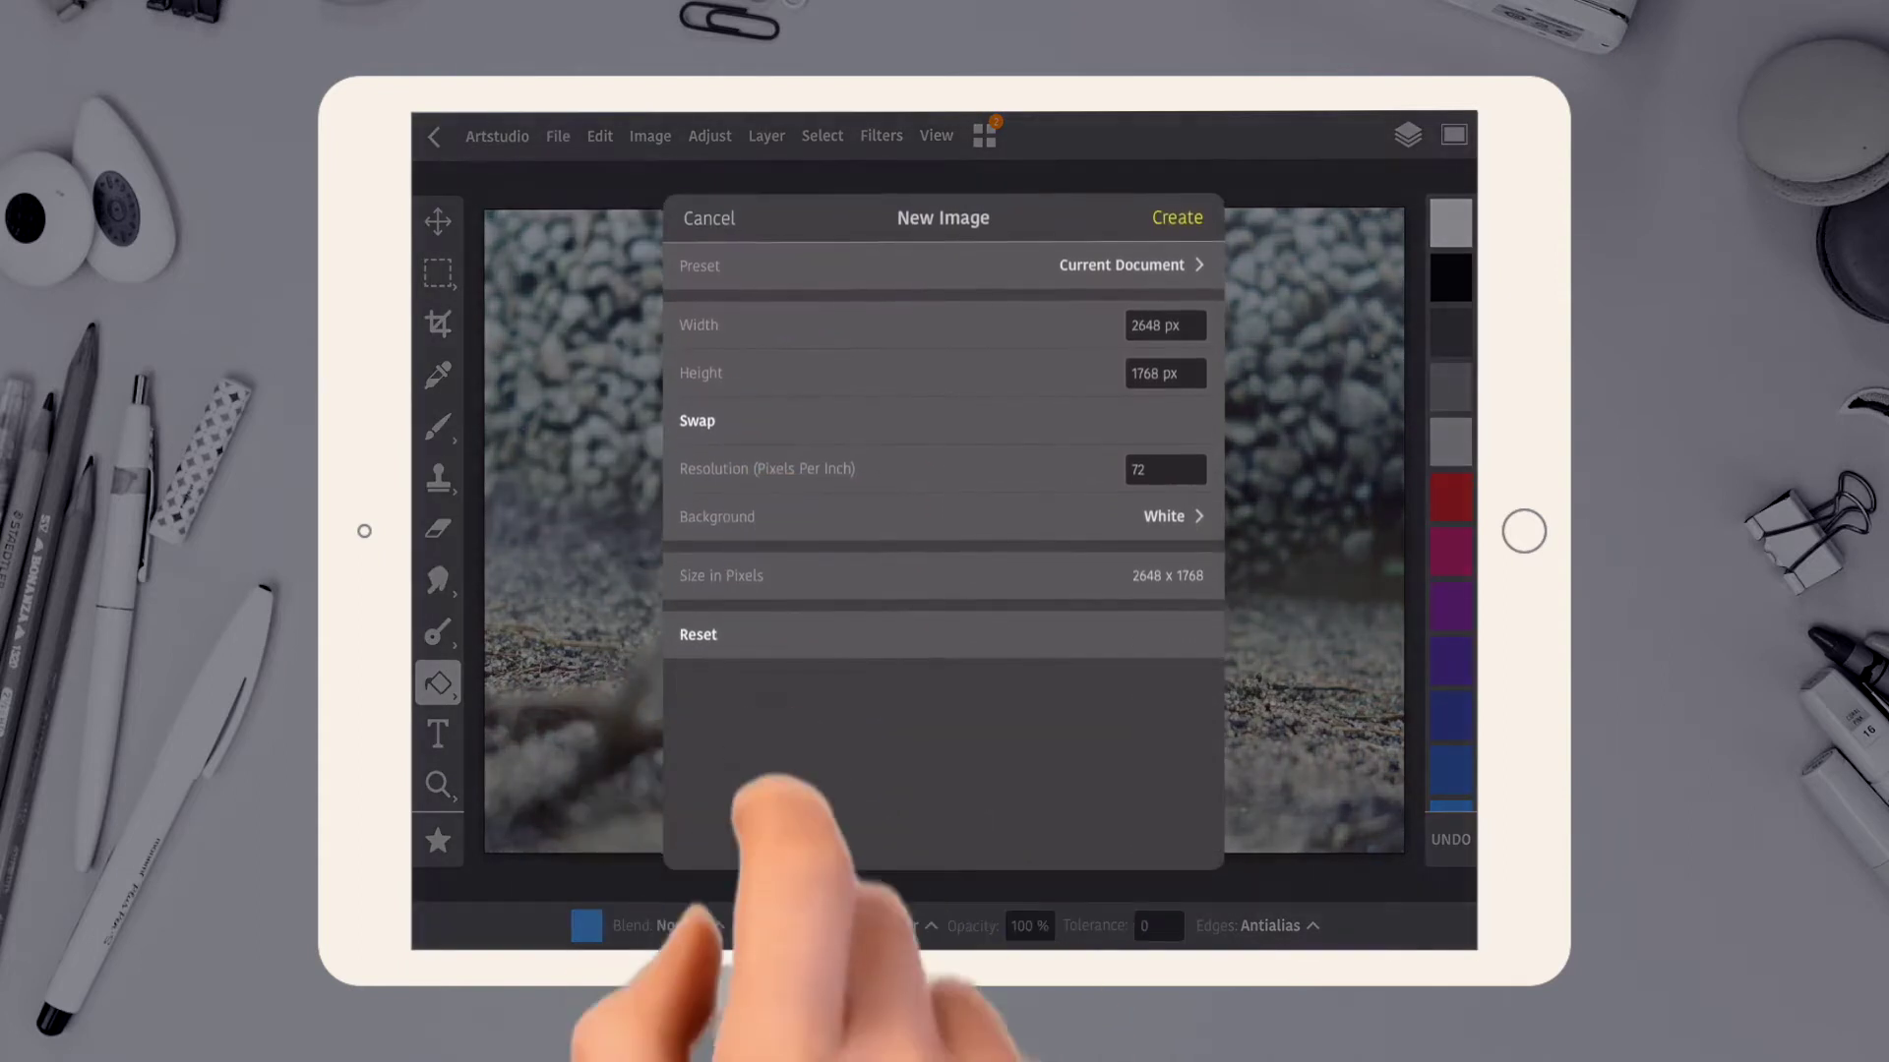
pyautogui.click(1177, 218)
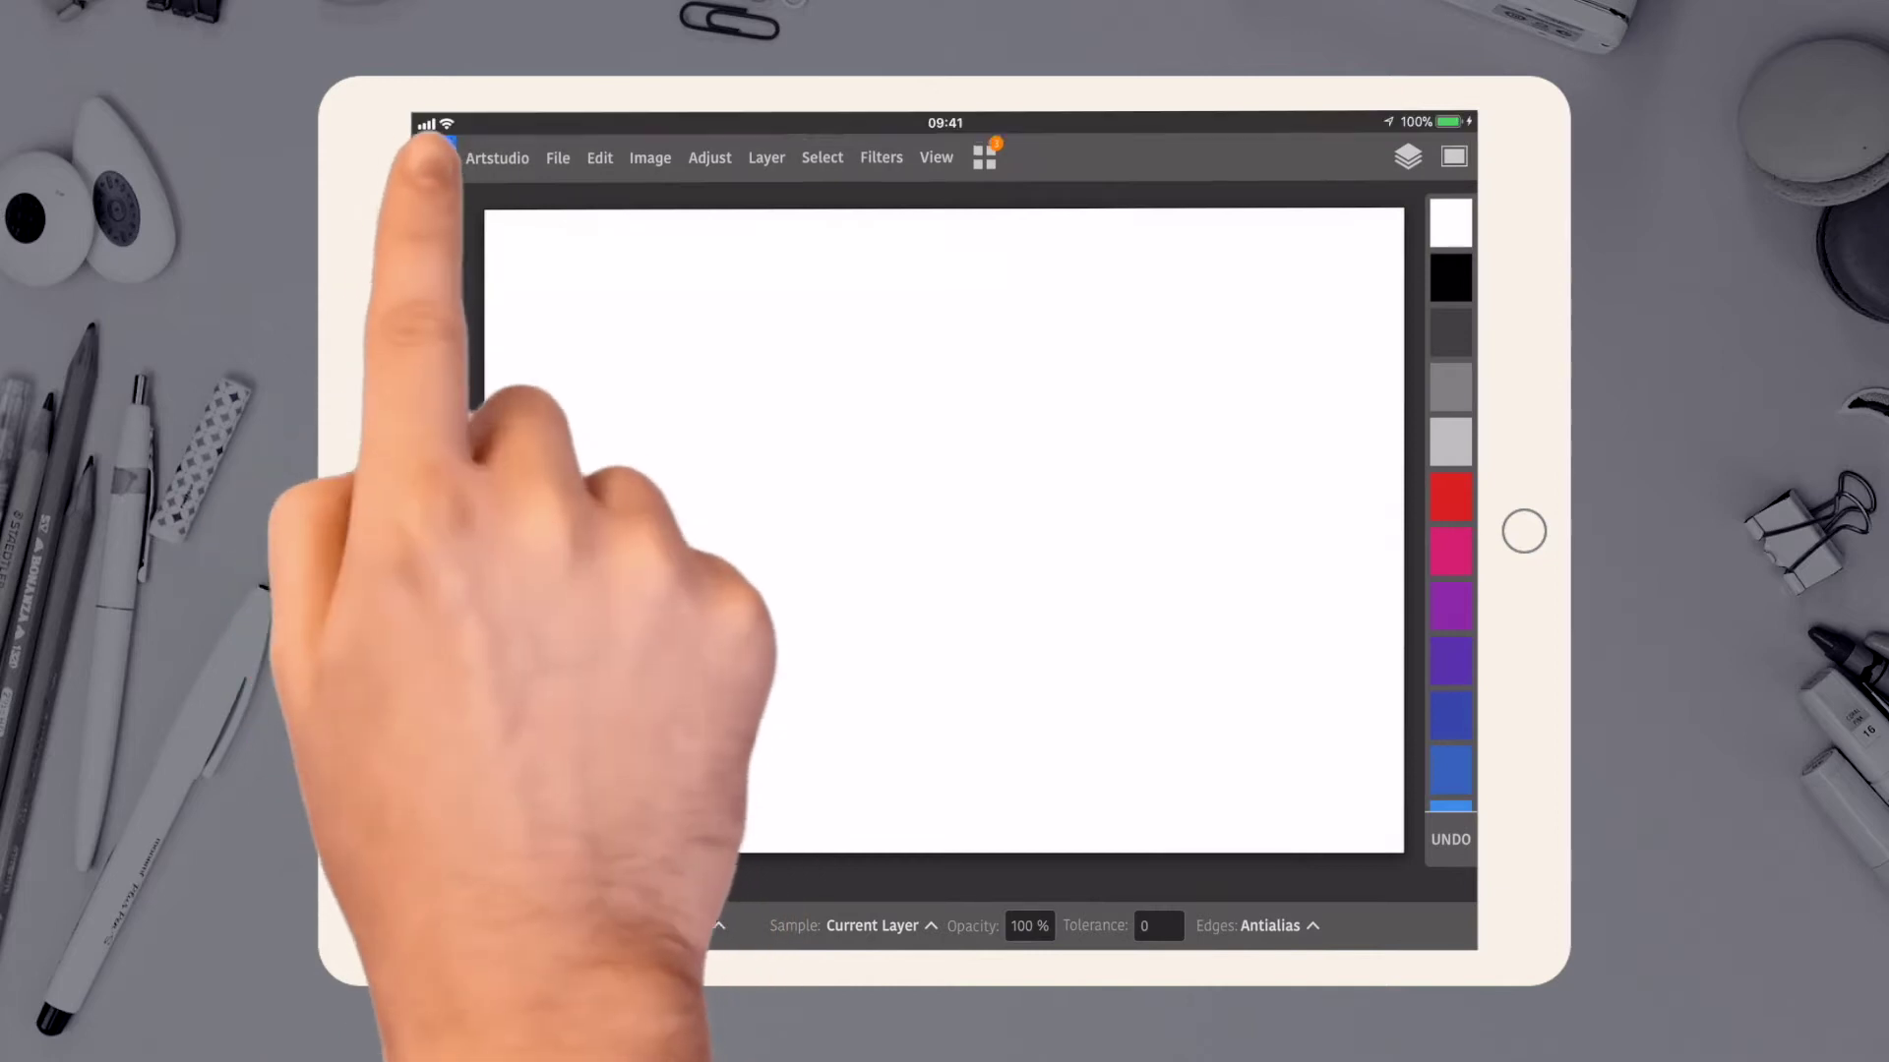
pyautogui.click(435, 136)
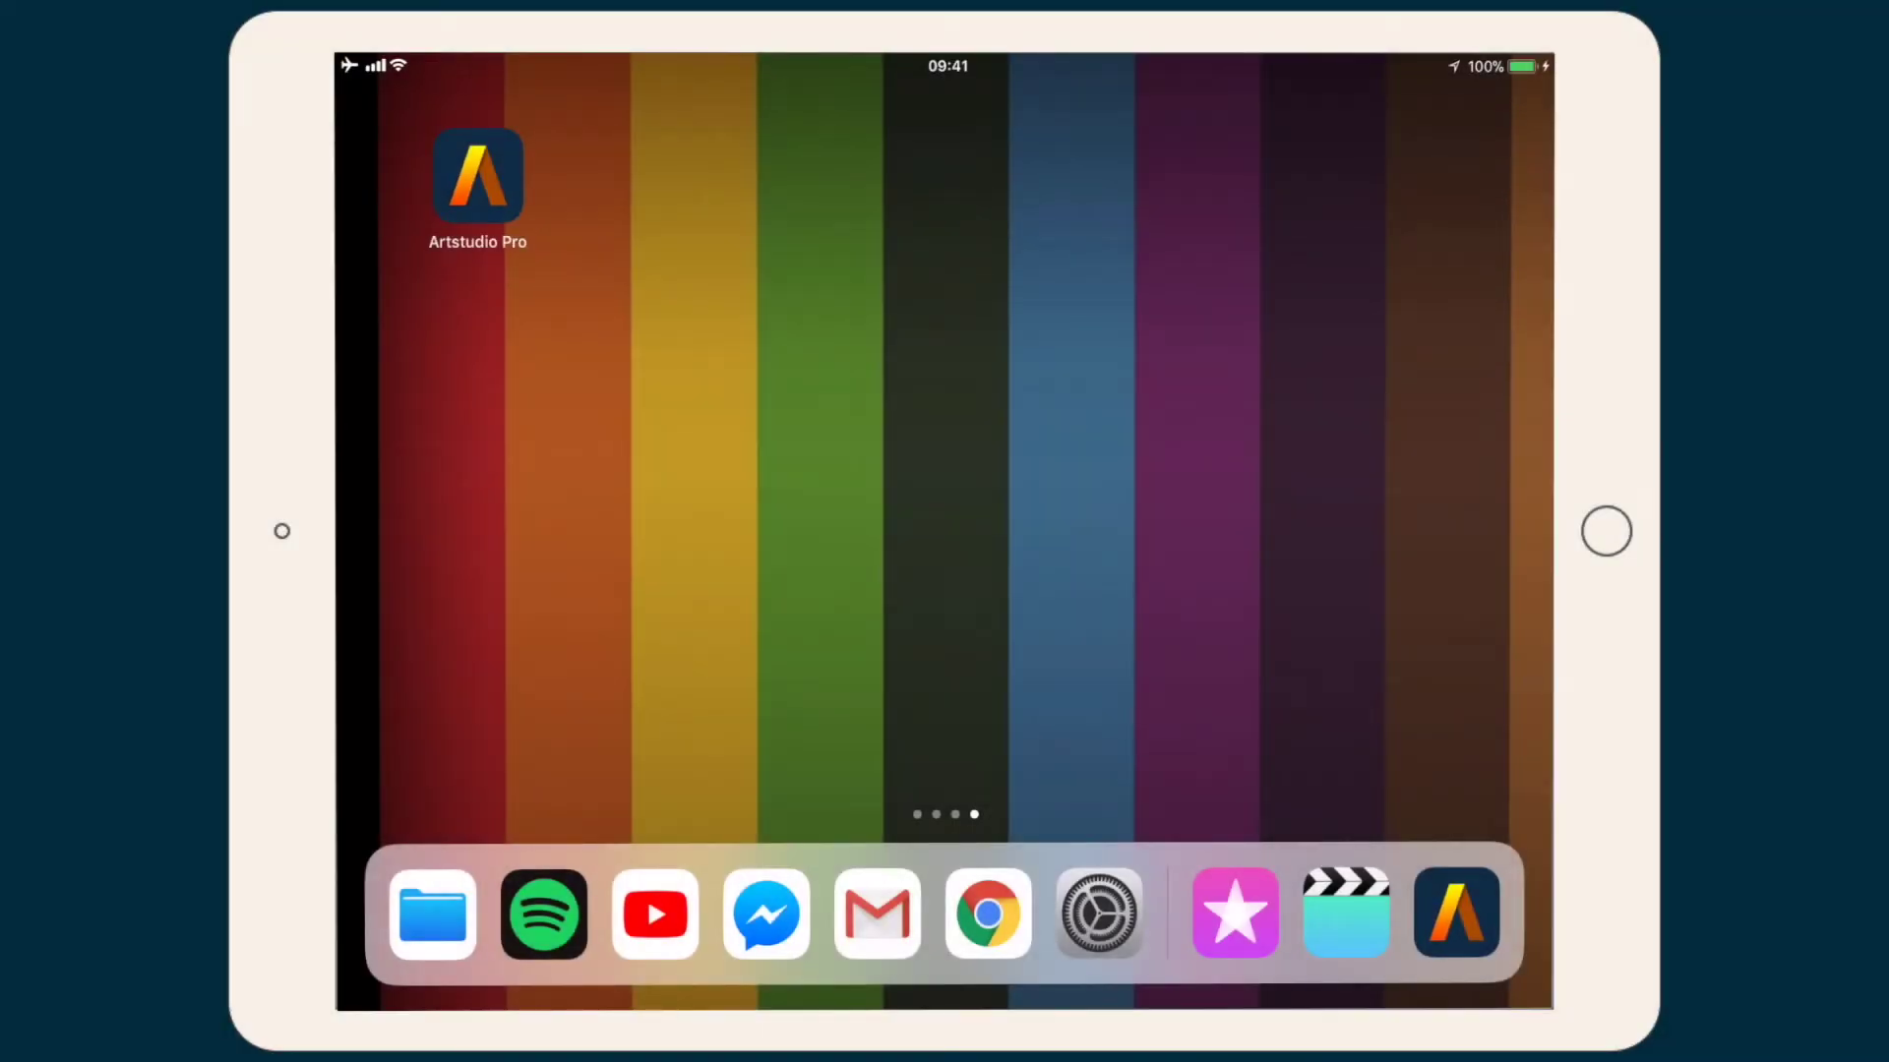
# Launch Artstudio Pro and open the beagle document Photo 2 from the Documents gallery
pyautogui.click(477, 174)
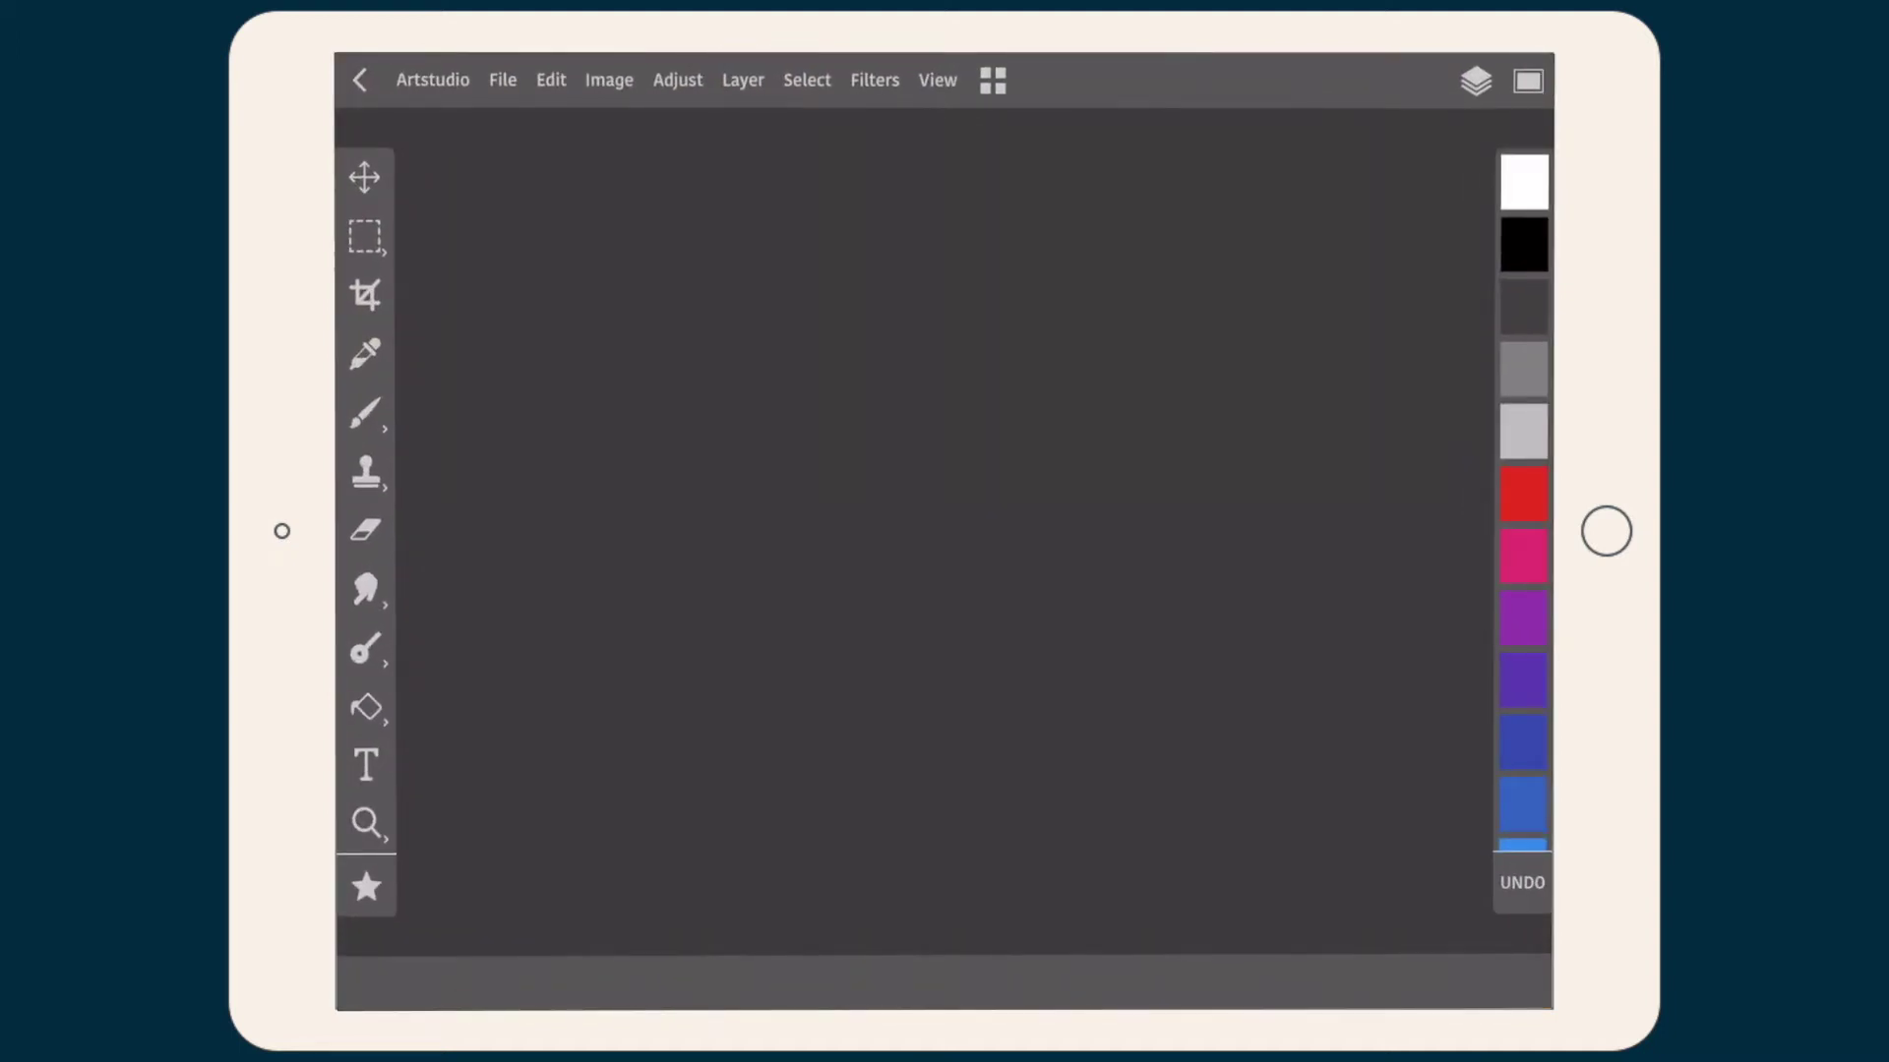
pyautogui.click(360, 80)
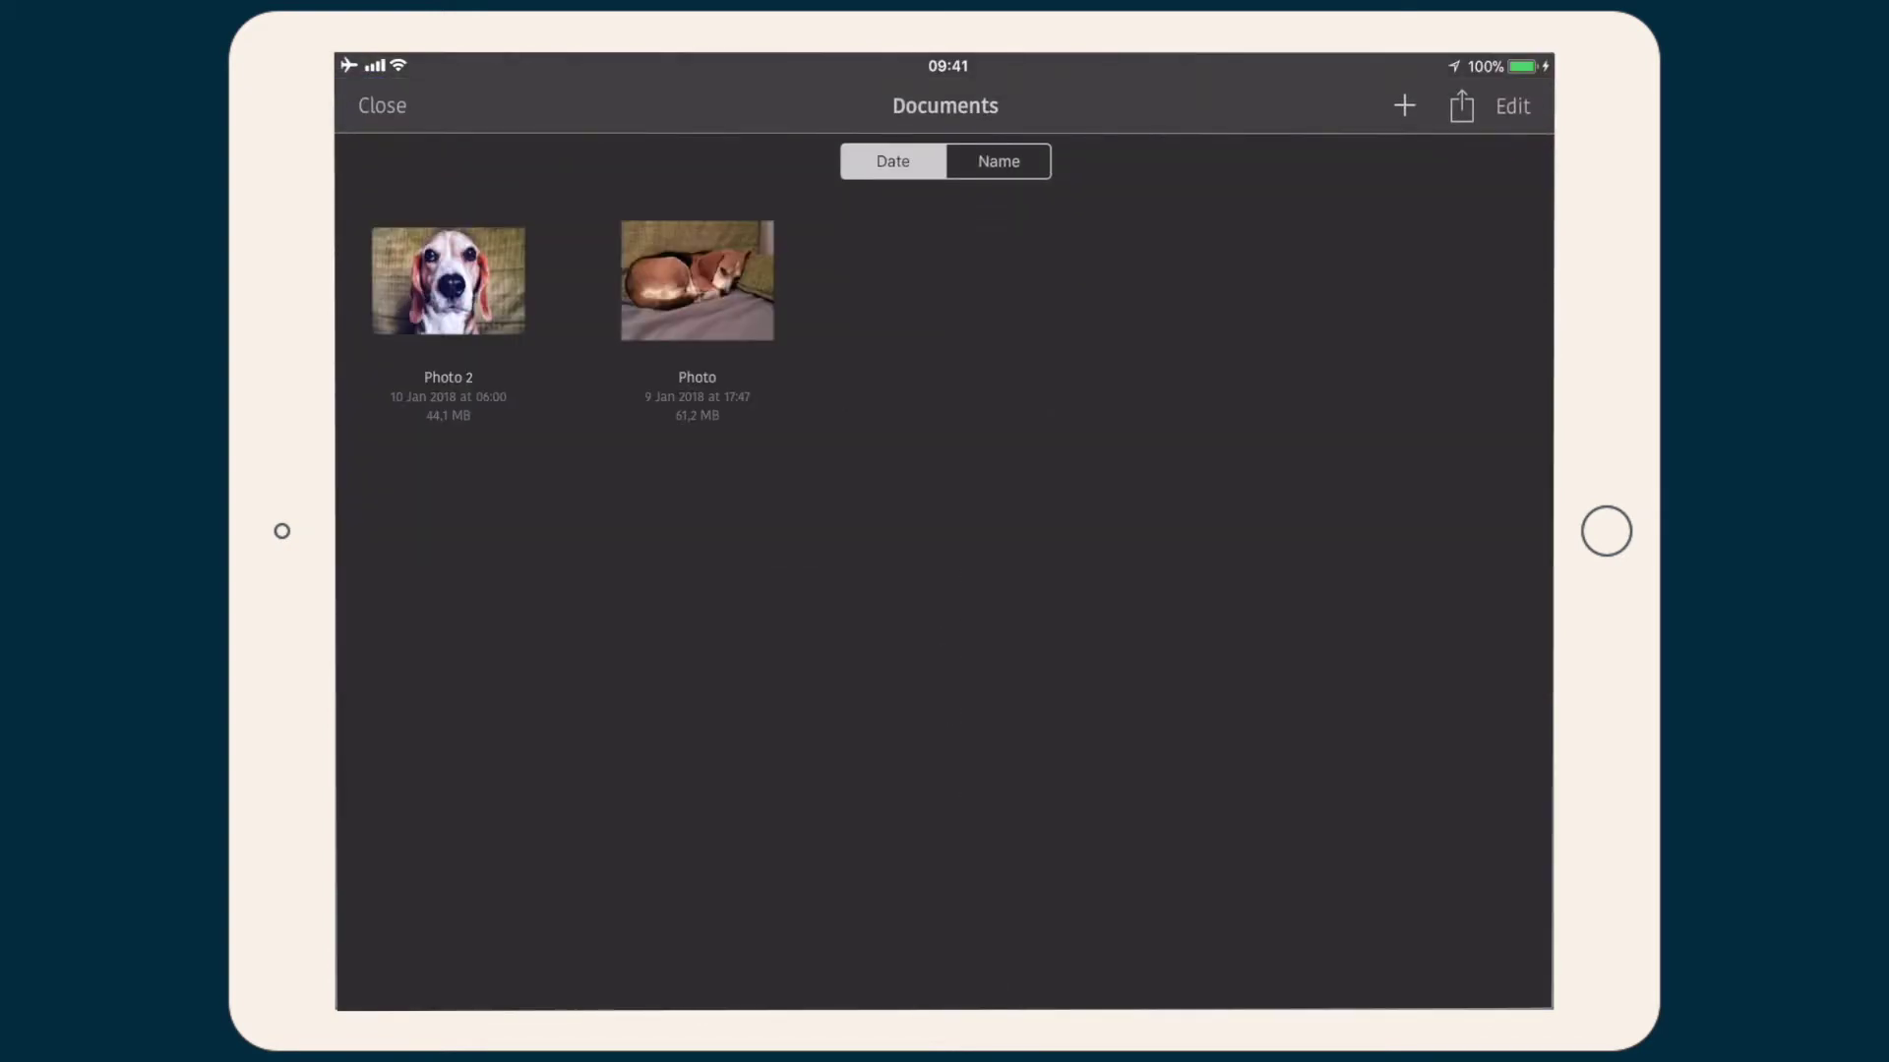
pyautogui.click(448, 280)
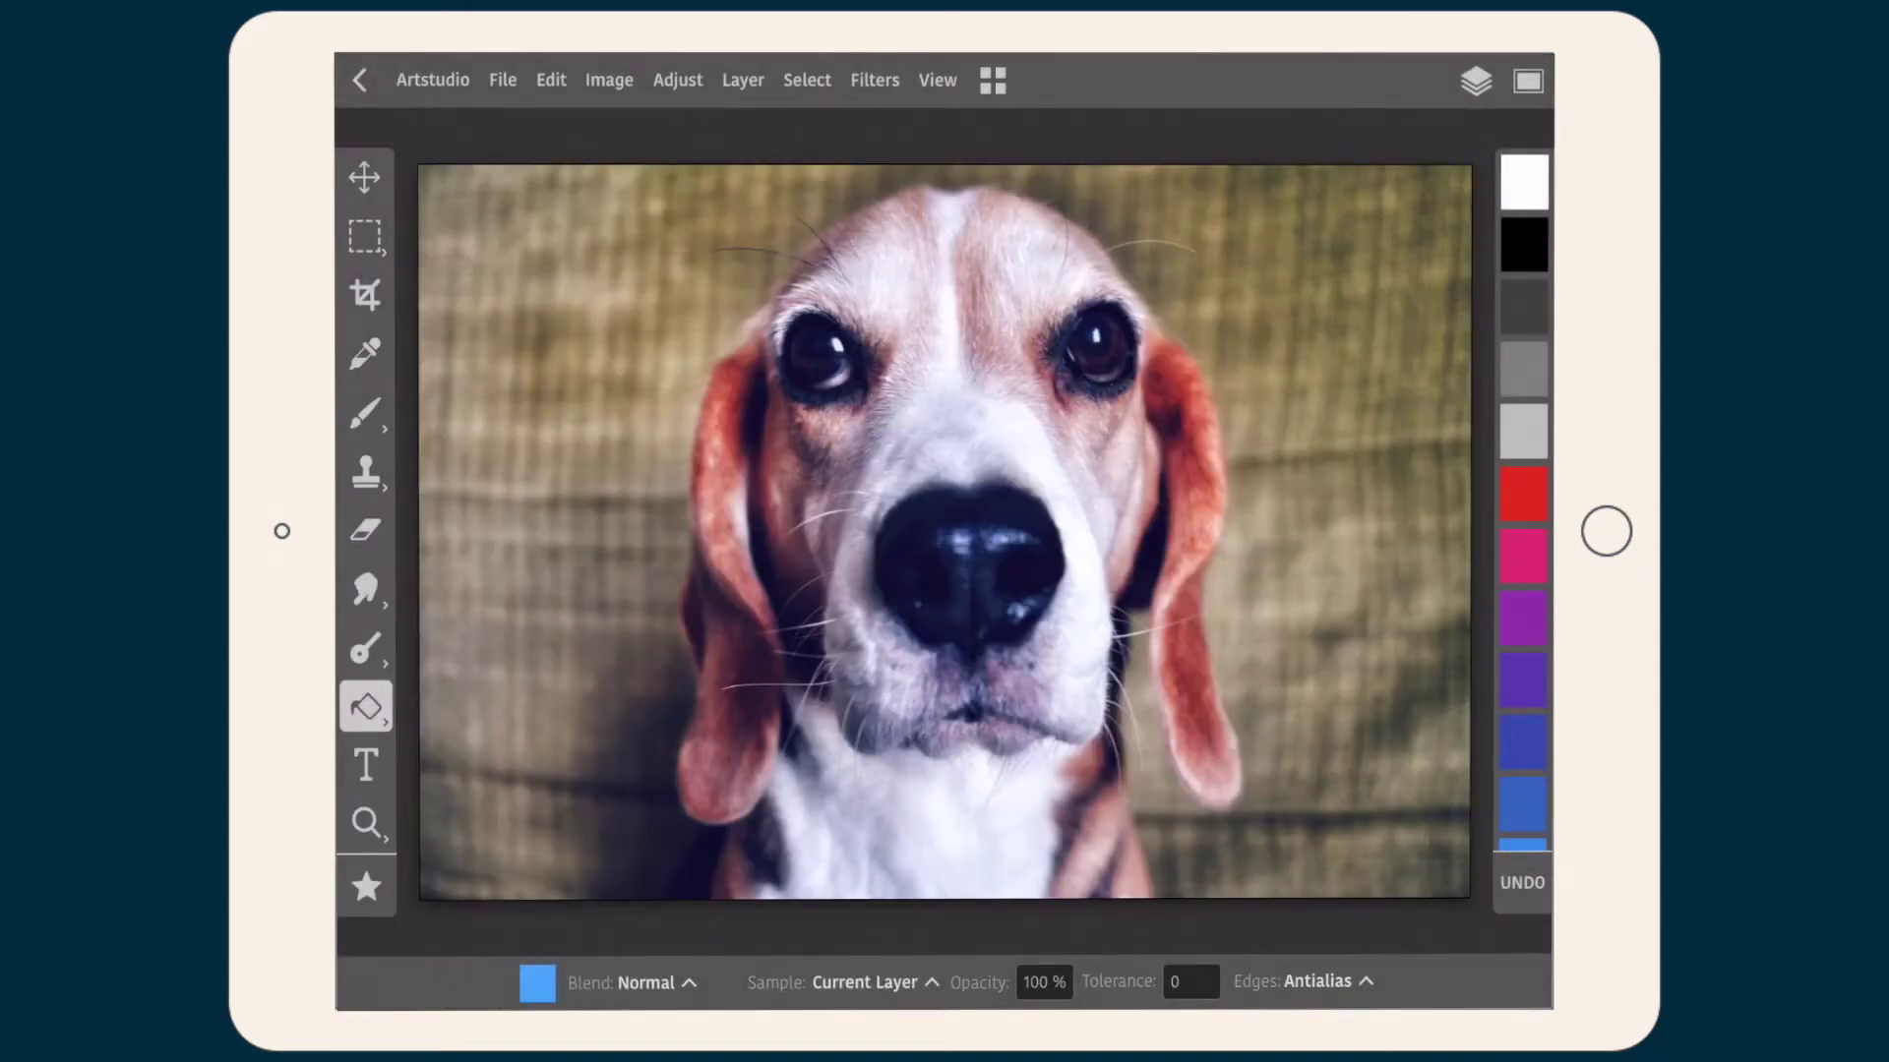
# Create a new document from the toy figure photo in the Chwile album
pyautogui.click(502, 80)
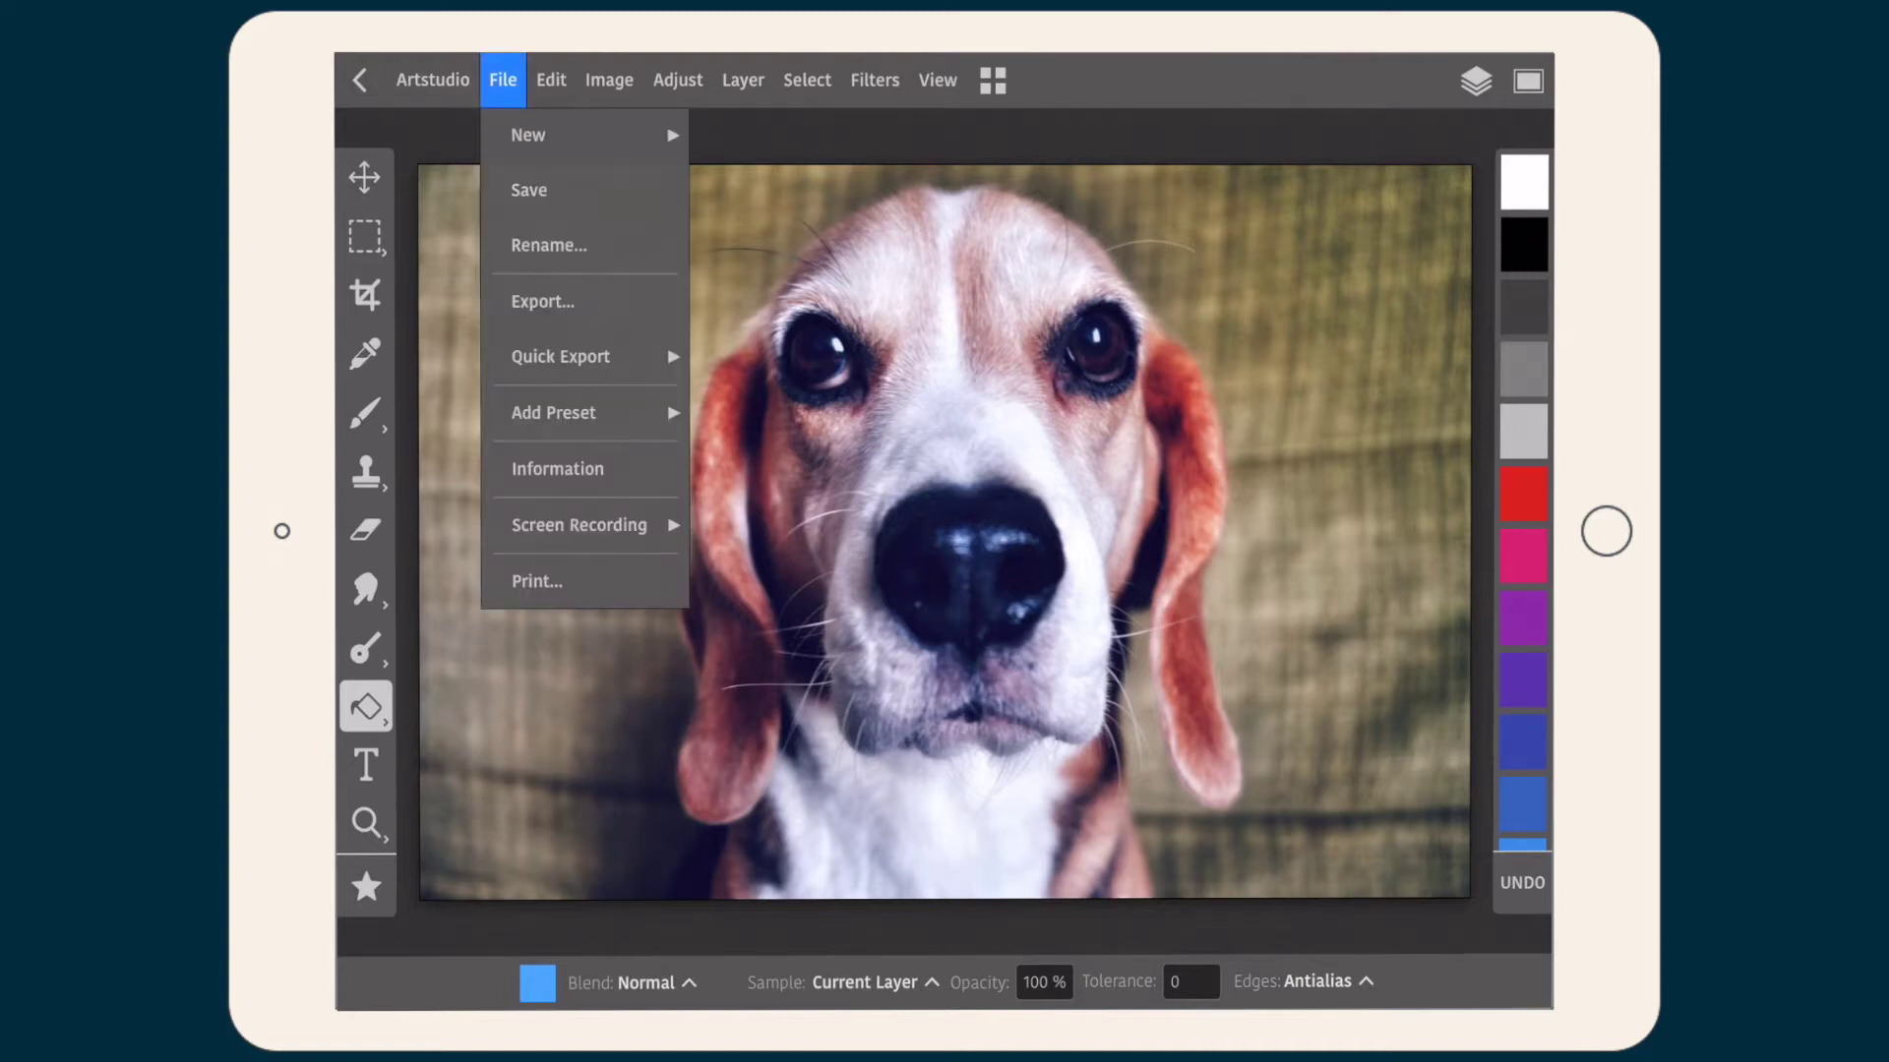
pyautogui.click(528, 135)
pyautogui.click(862, 247)
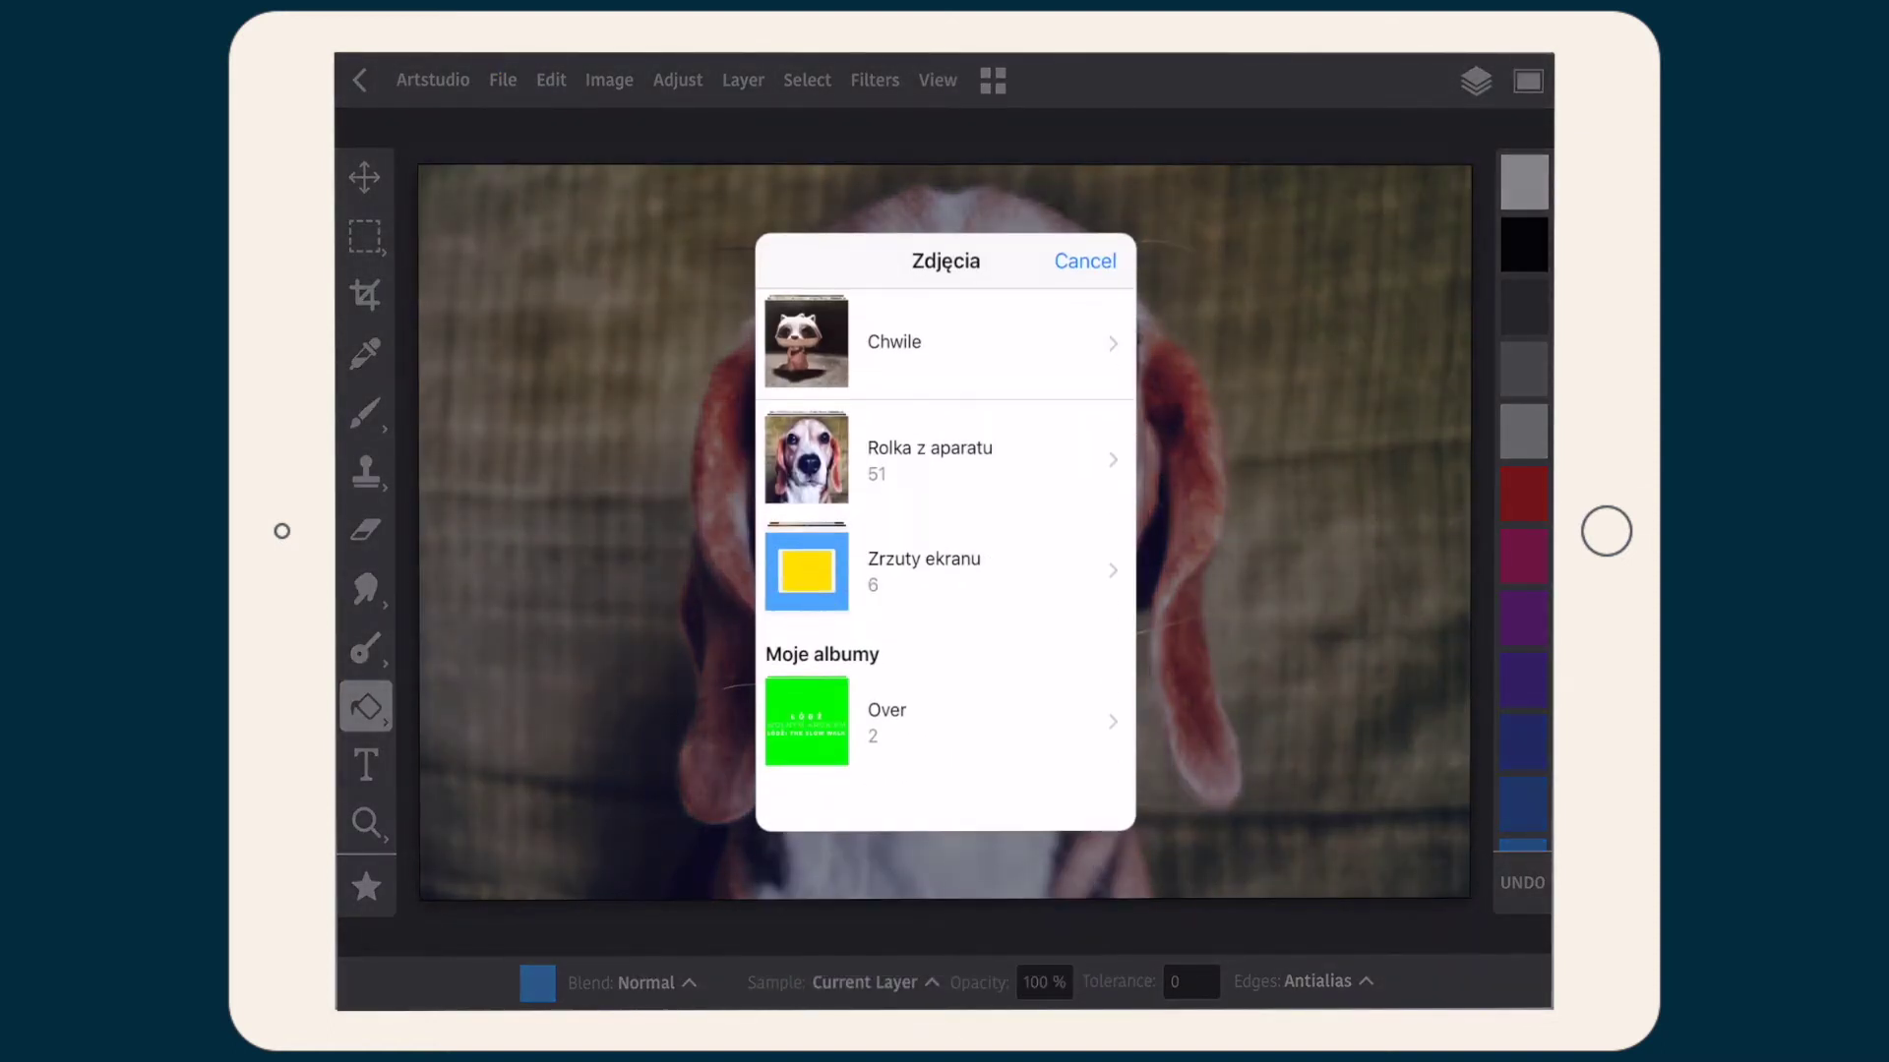
pyautogui.click(895, 340)
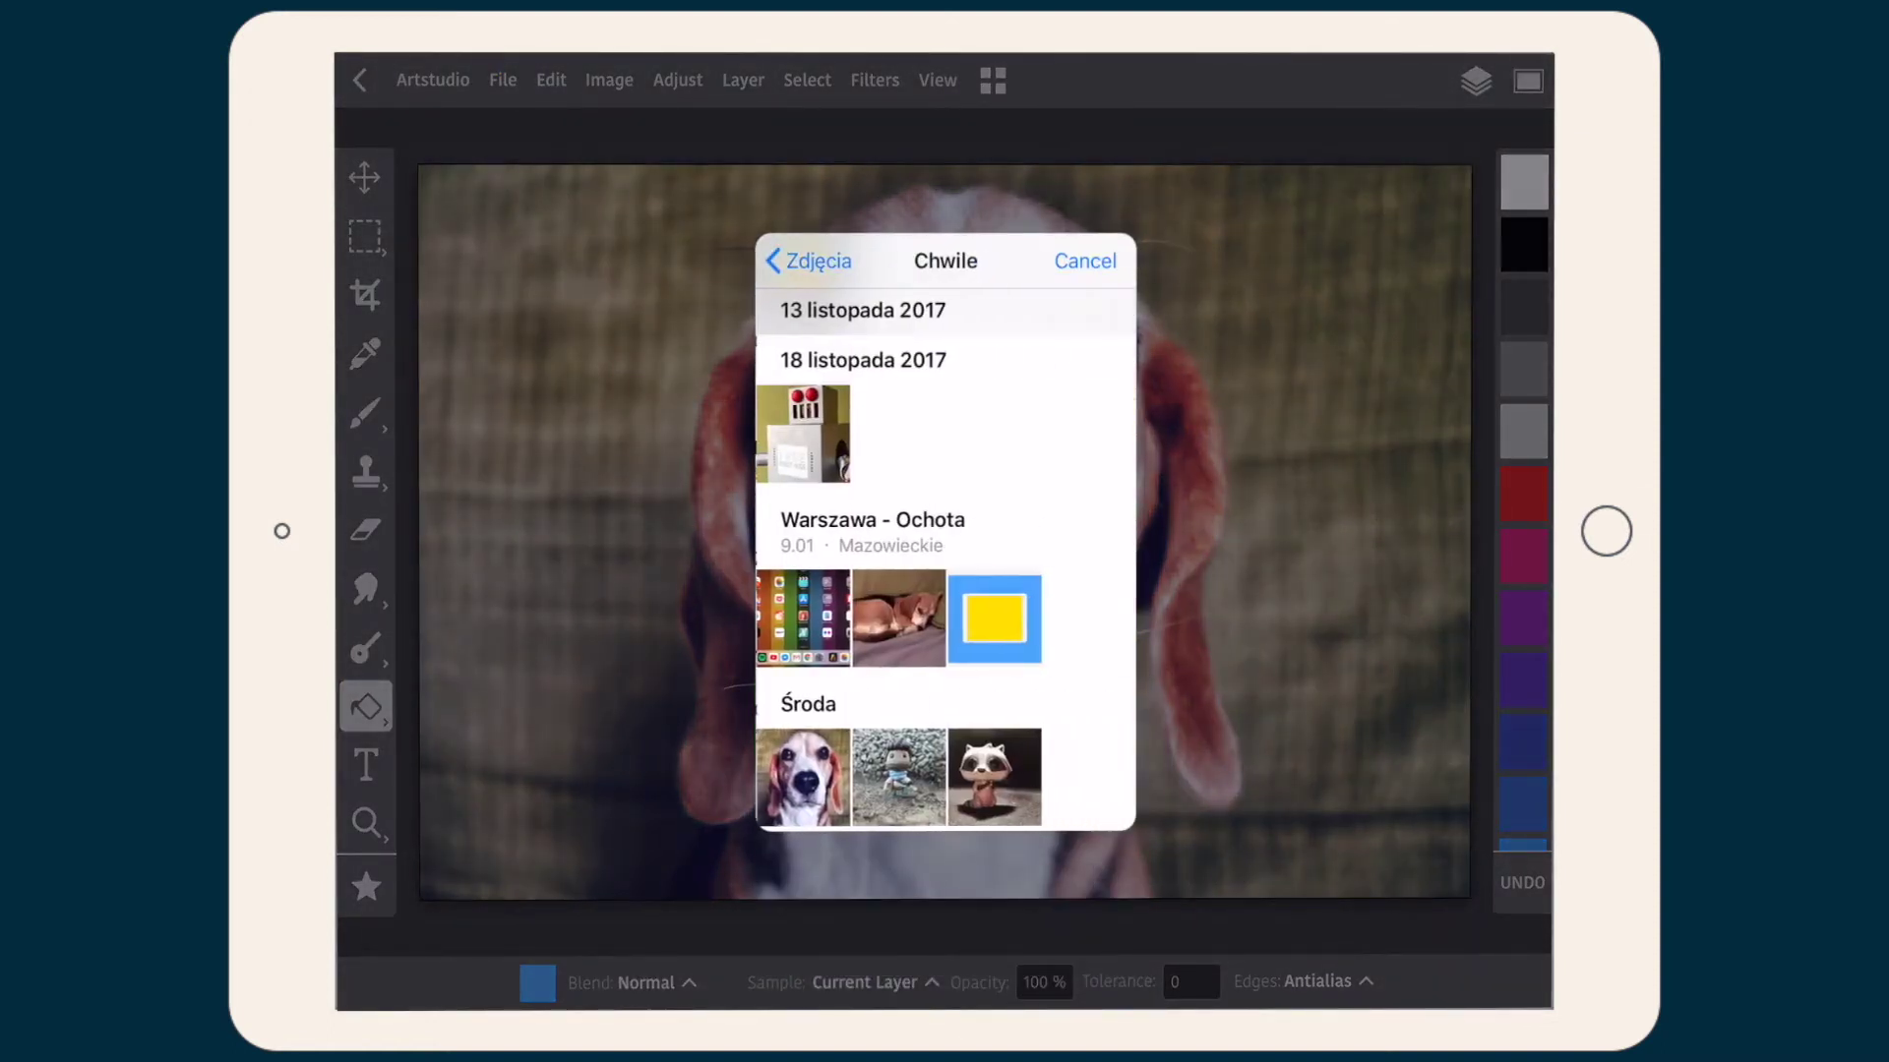
pyautogui.click(806, 779)
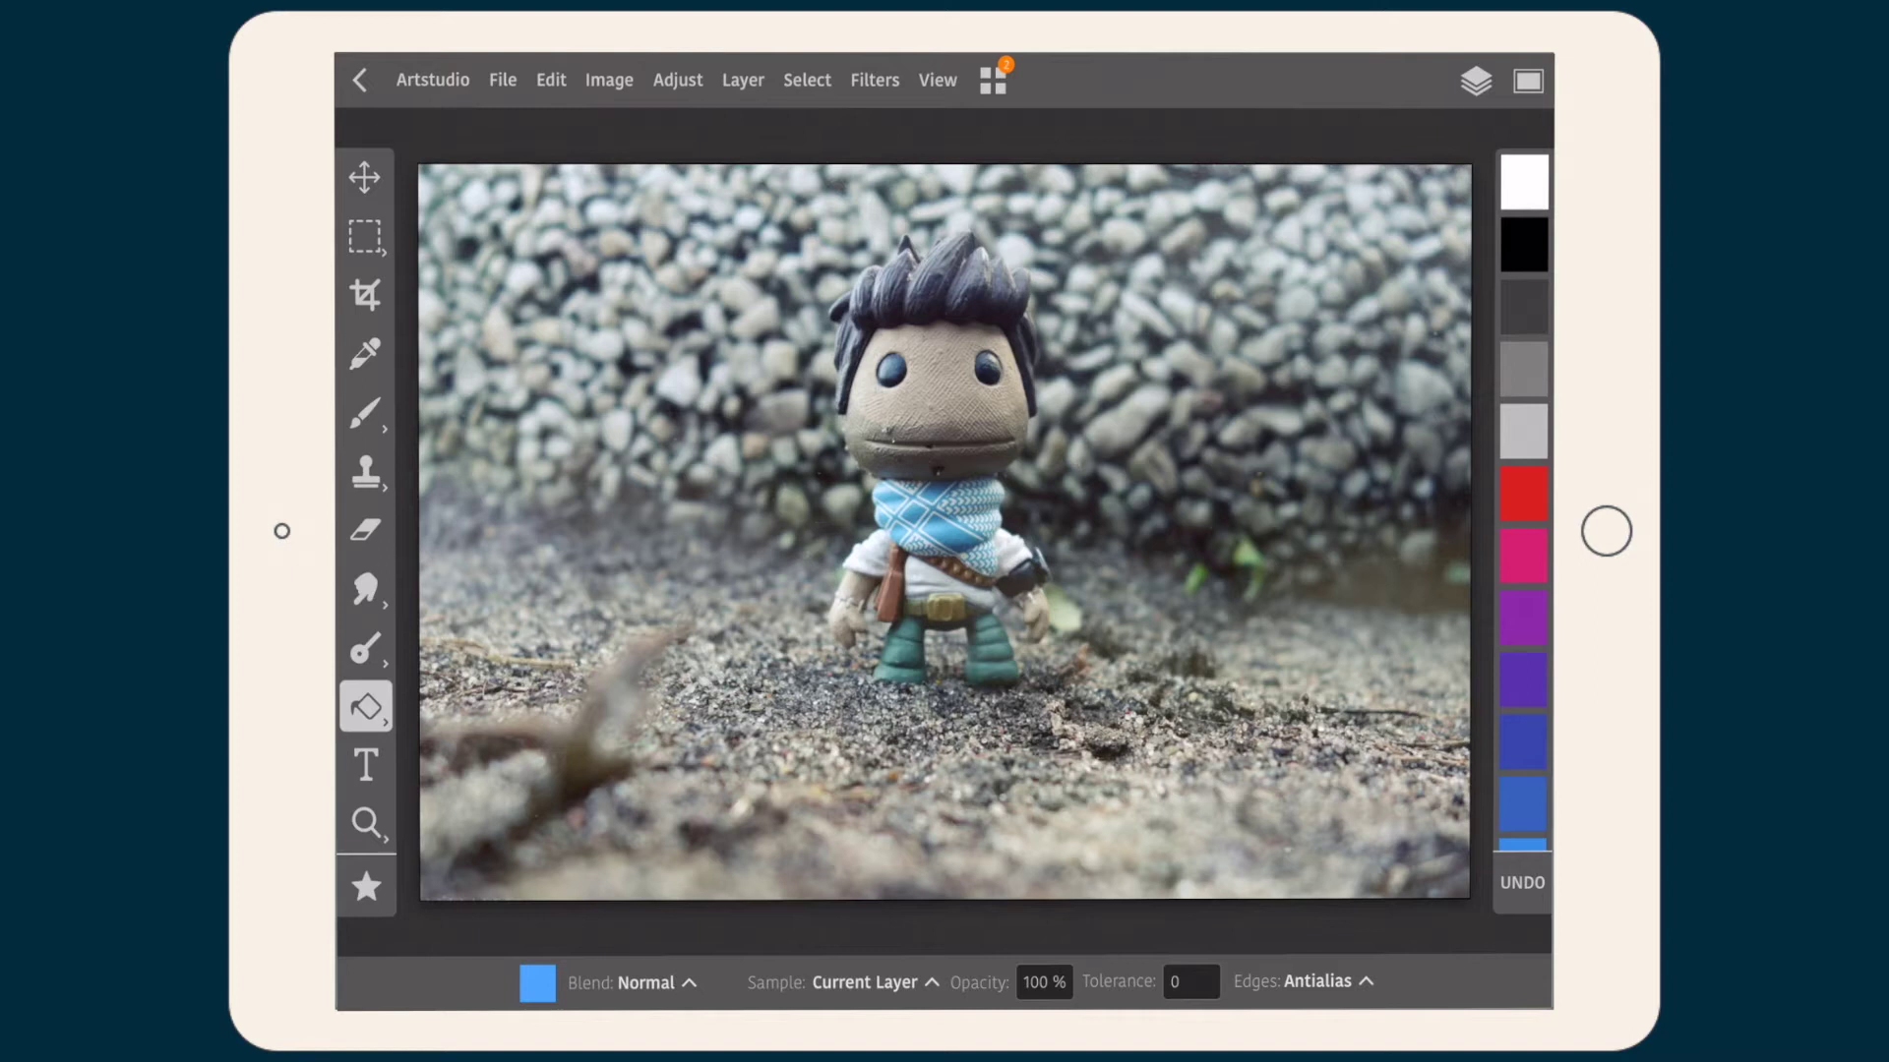
# Create a blank white 2648 × 1768 px document using the Current Document preset
pyautogui.click(502, 80)
pyautogui.click(528, 134)
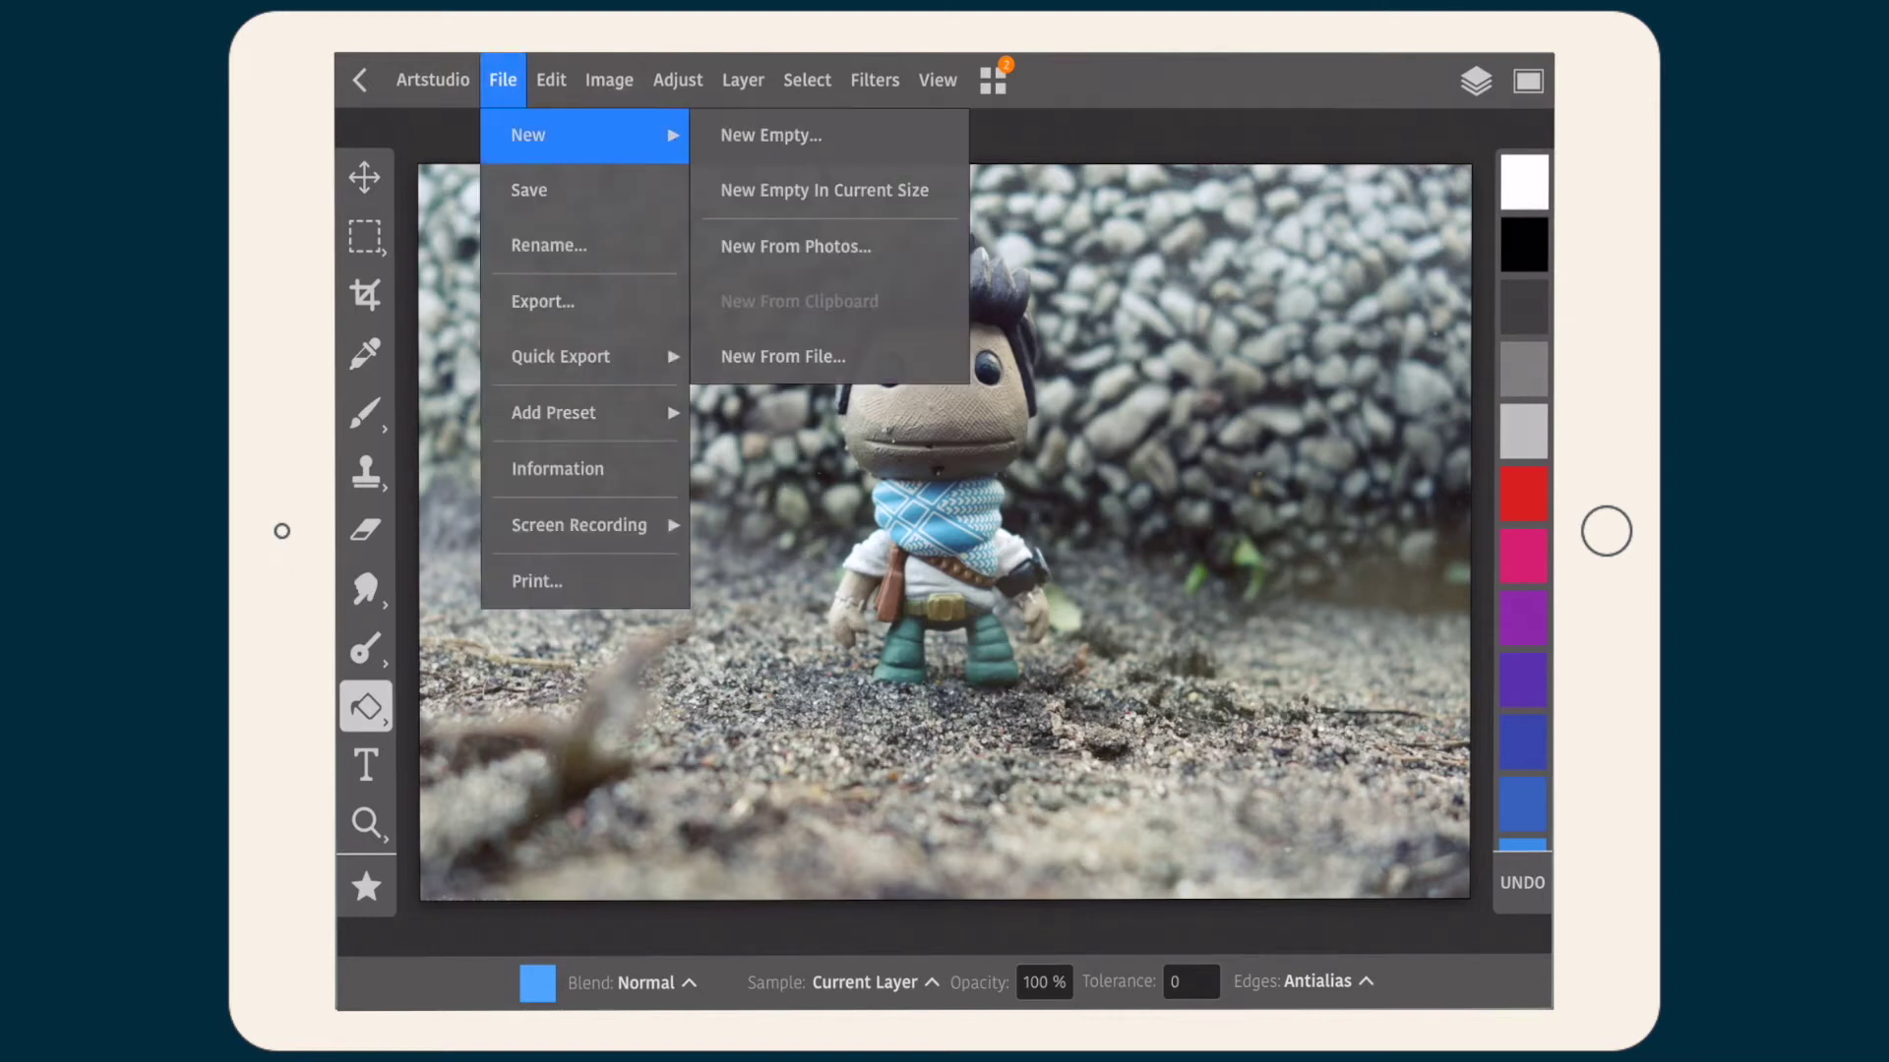
pyautogui.click(824, 190)
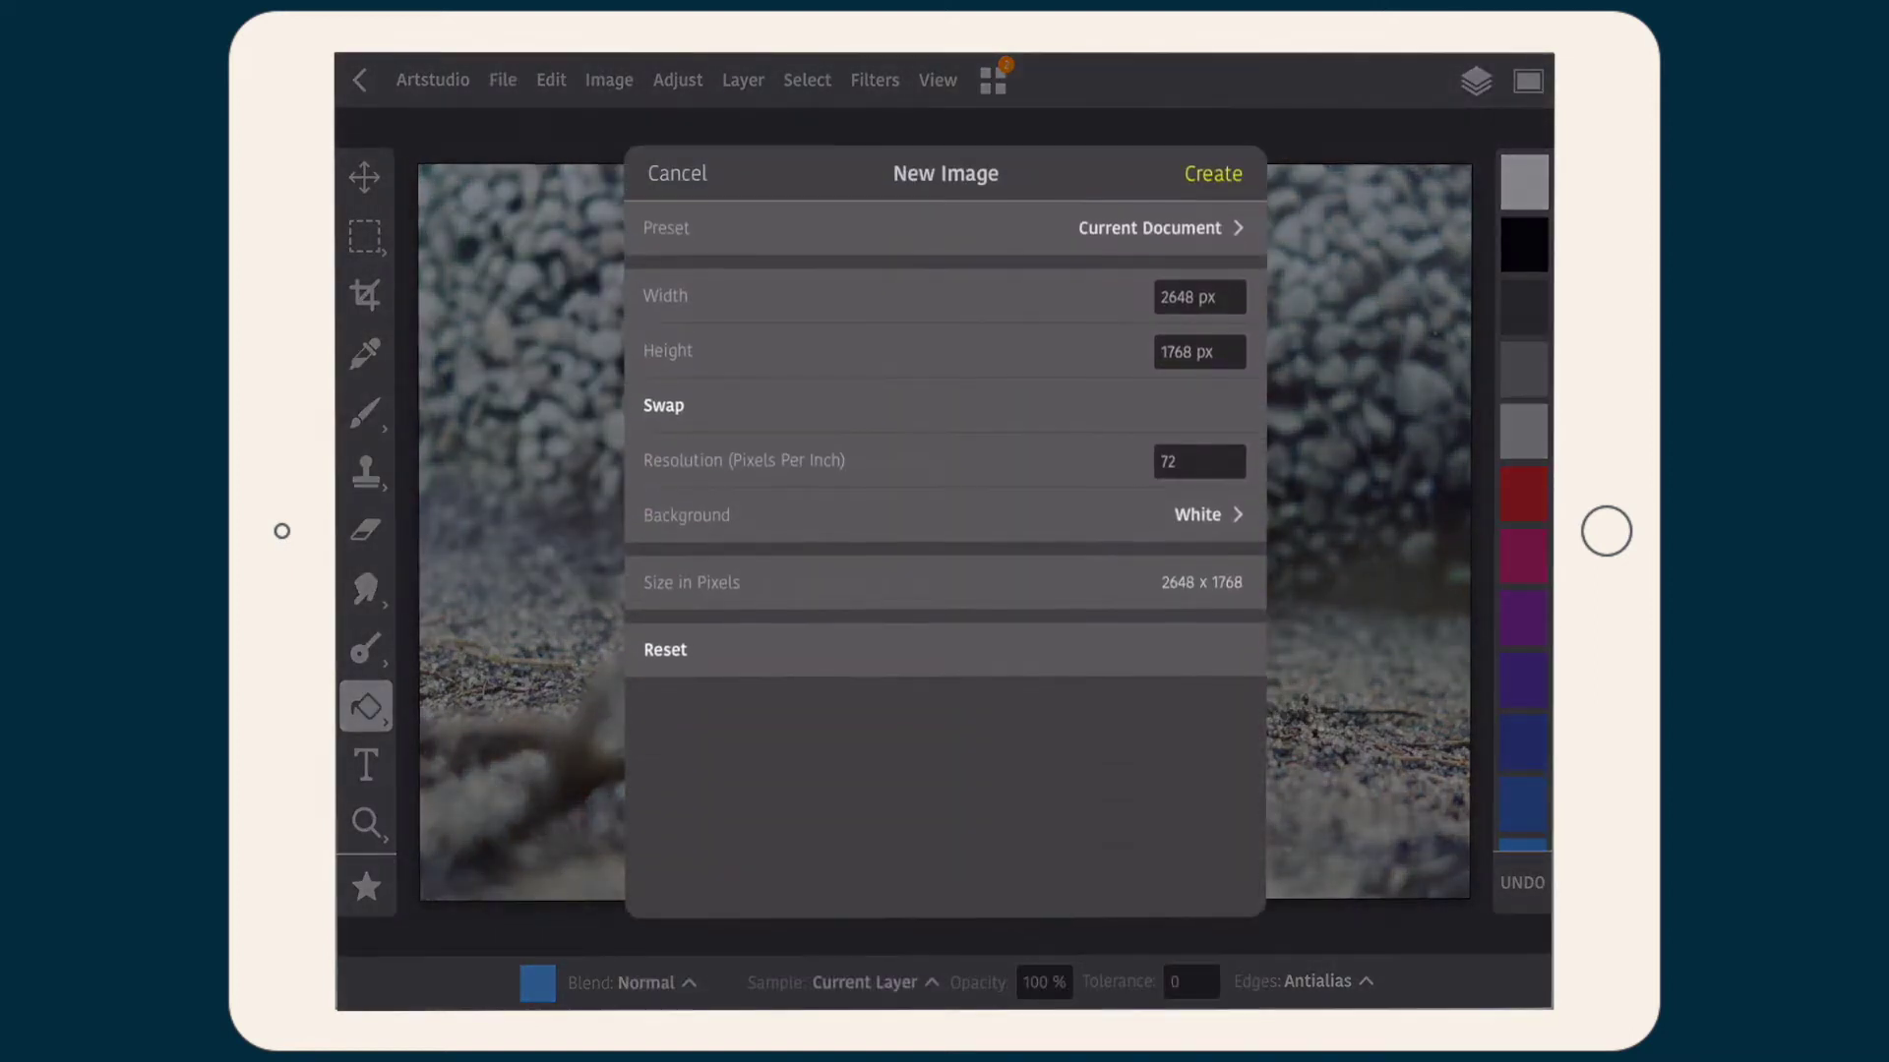
pyautogui.click(1213, 173)
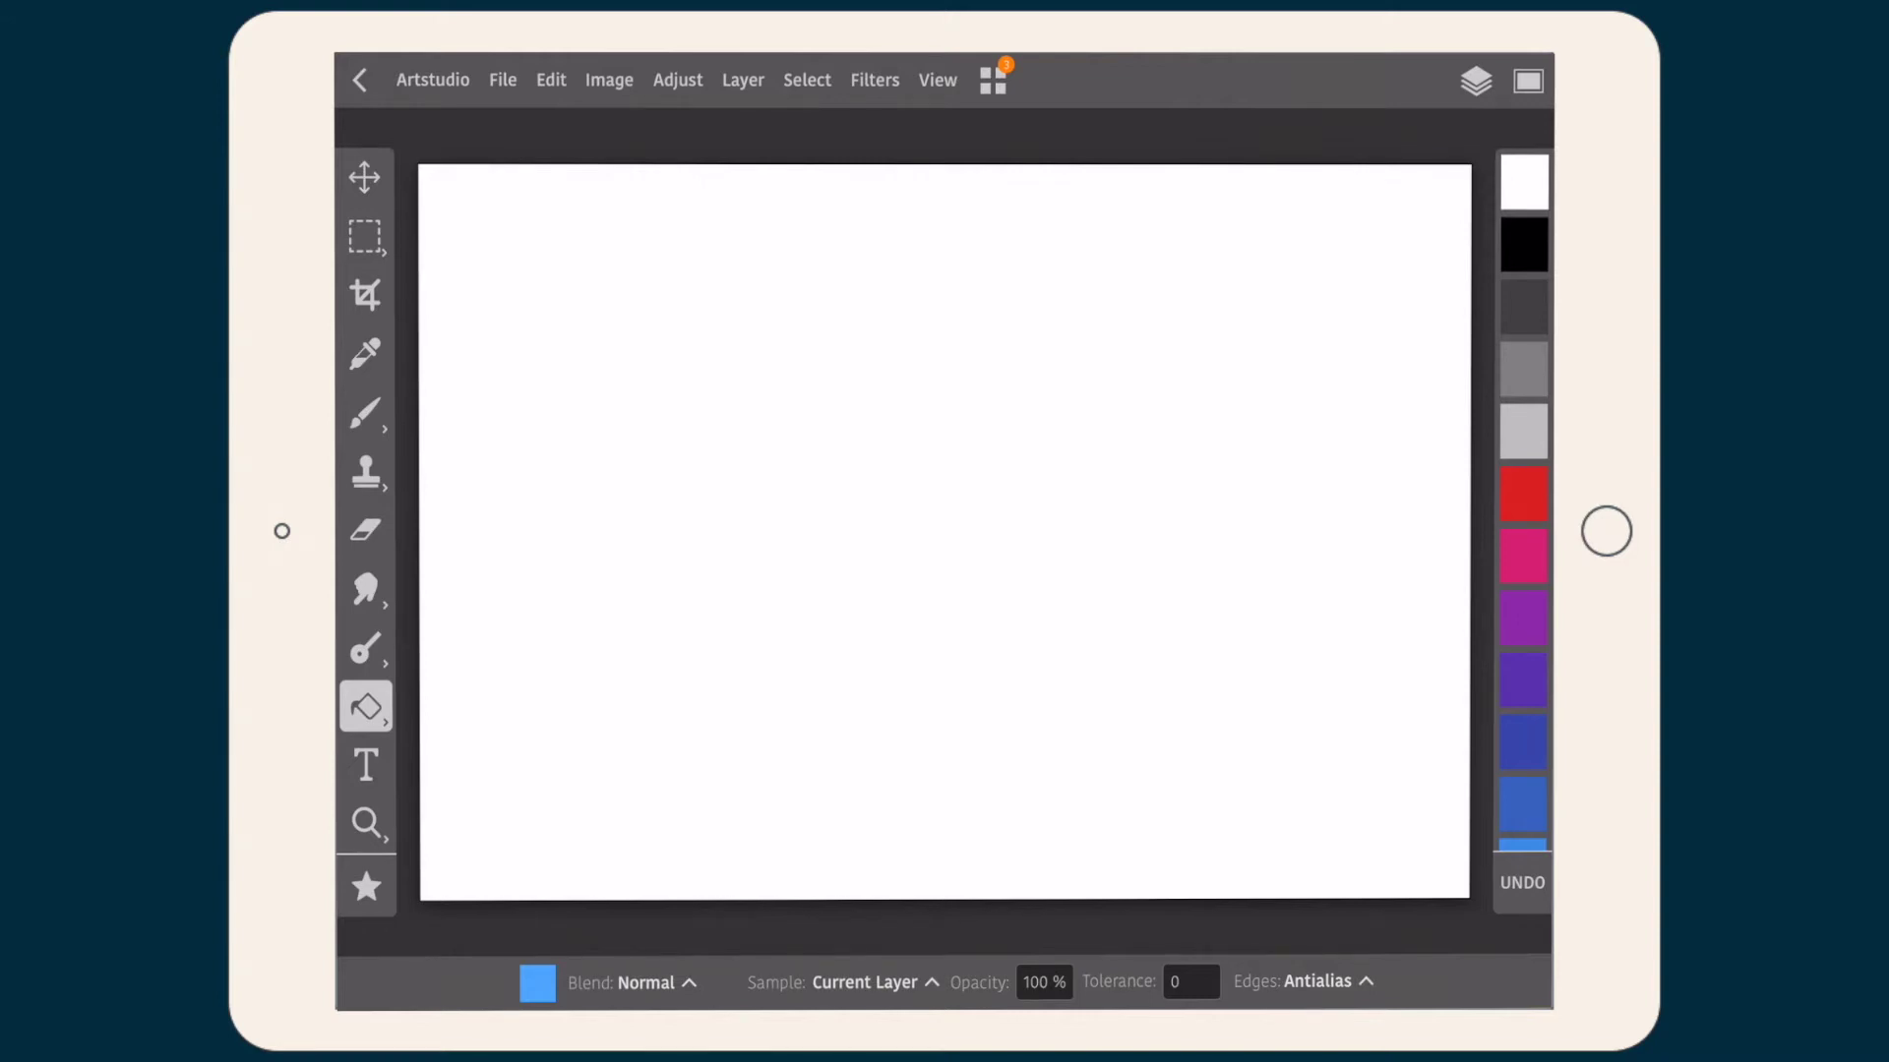
pyautogui.click(358, 80)
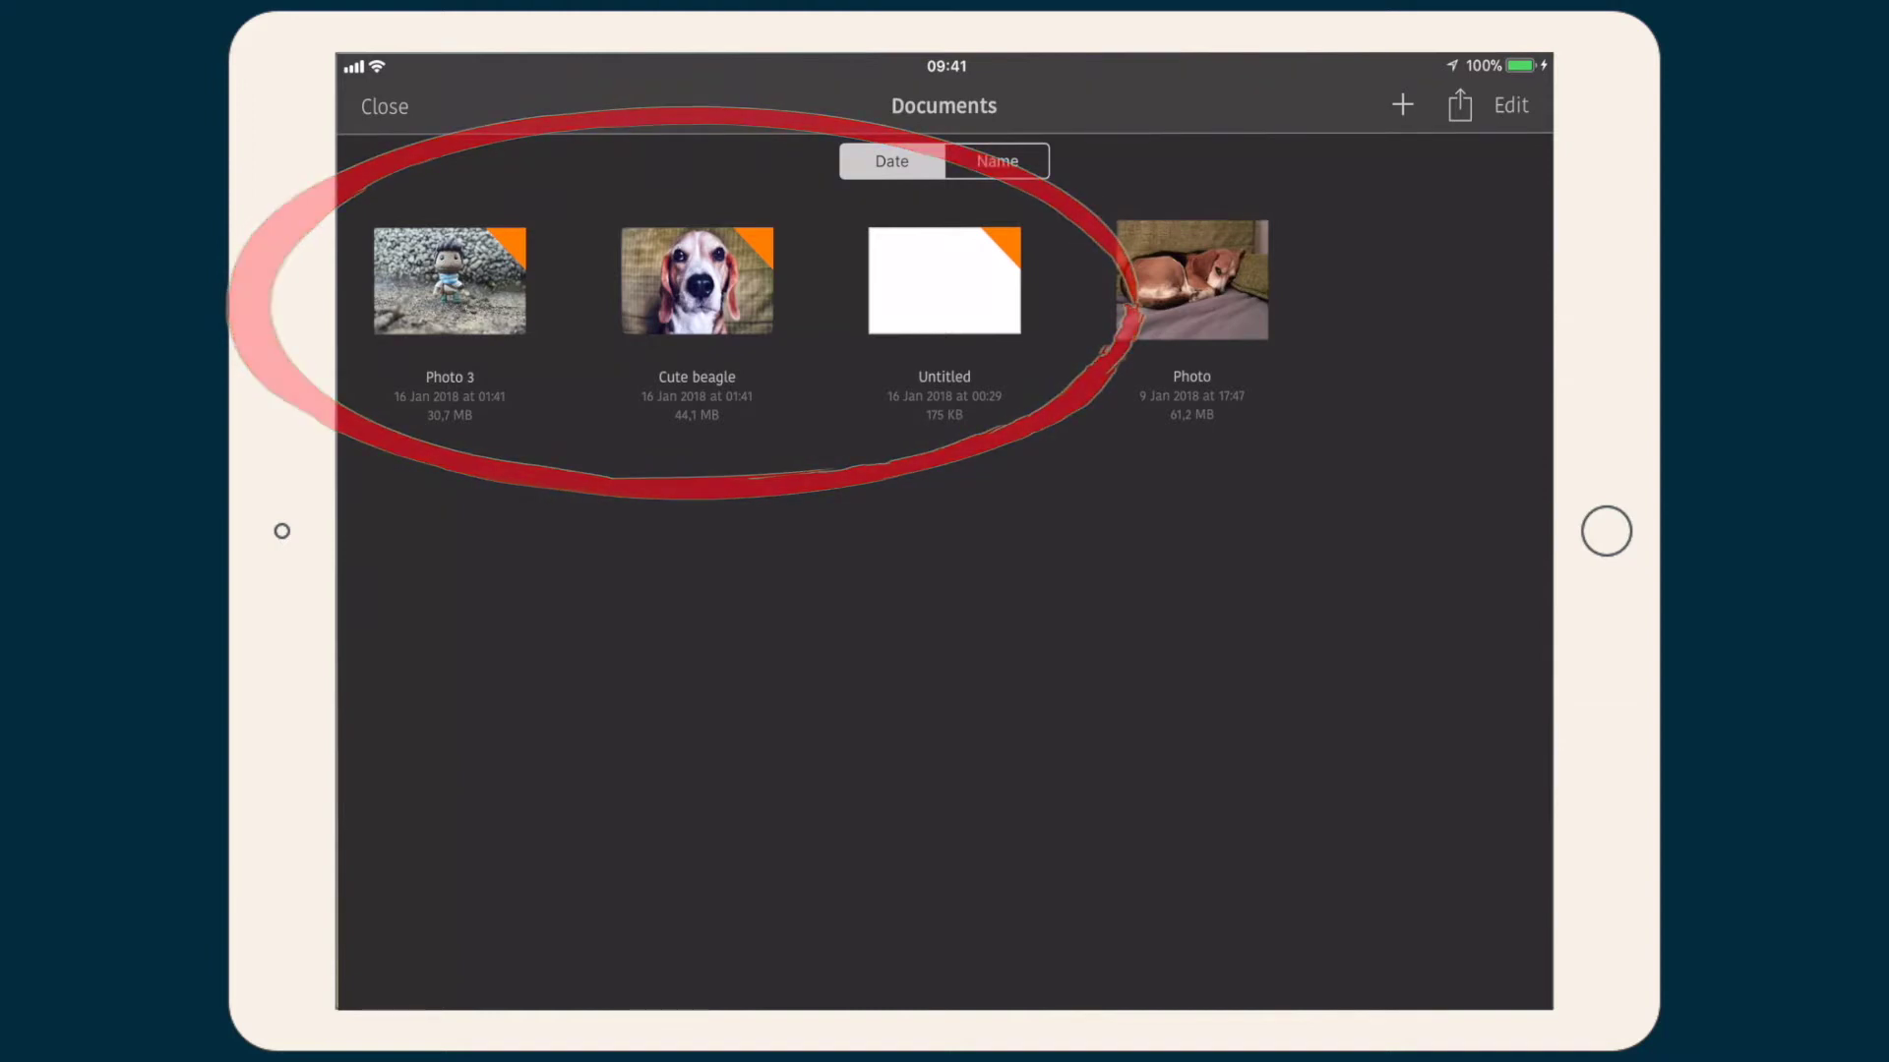
pyautogui.click(945, 281)
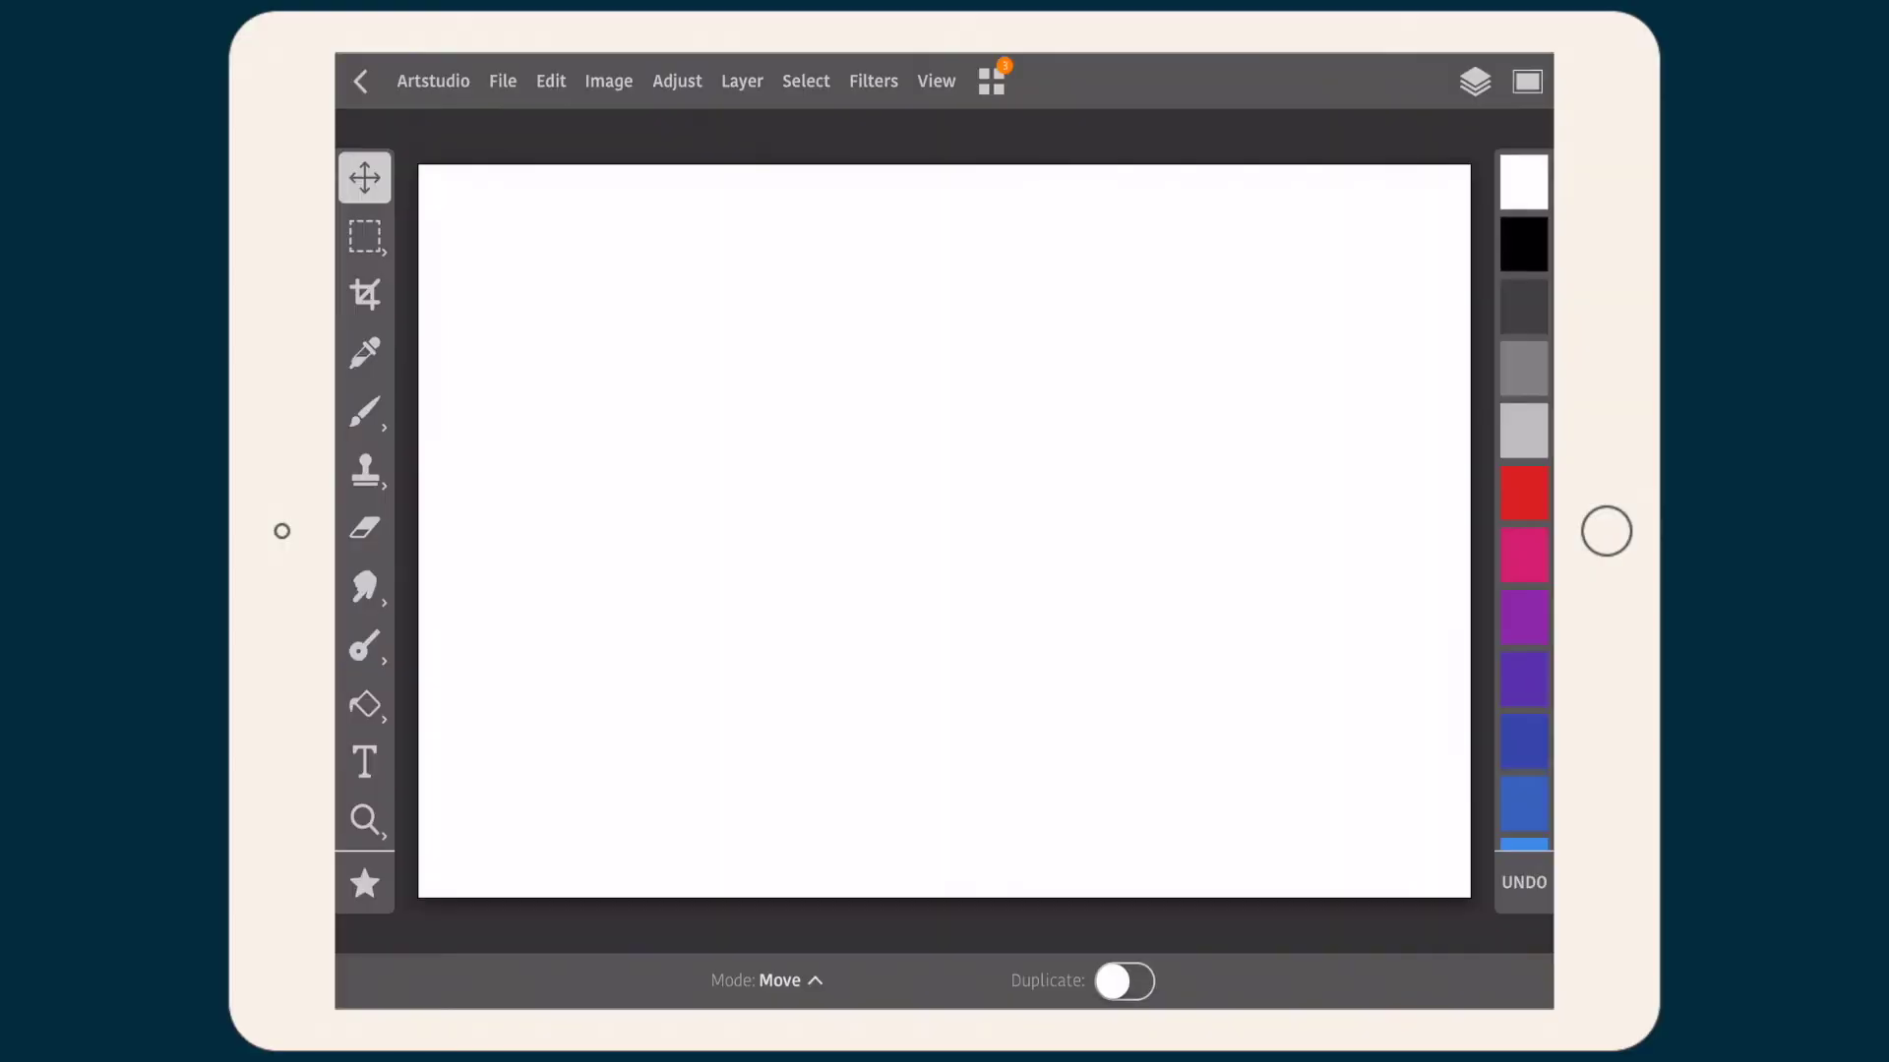
# Close the blank Untitled document from the open documents list
pyautogui.click(990, 82)
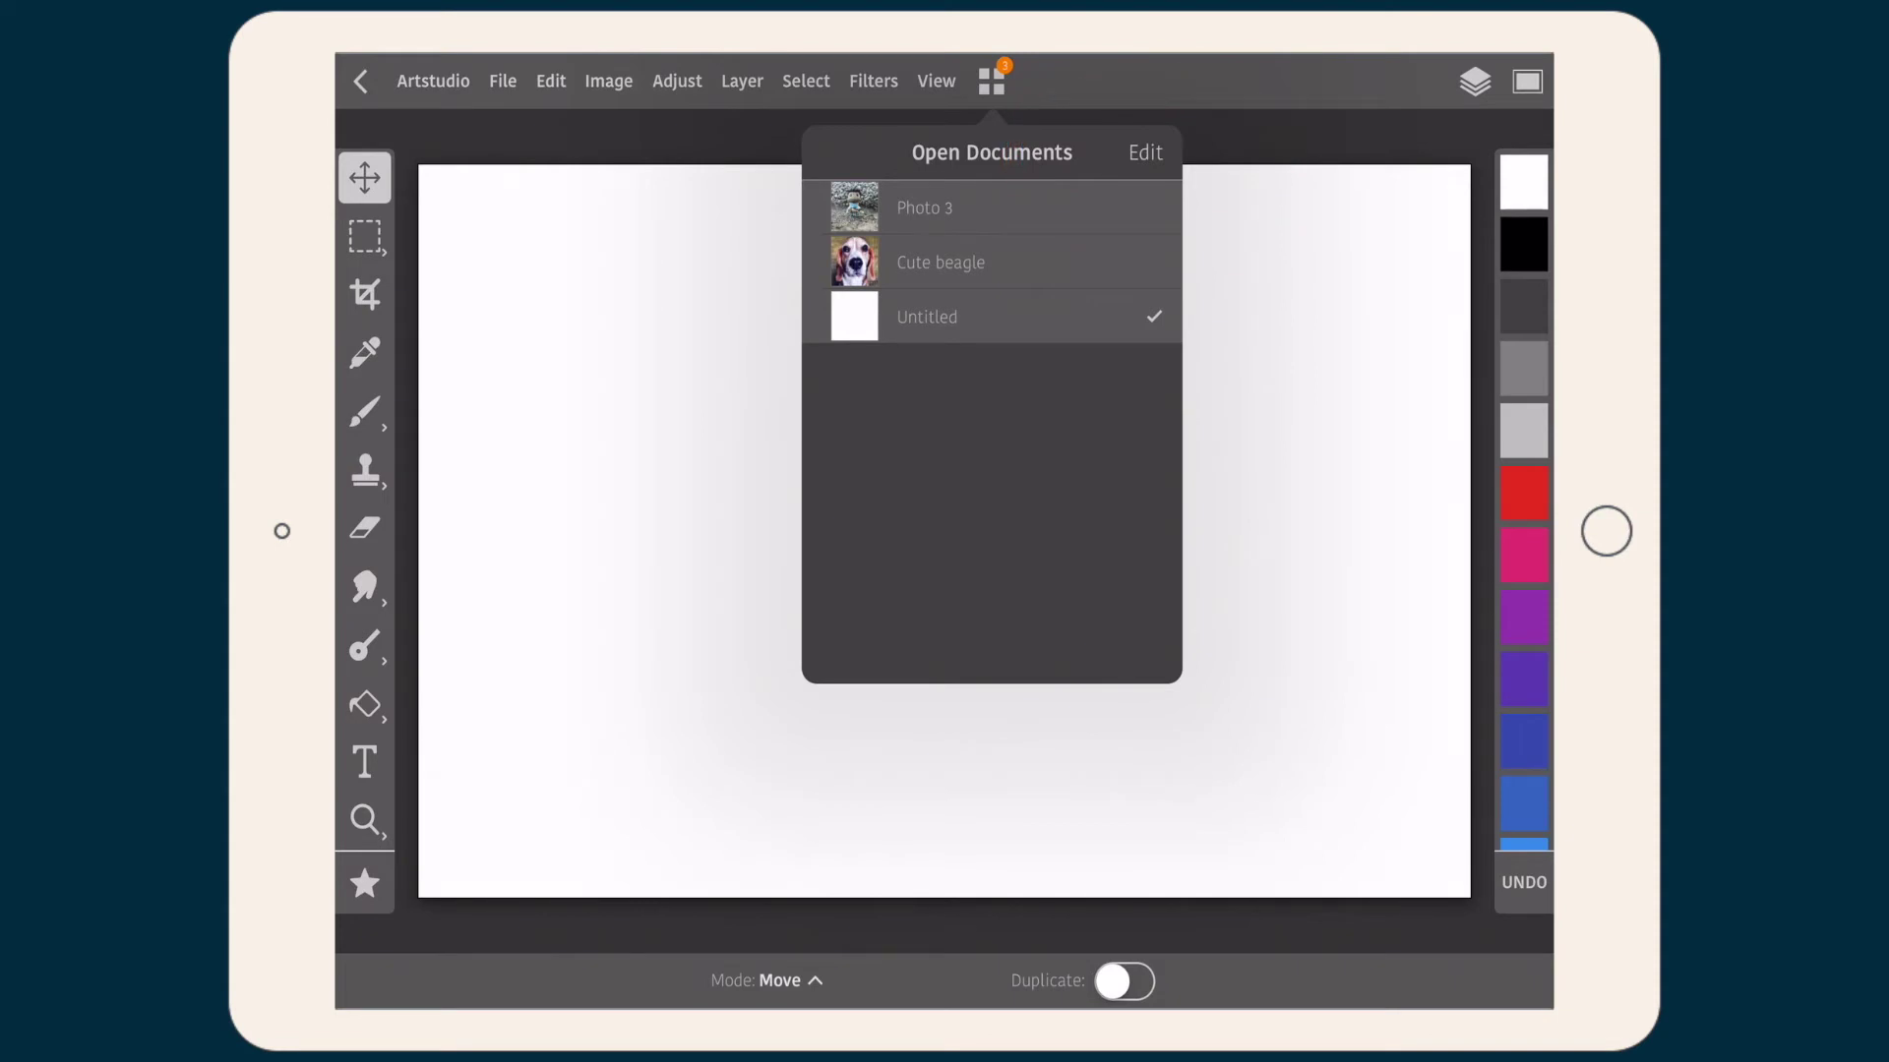
pyautogui.moveTo(1100, 327)
pyautogui.mouseDown()
pyautogui.moveTo(826, 338)
pyautogui.moveTo(1079, 318)
pyautogui.mouseUp()
pyautogui.moveTo(1033, 326); pyautogui.dragTo(898, 346)
pyautogui.click(1138, 316)
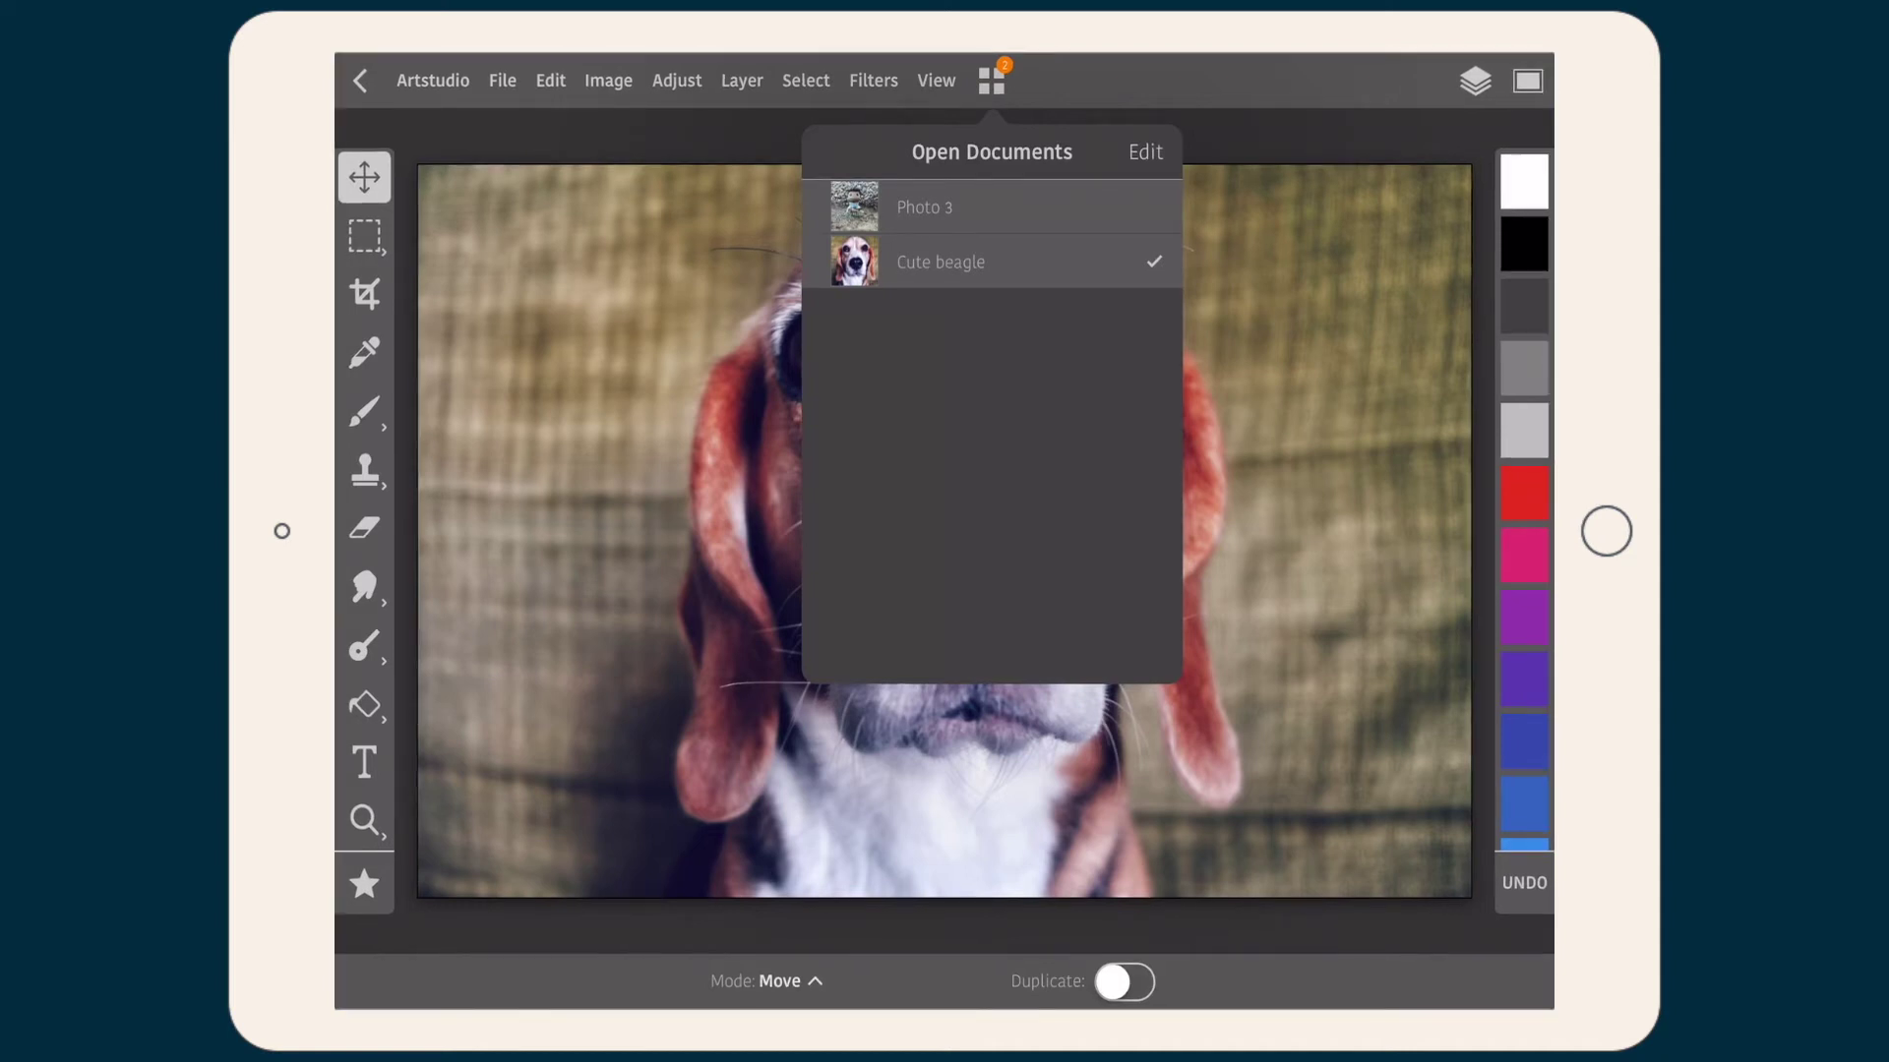
# Rename the Photo 3 document to 'Hello Adventure' in the open documents list
pyautogui.click(1146, 153)
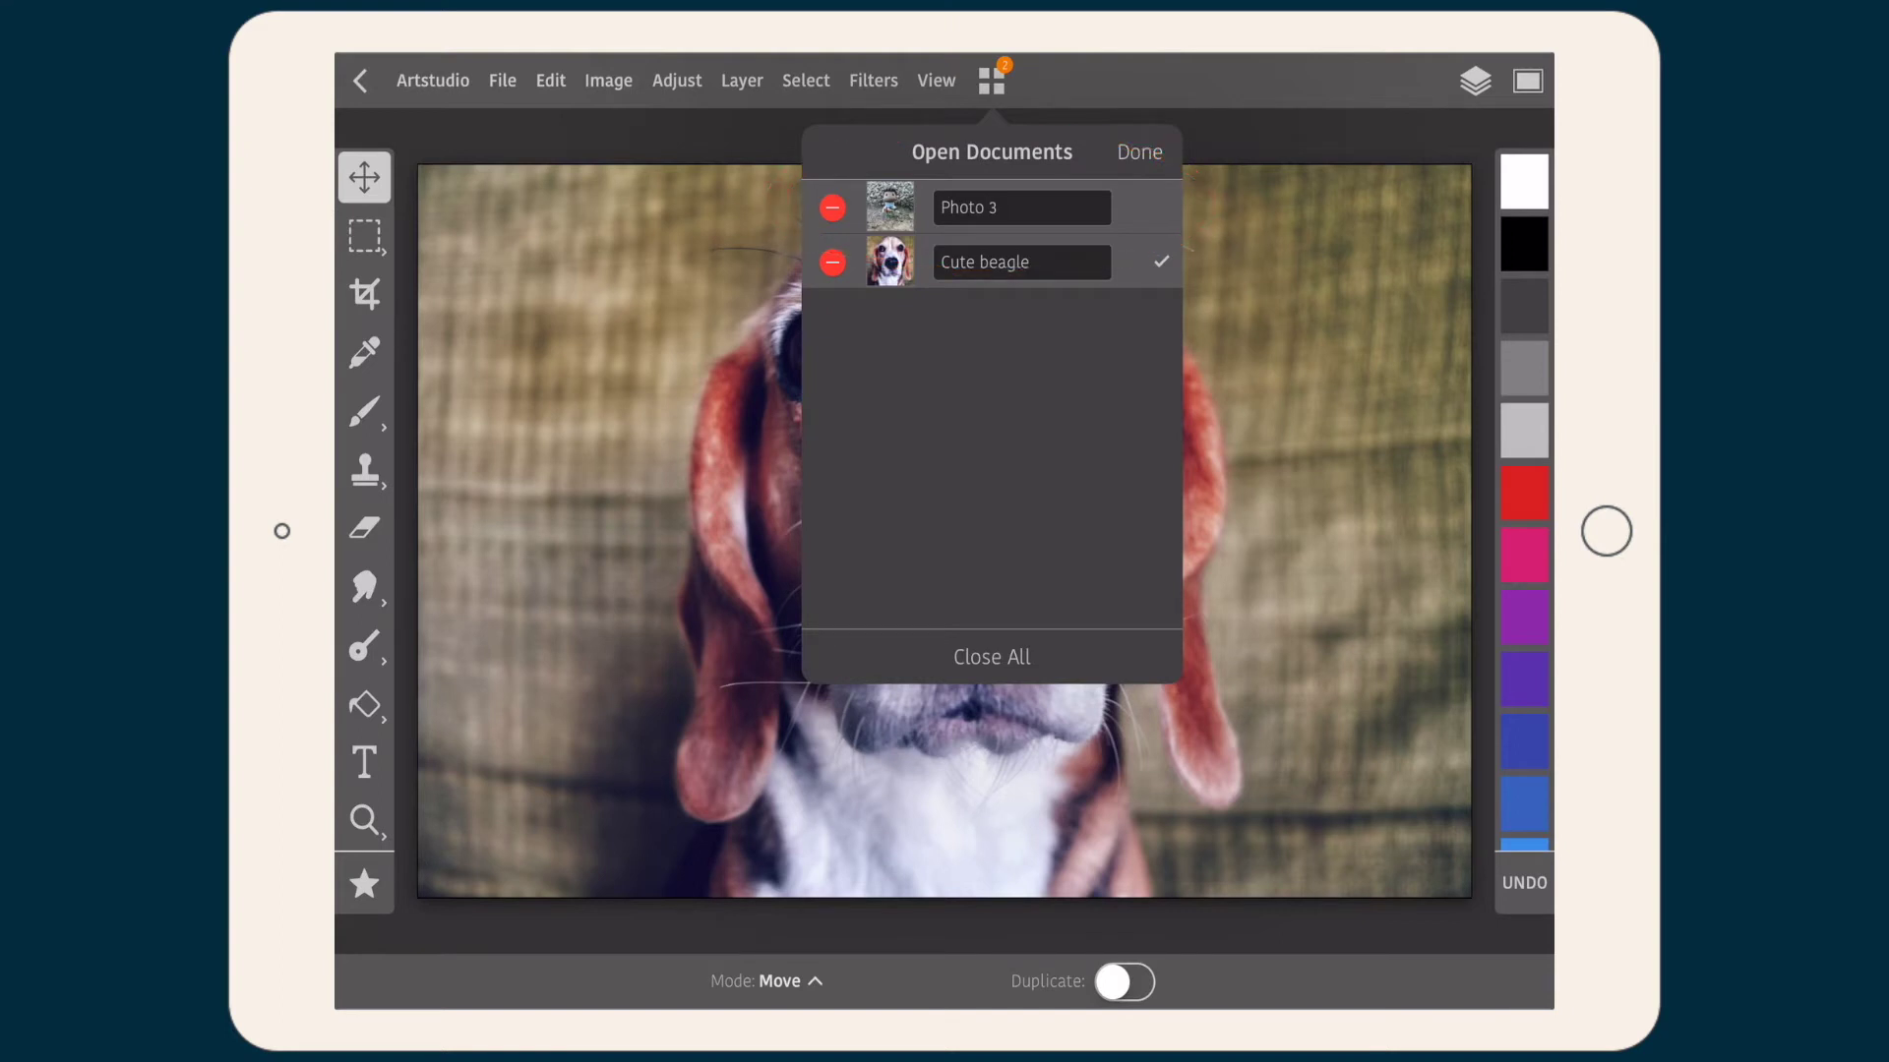
pyautogui.click(1025, 208)
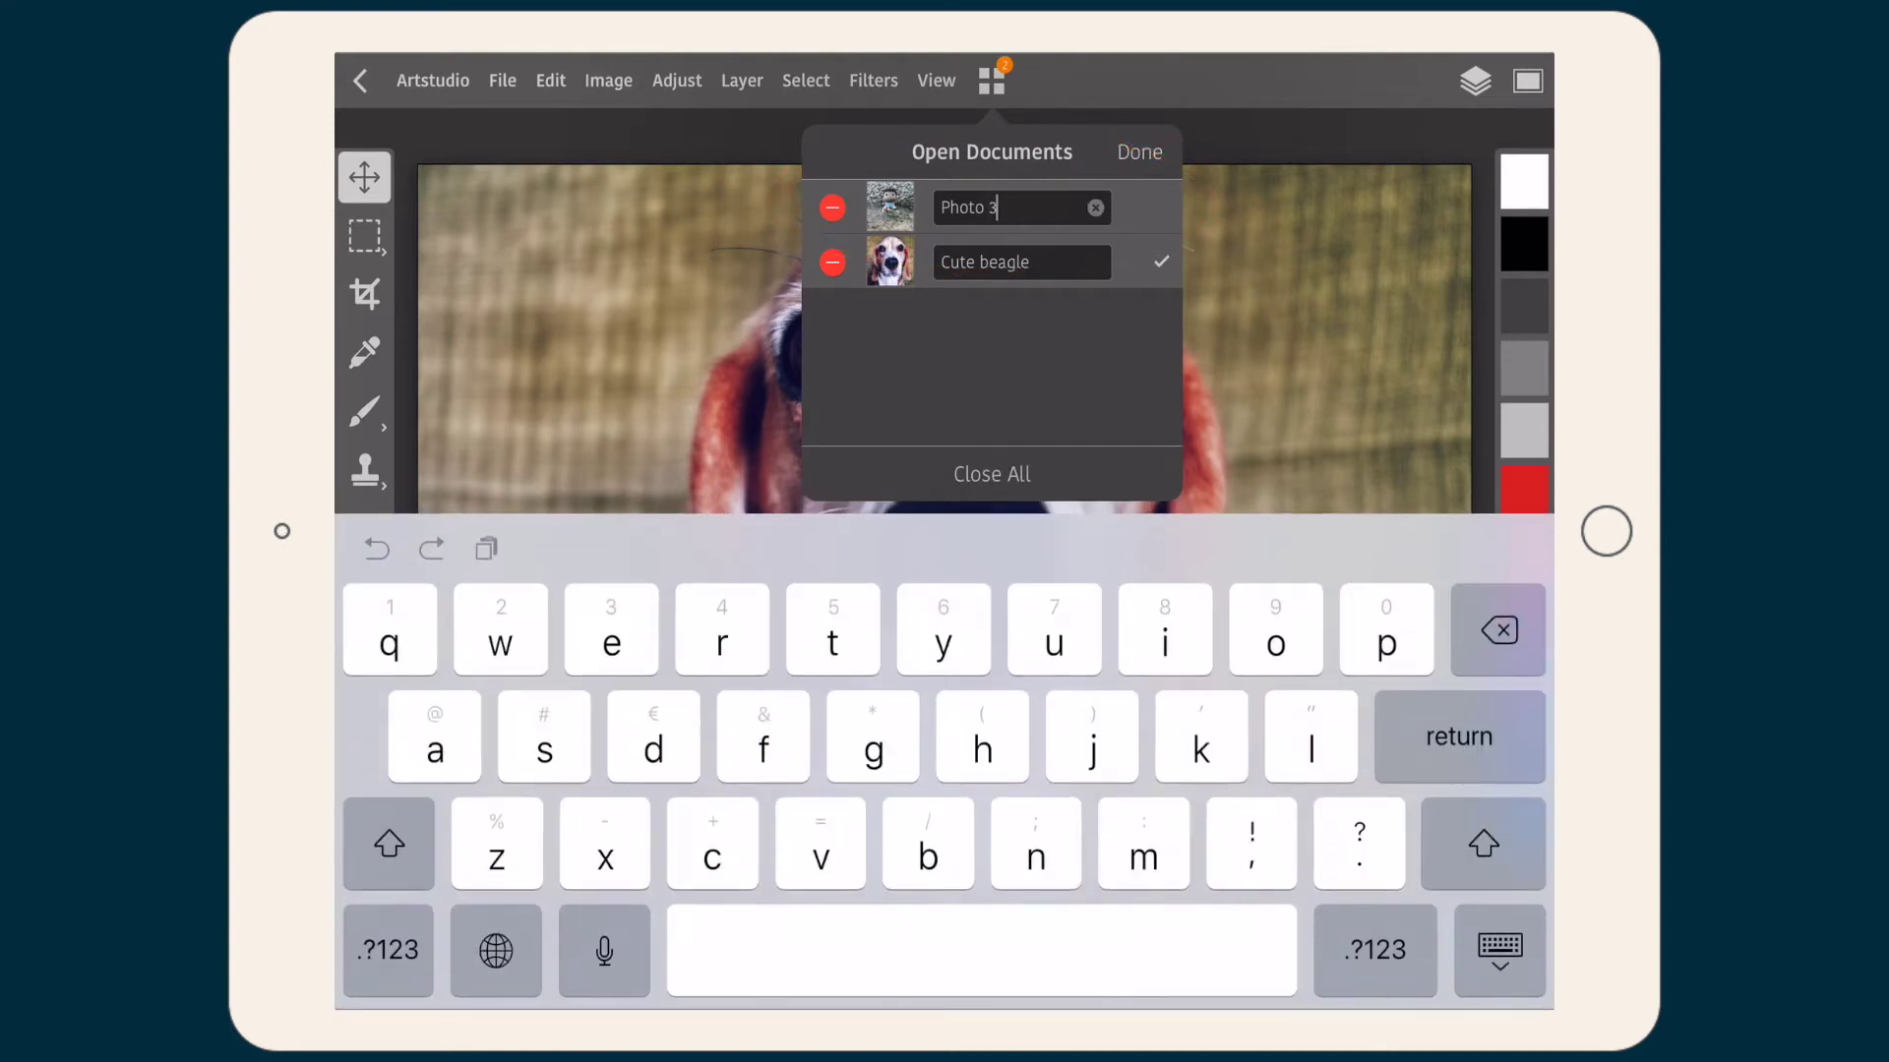
pyautogui.click(1096, 207)
pyautogui.write('Hell')
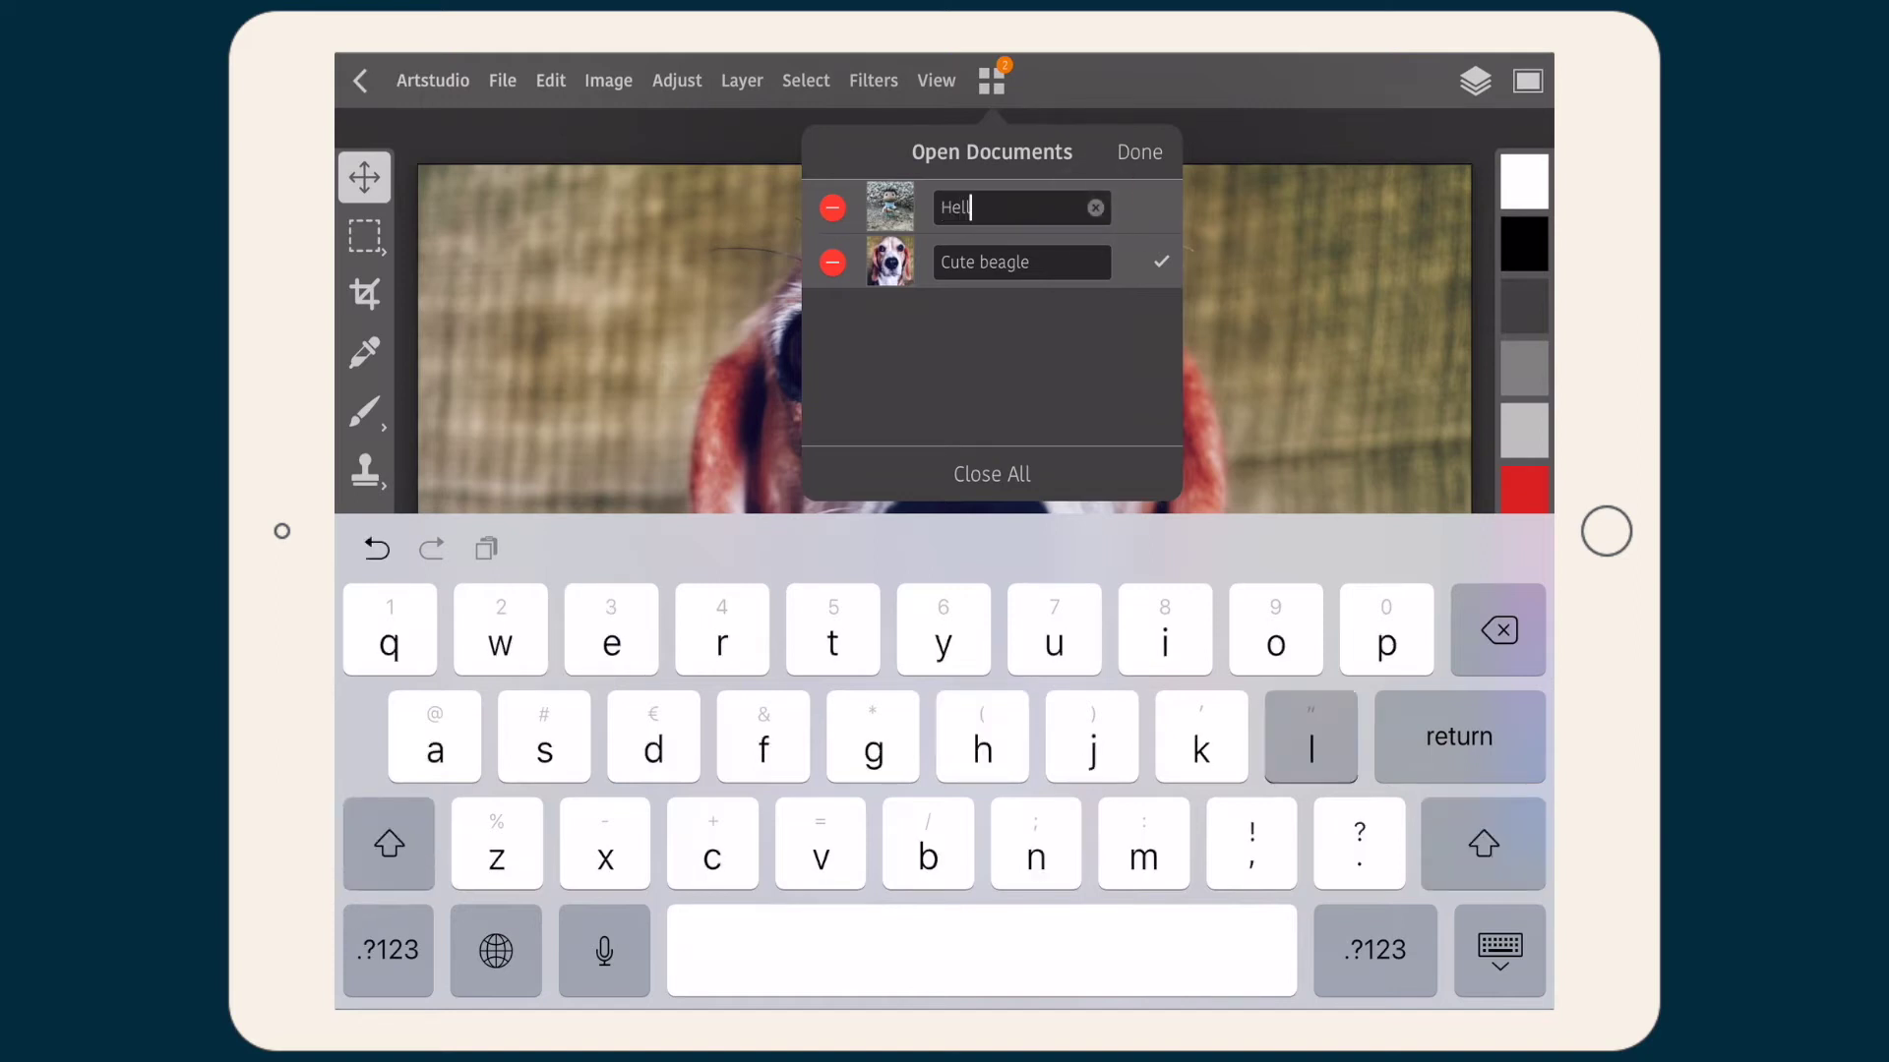
pyautogui.write('o A')
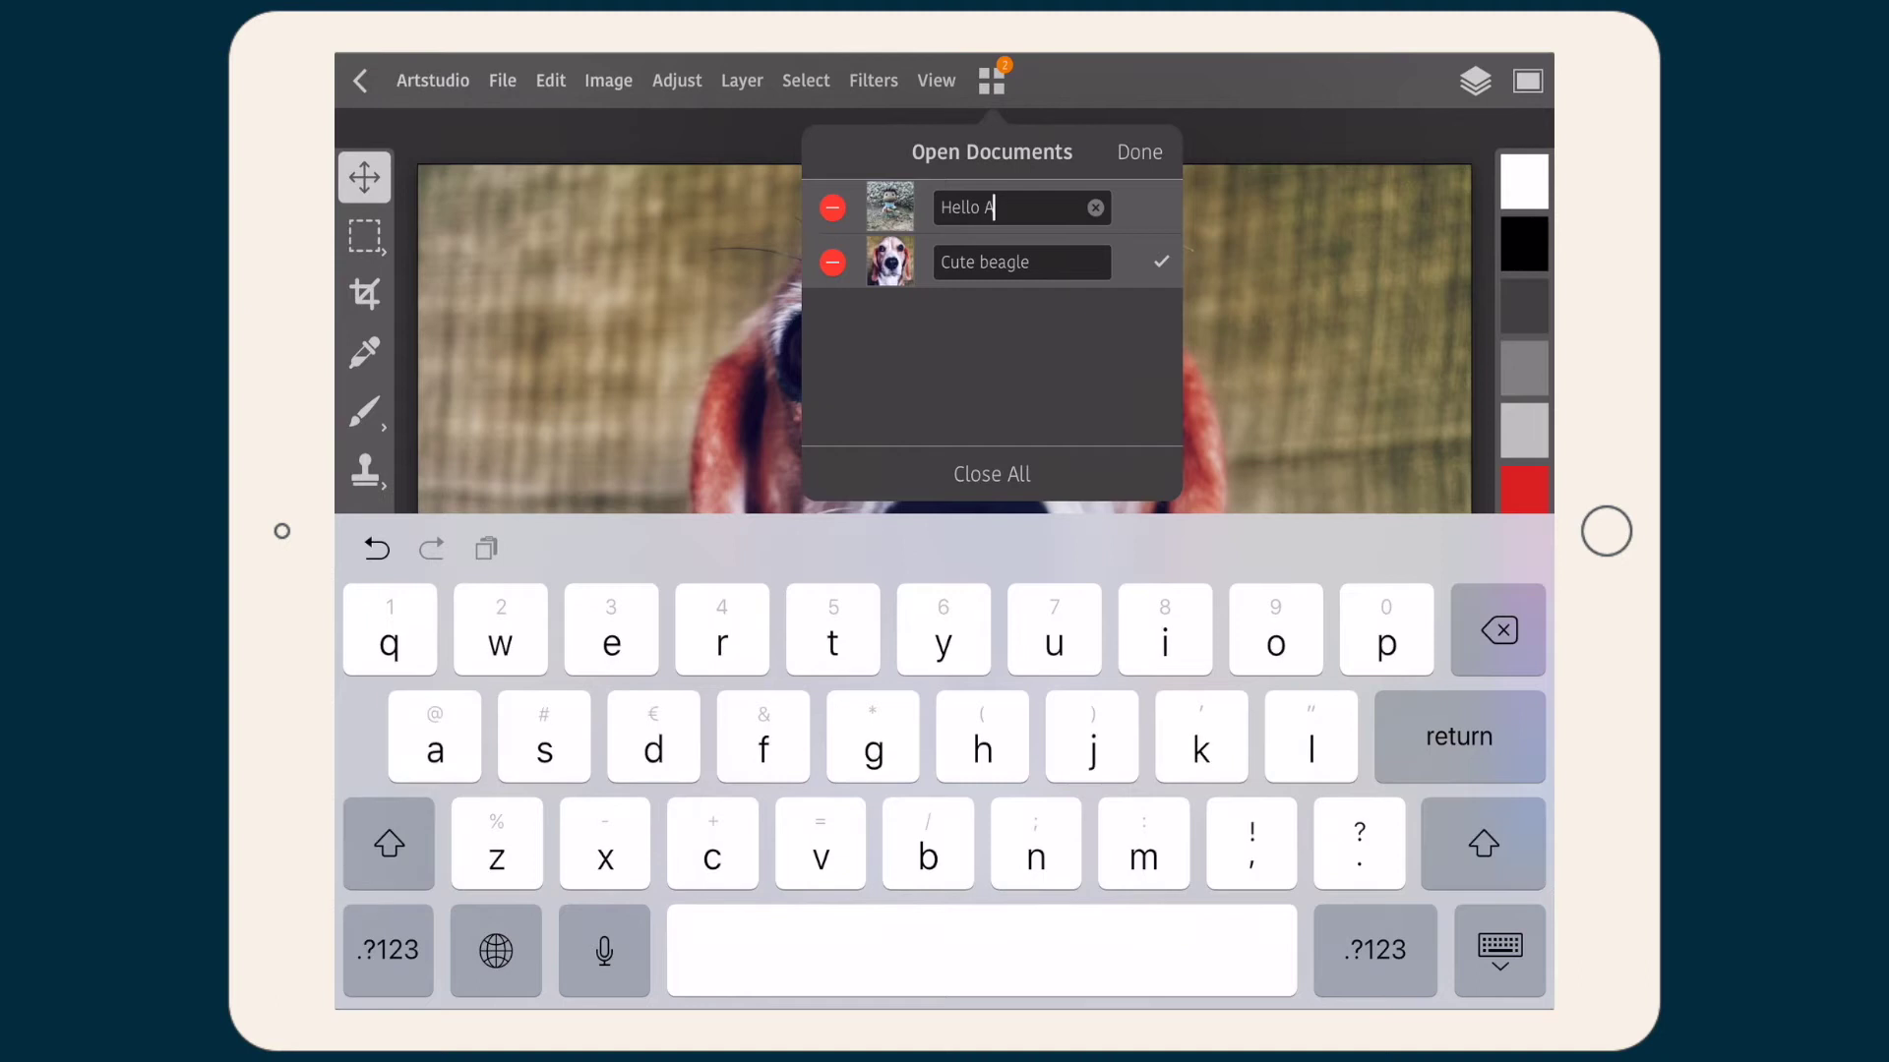
pyautogui.write('dvent')
pyautogui.write('ure')
pyautogui.press('Return')
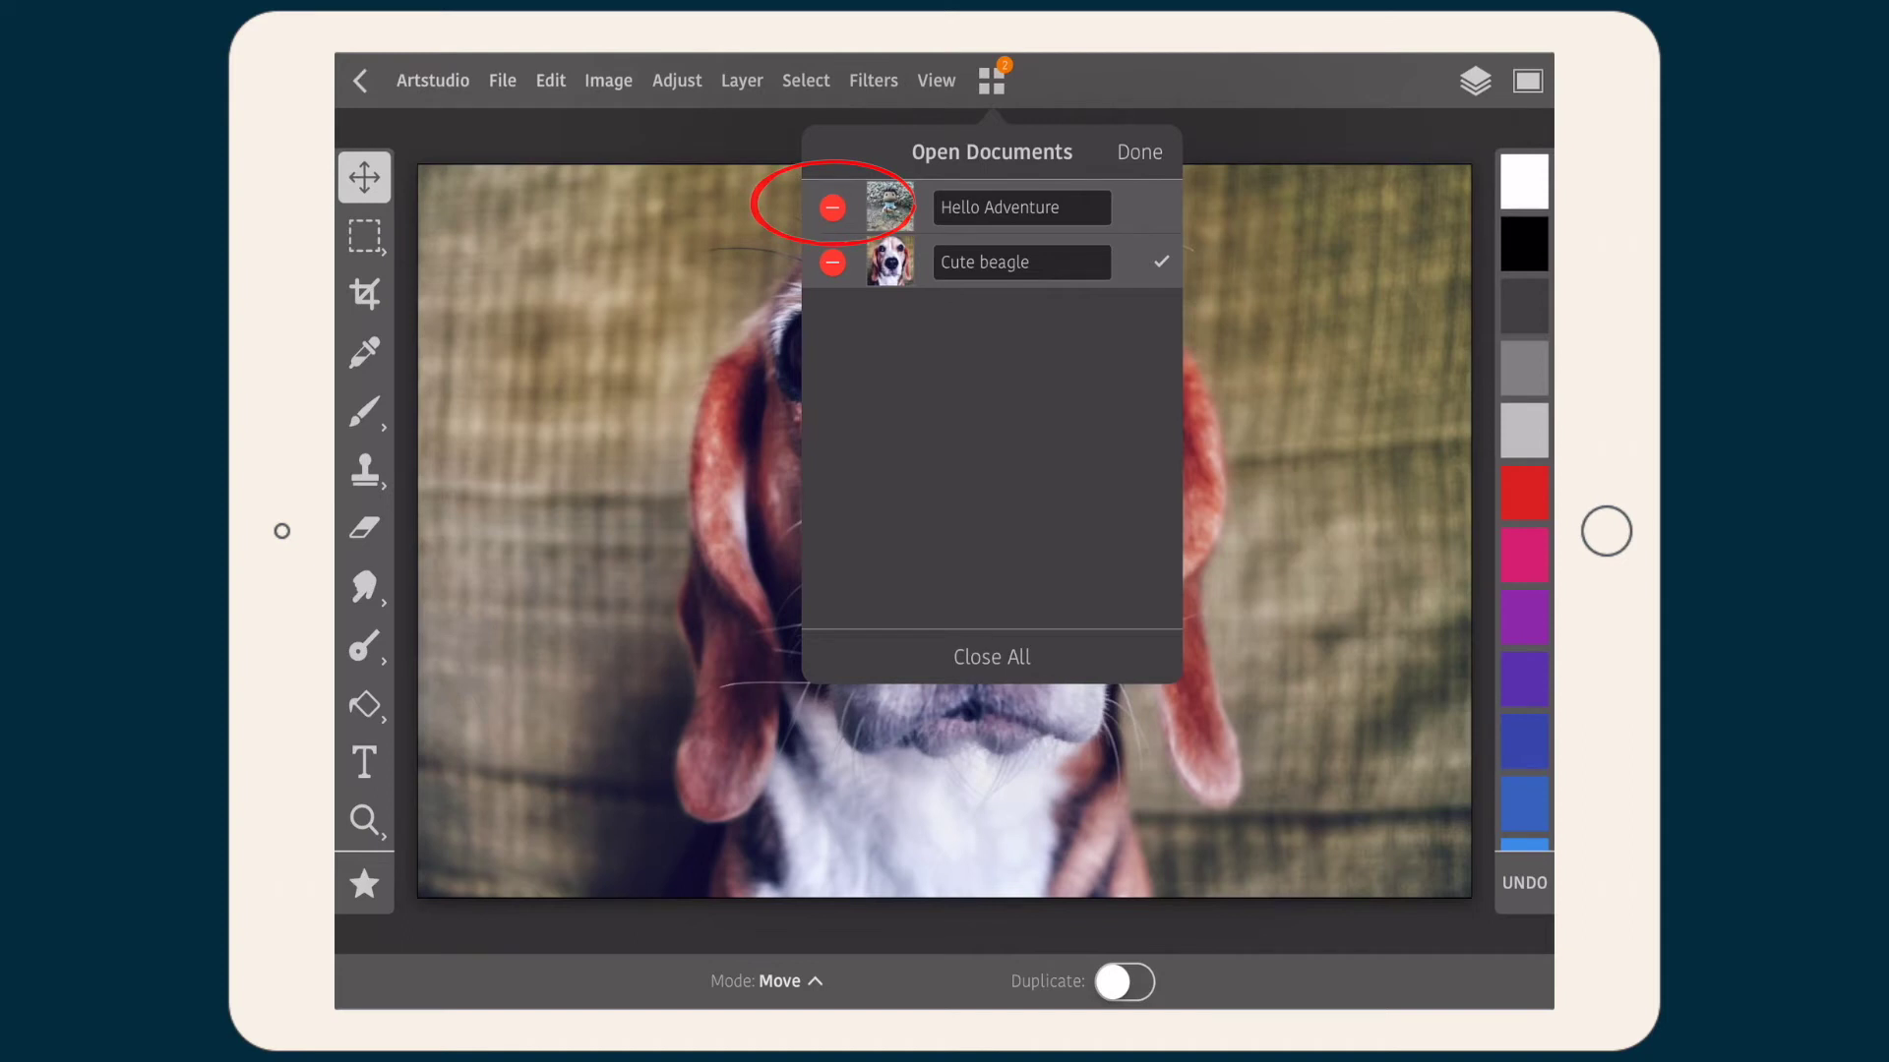
pyautogui.click(832, 207)
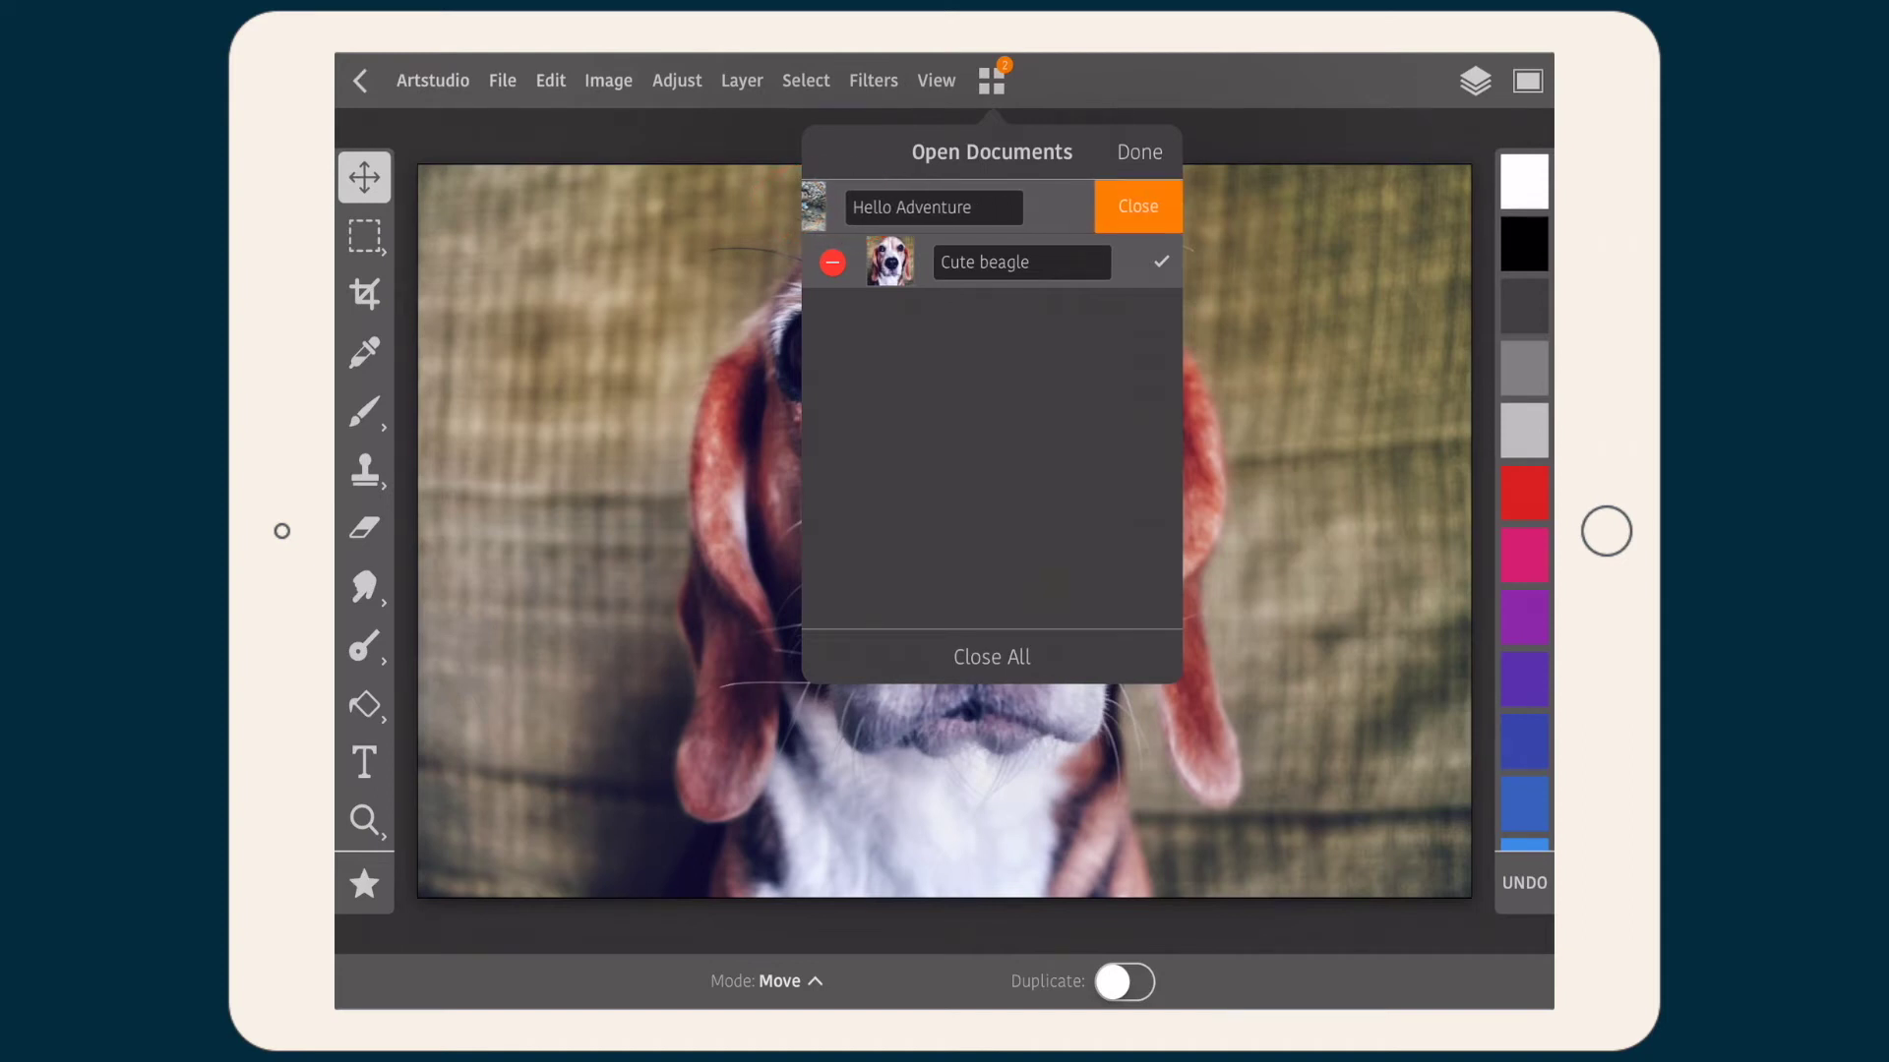
pyautogui.click(979, 413)
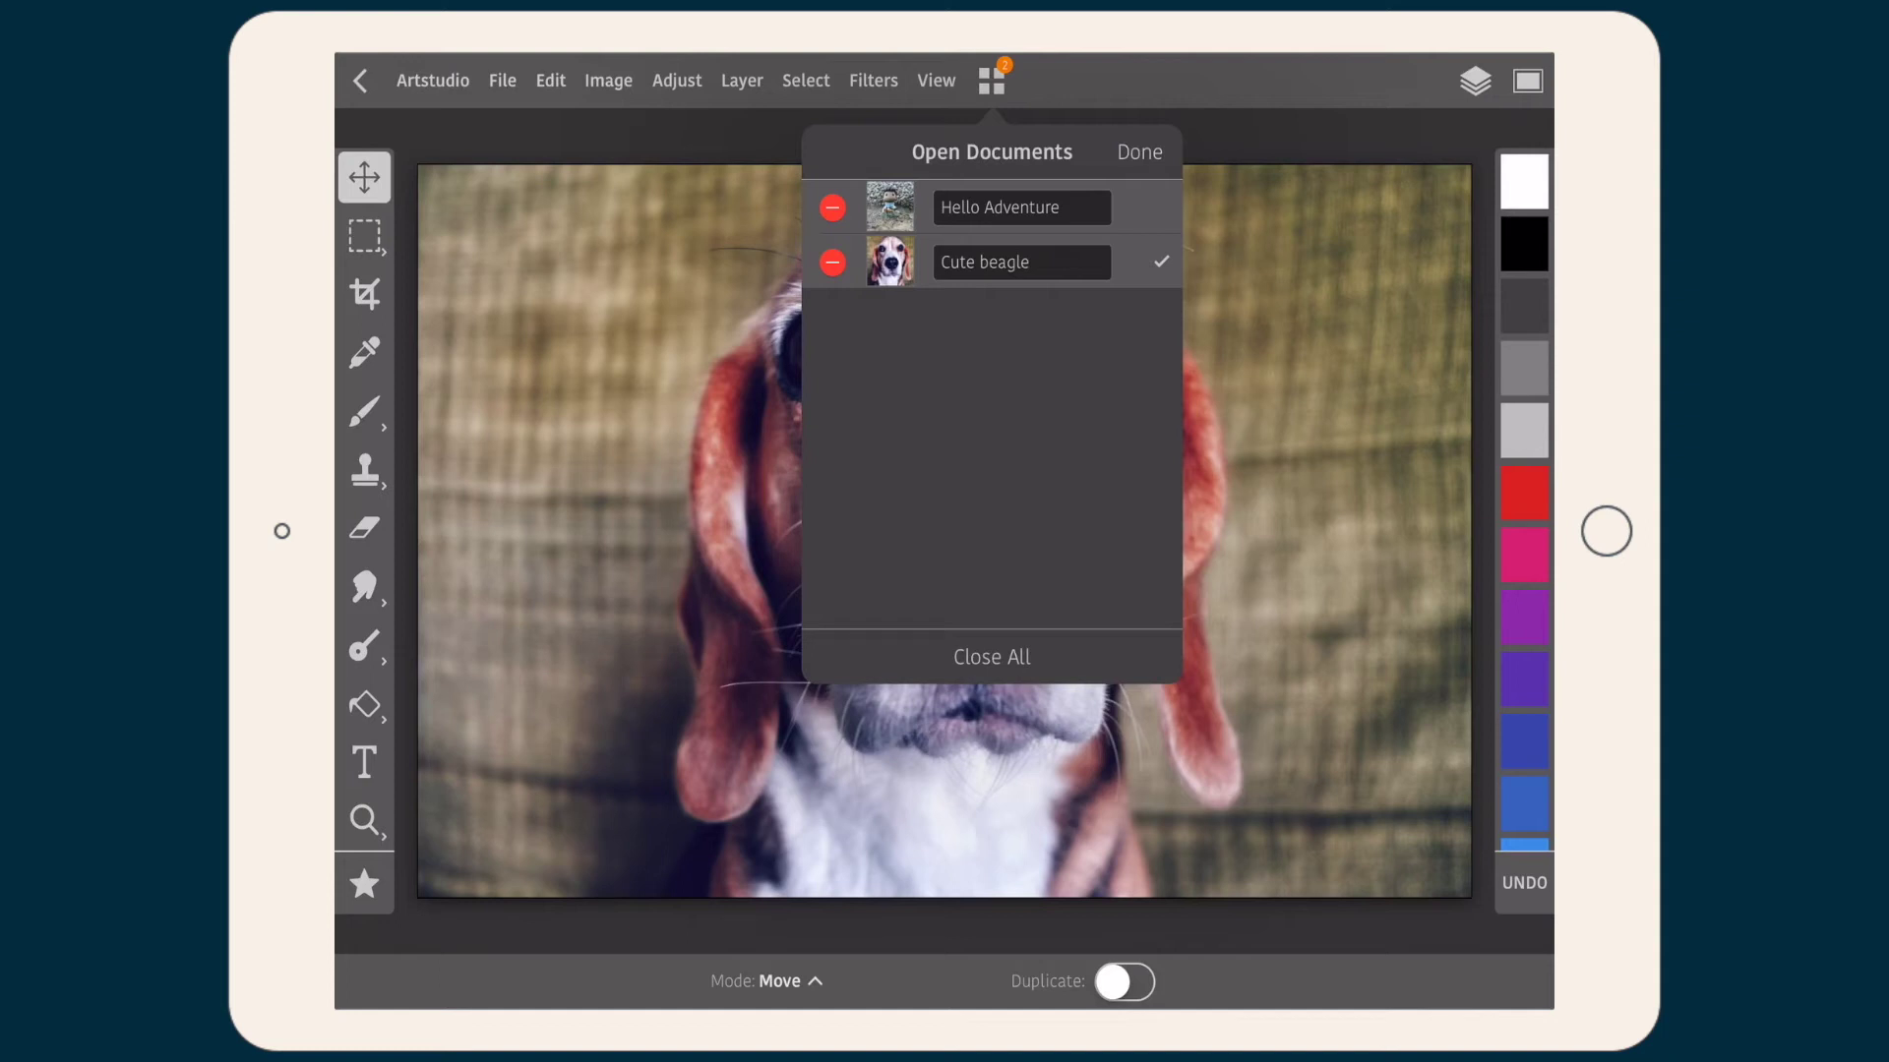
pyautogui.click(1032, 650)
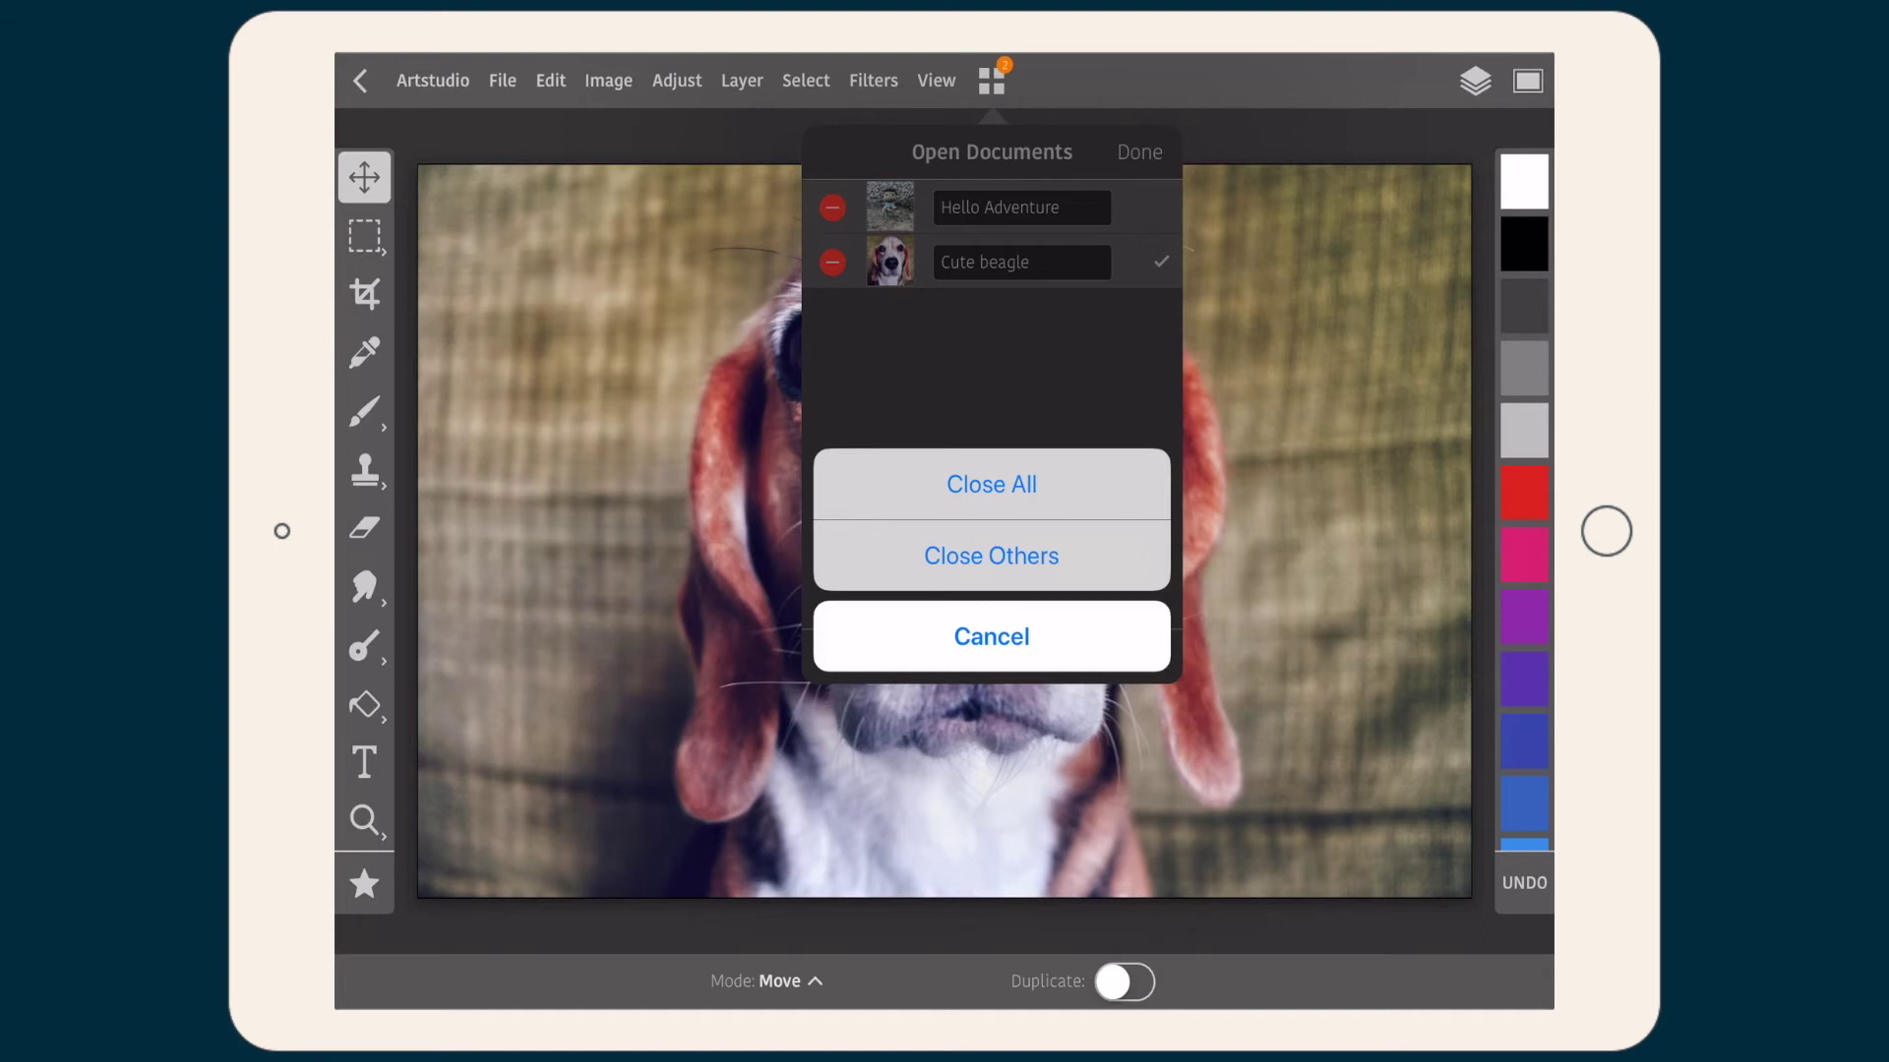
pyautogui.click(990, 635)
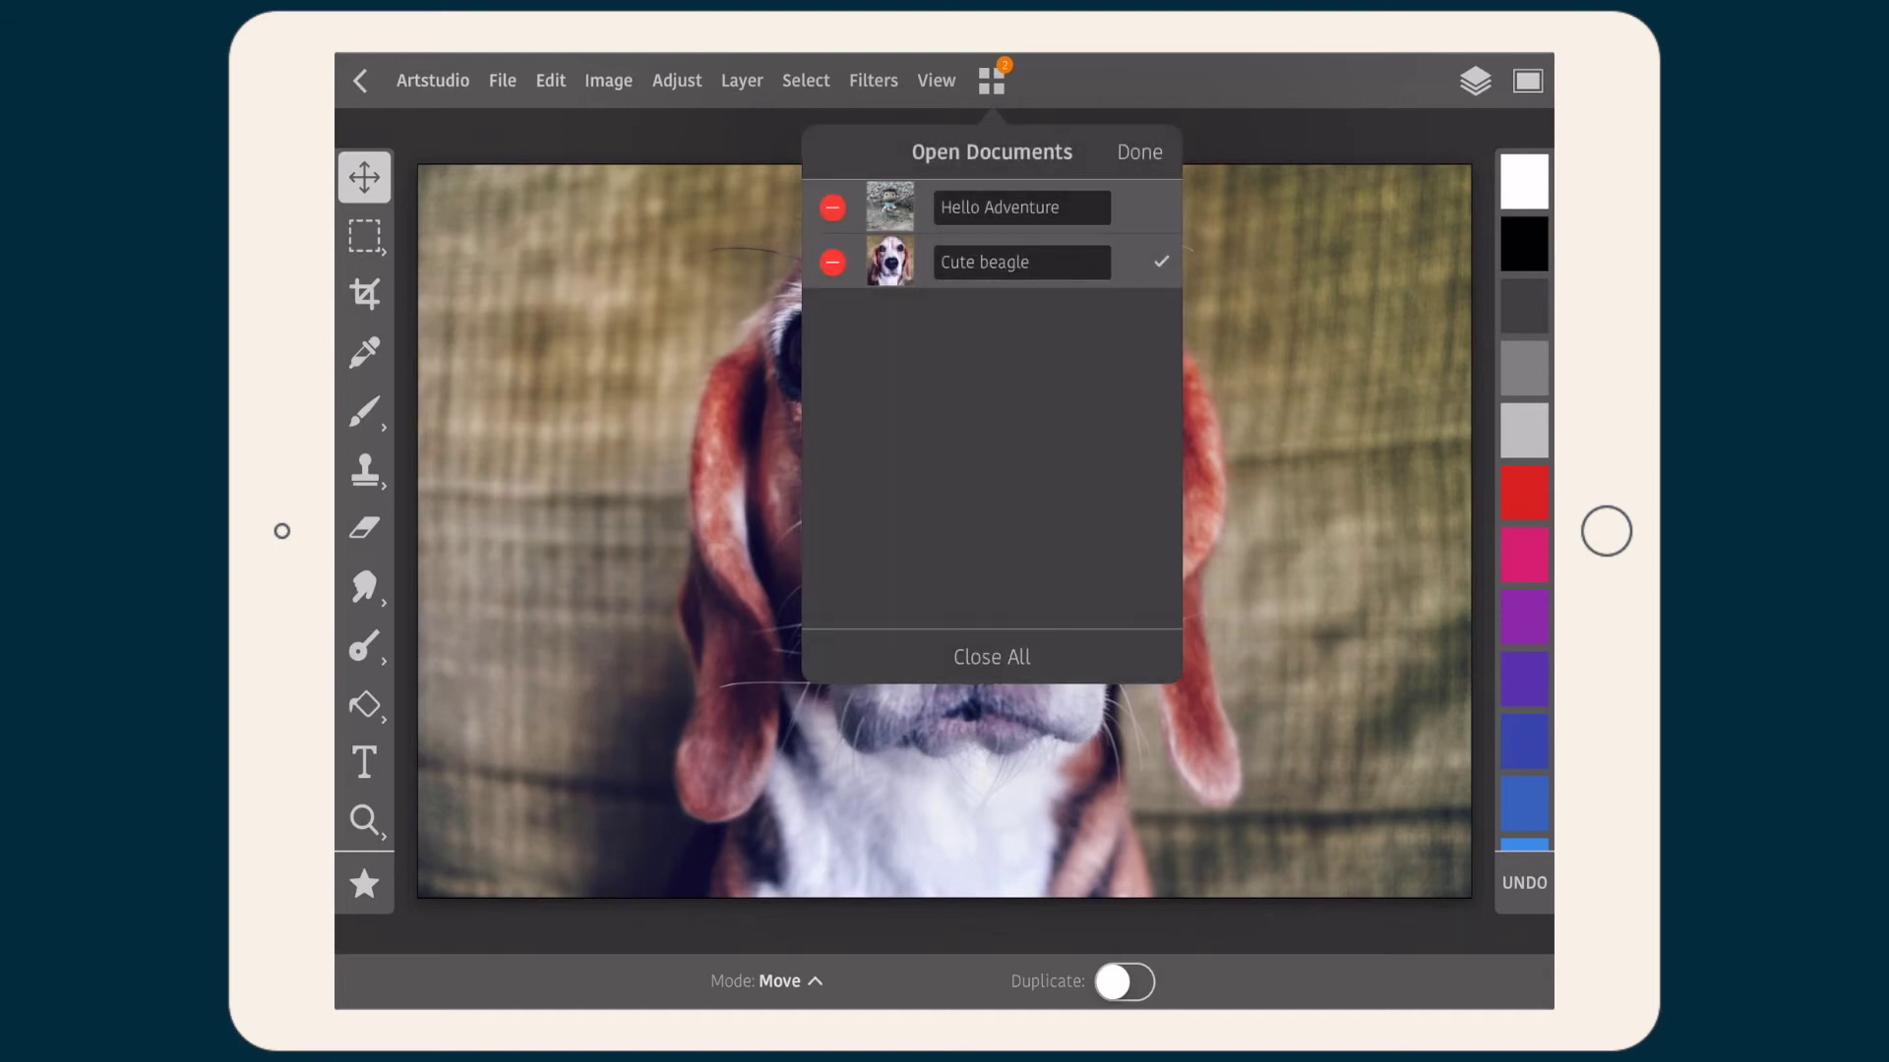
# Finish editing and dismiss the open documents list, back on the Cute beagle canvas
pyautogui.click(1139, 152)
pyautogui.click(1268, 111)
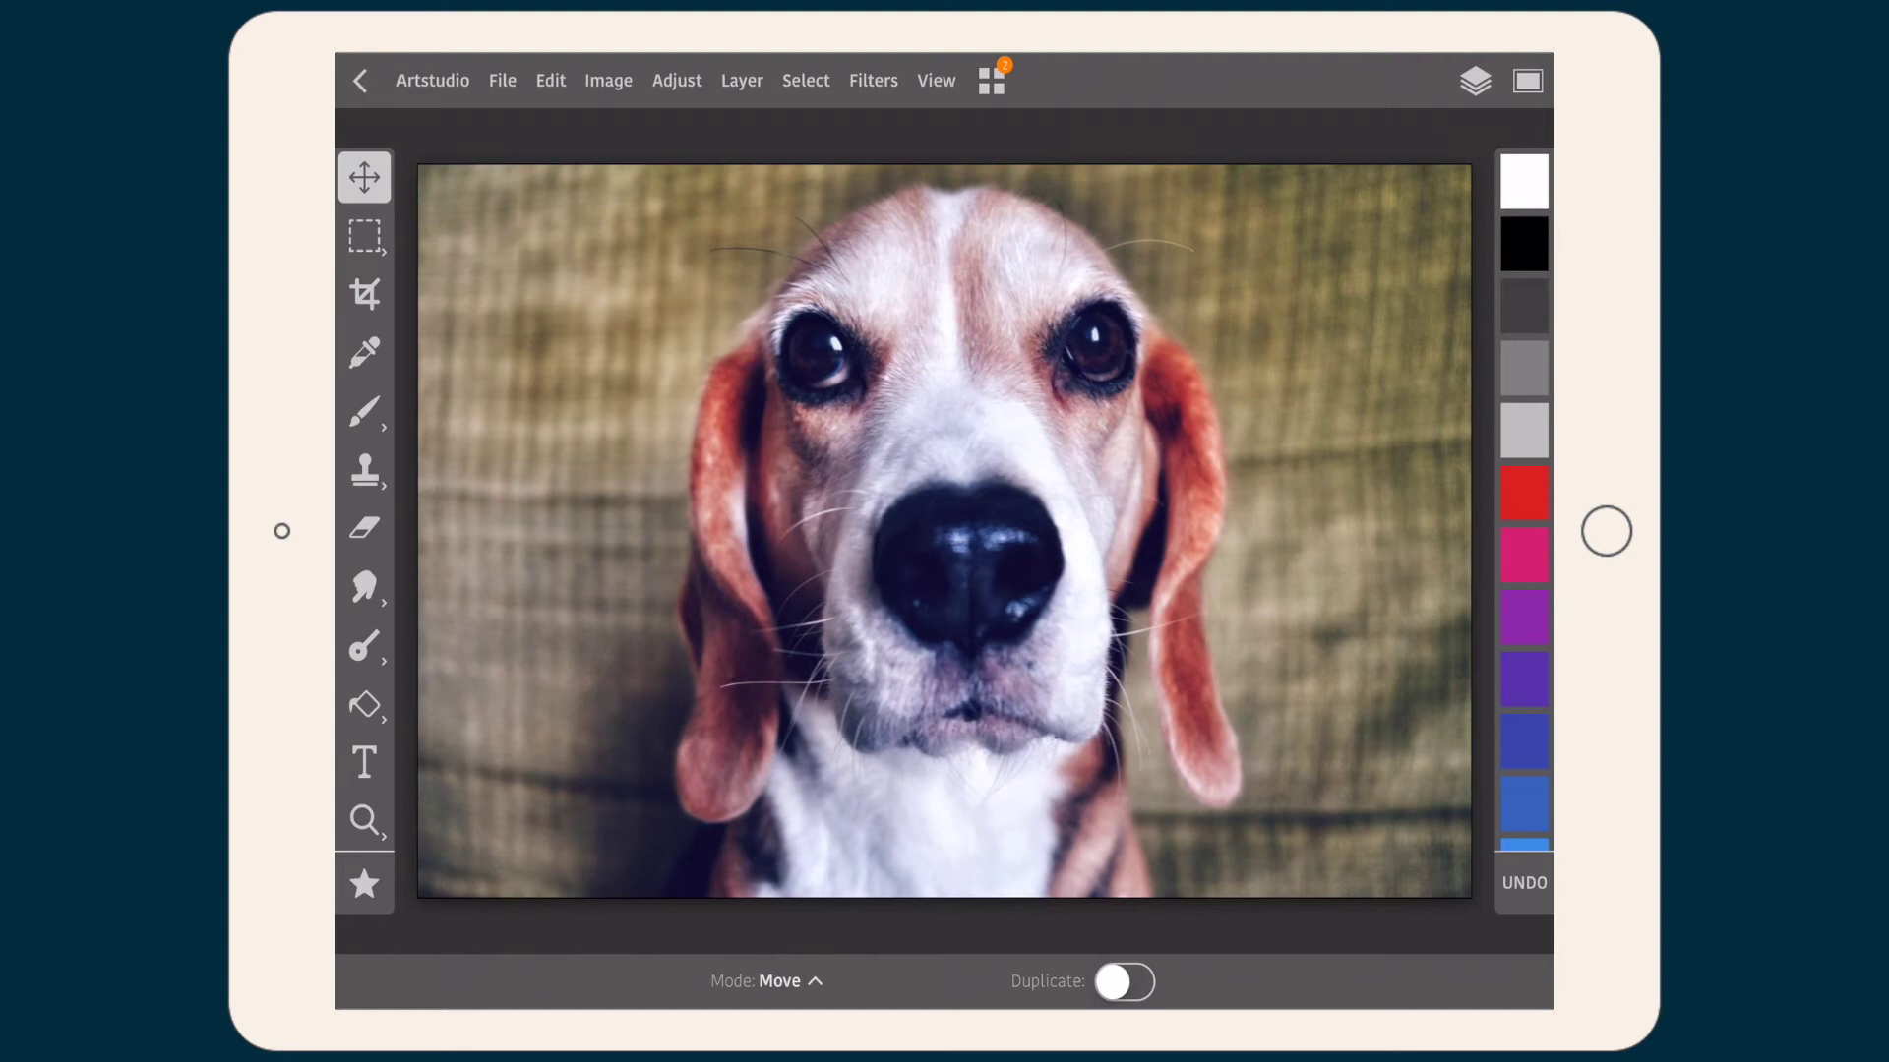
# Draw and trim a rectangular selection around the beagle's eyes and nose, then copy it
pyautogui.click(364, 236)
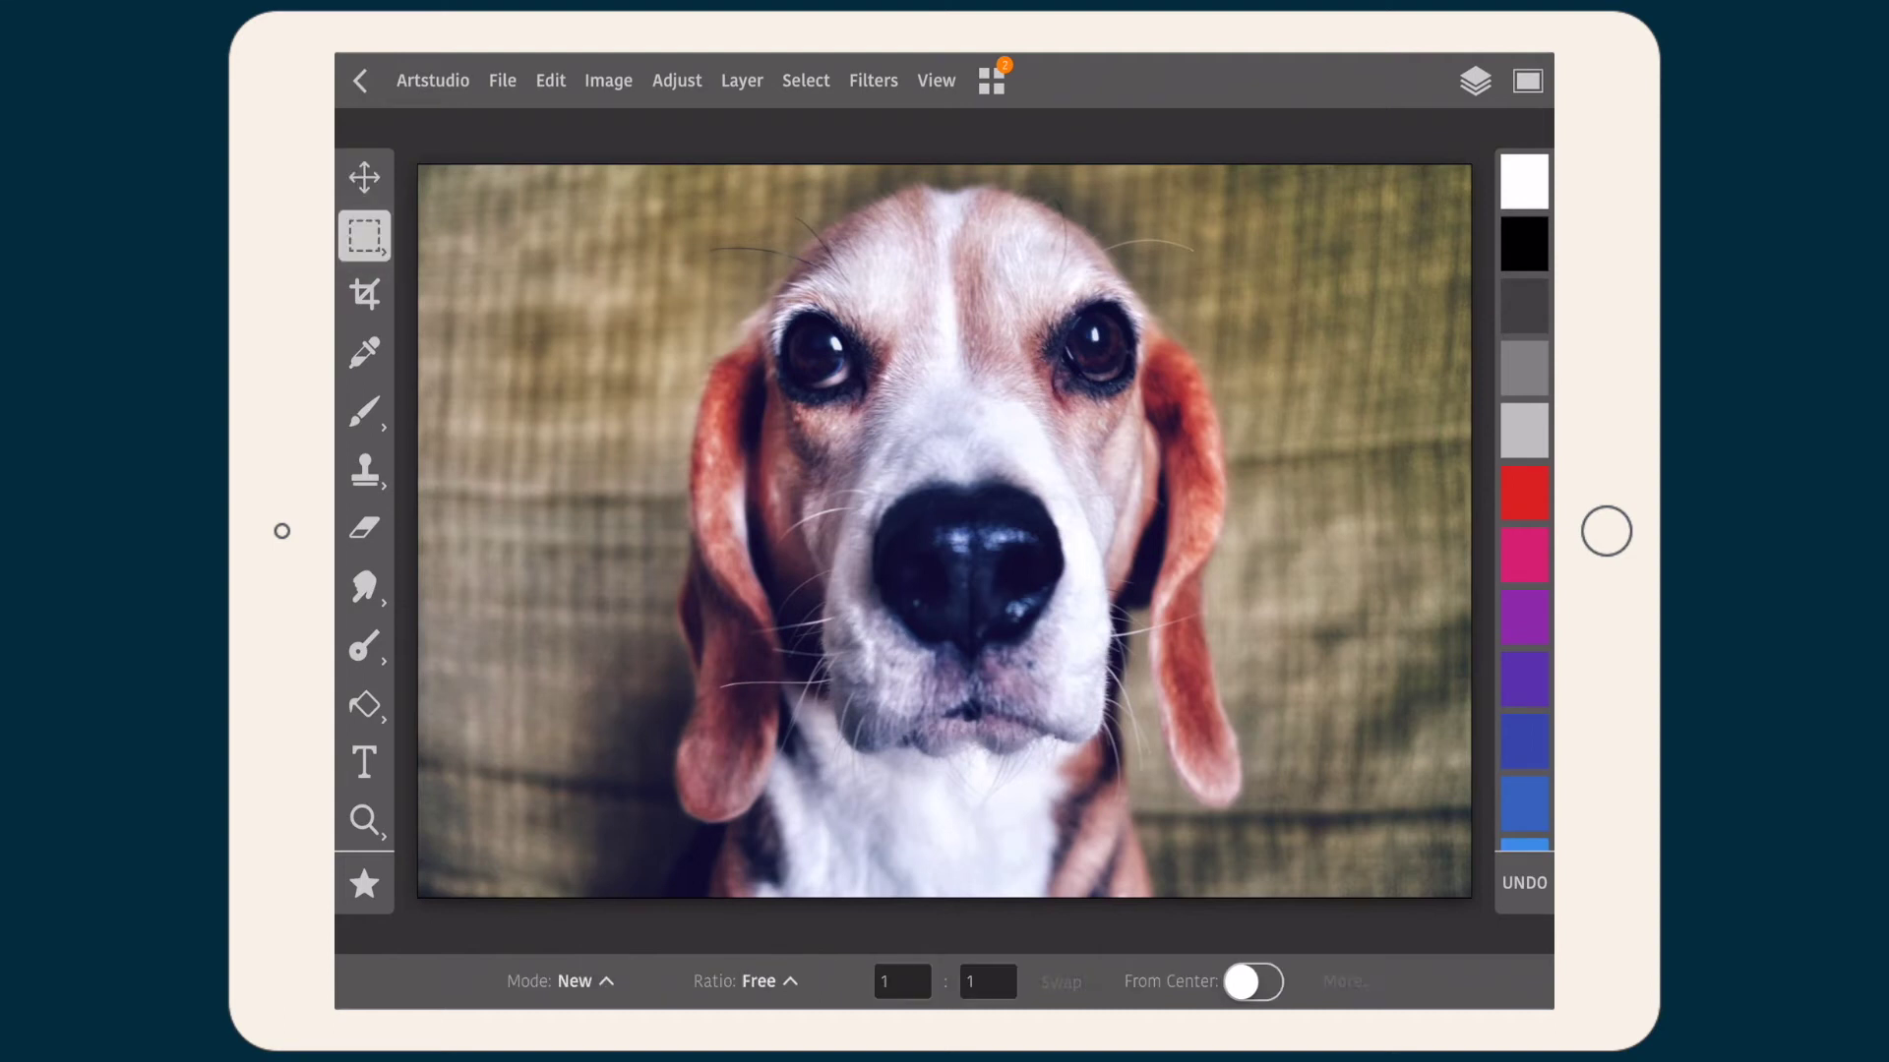
pyautogui.moveTo(632, 261); pyautogui.dragTo(1318, 669)
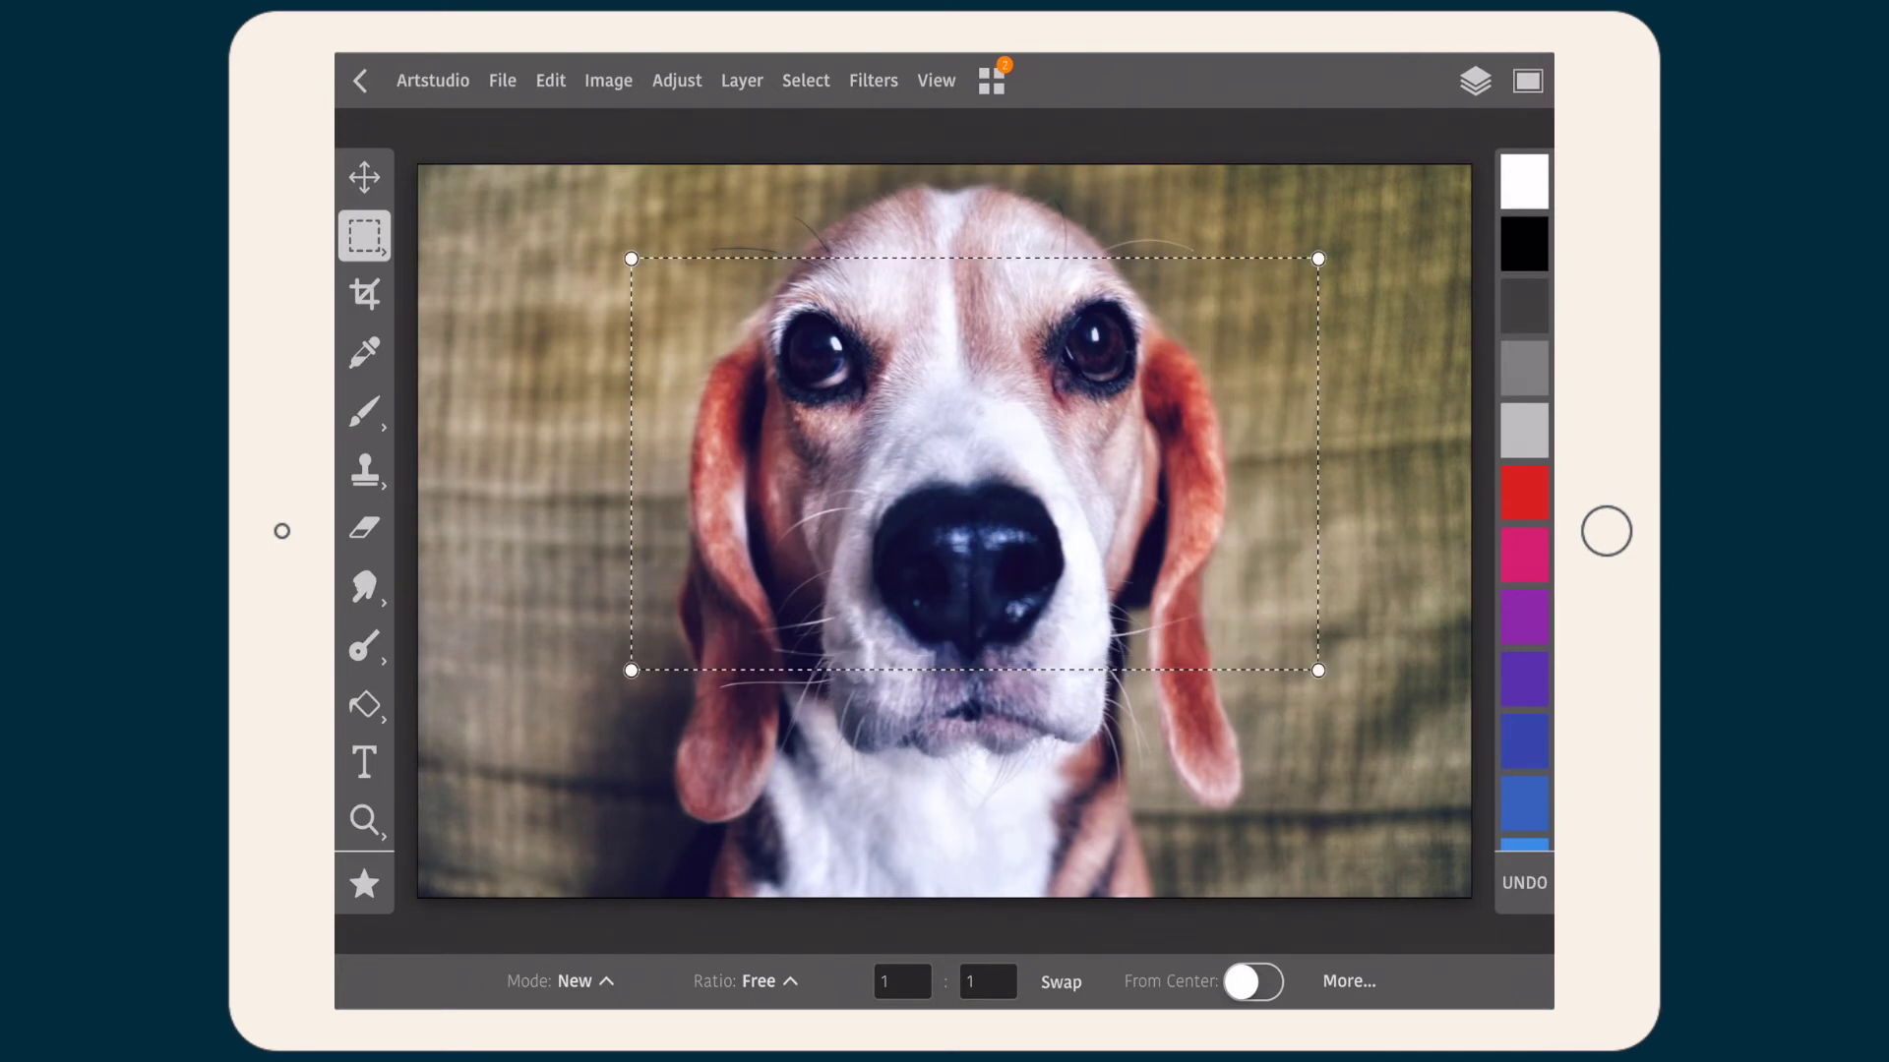
pyautogui.moveTo(1318, 259); pyautogui.dragTo(1258, 284)
pyautogui.moveTo(1259, 670)
pyautogui.mouseDown()
pyautogui.moveTo(1253, 536)
pyautogui.moveTo(1252, 654)
pyautogui.moveTo(1272, 655)
pyautogui.mouseUp()
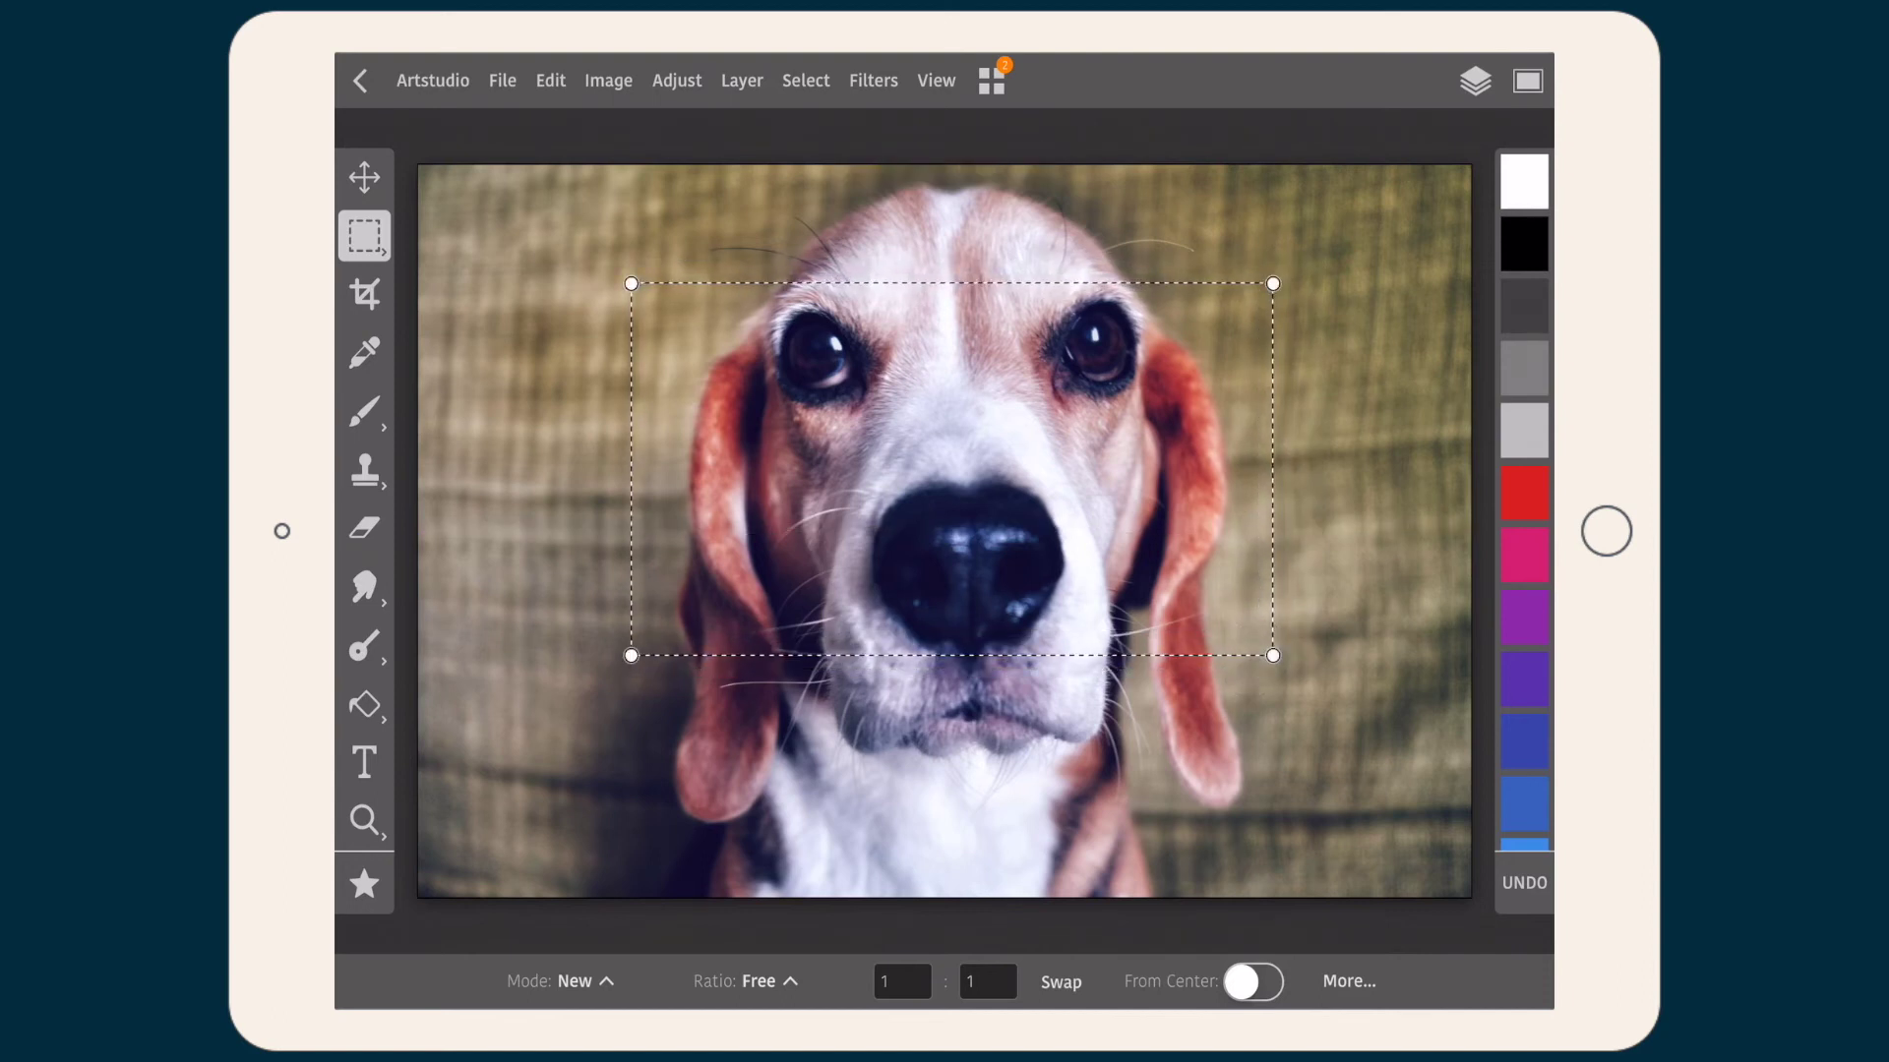
pyautogui.click(551, 80)
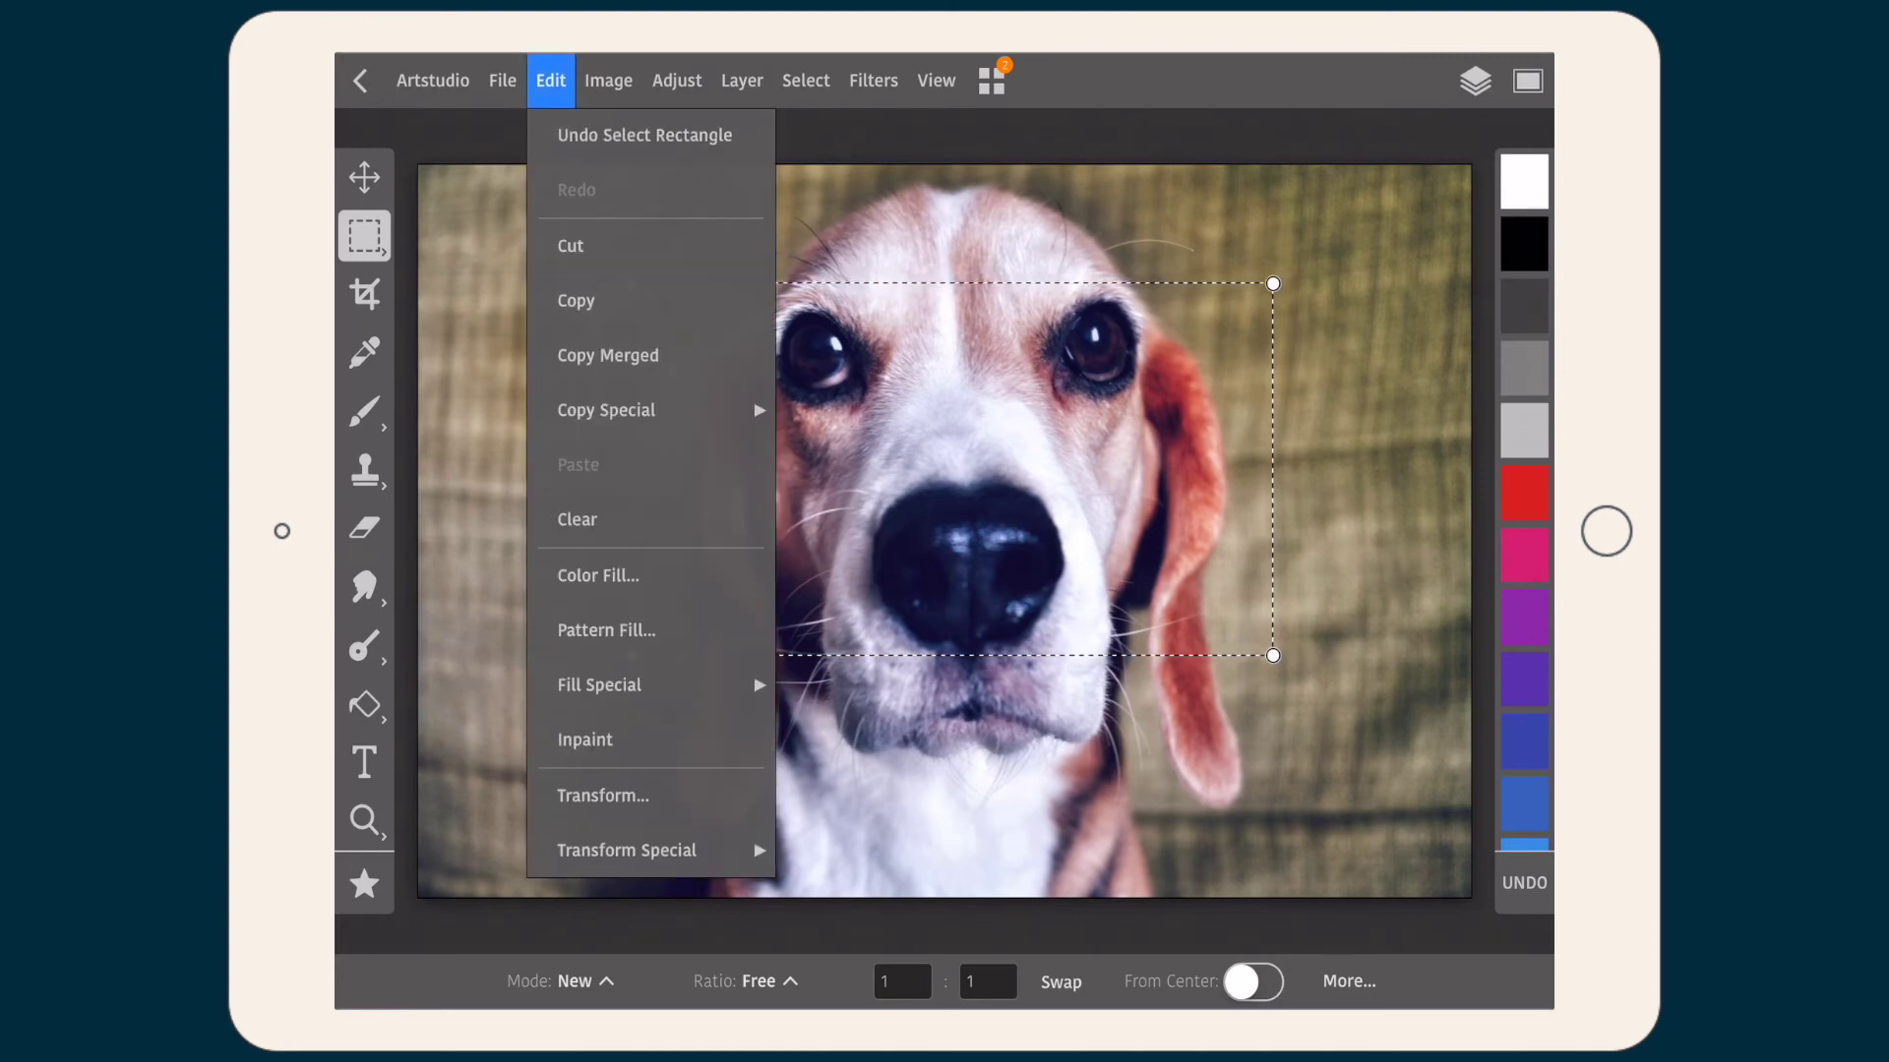
pyautogui.click(675, 302)
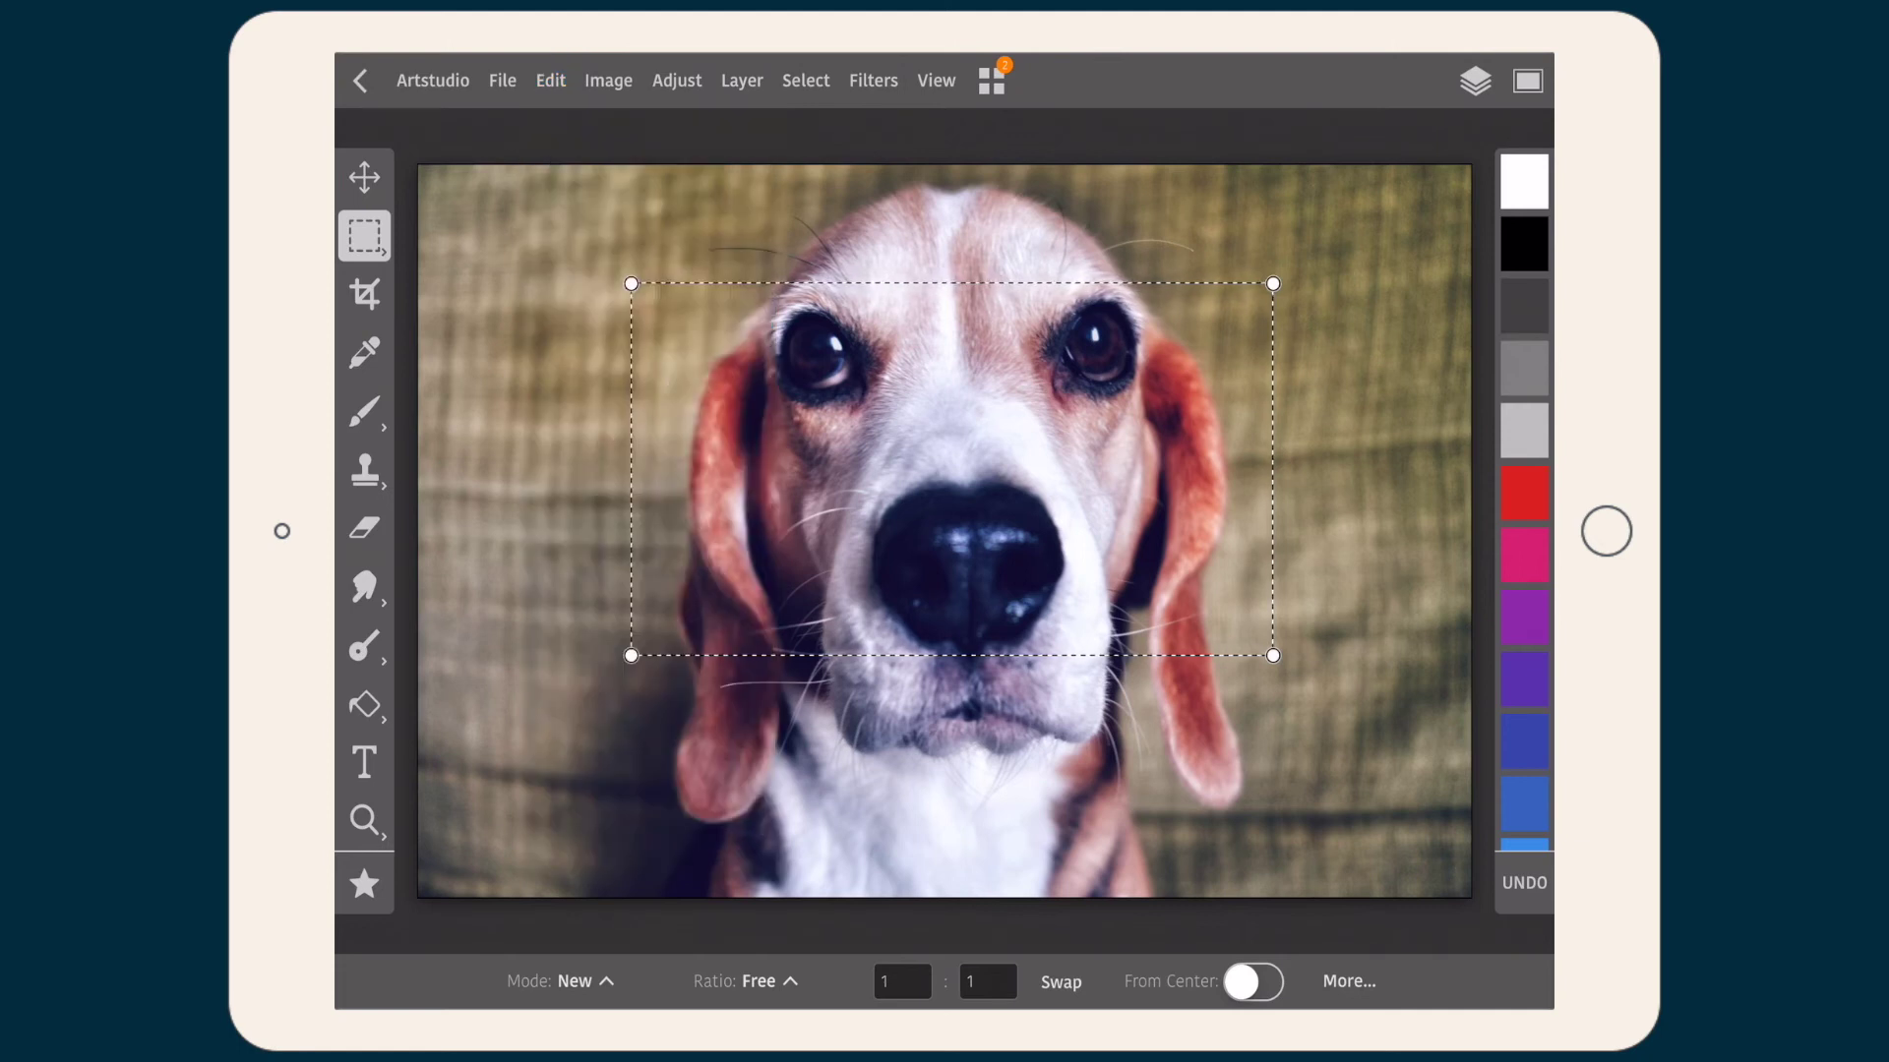
# Switch to Hello Adventure and paste the copied beagle face onto the toy photo
pyautogui.click(991, 80)
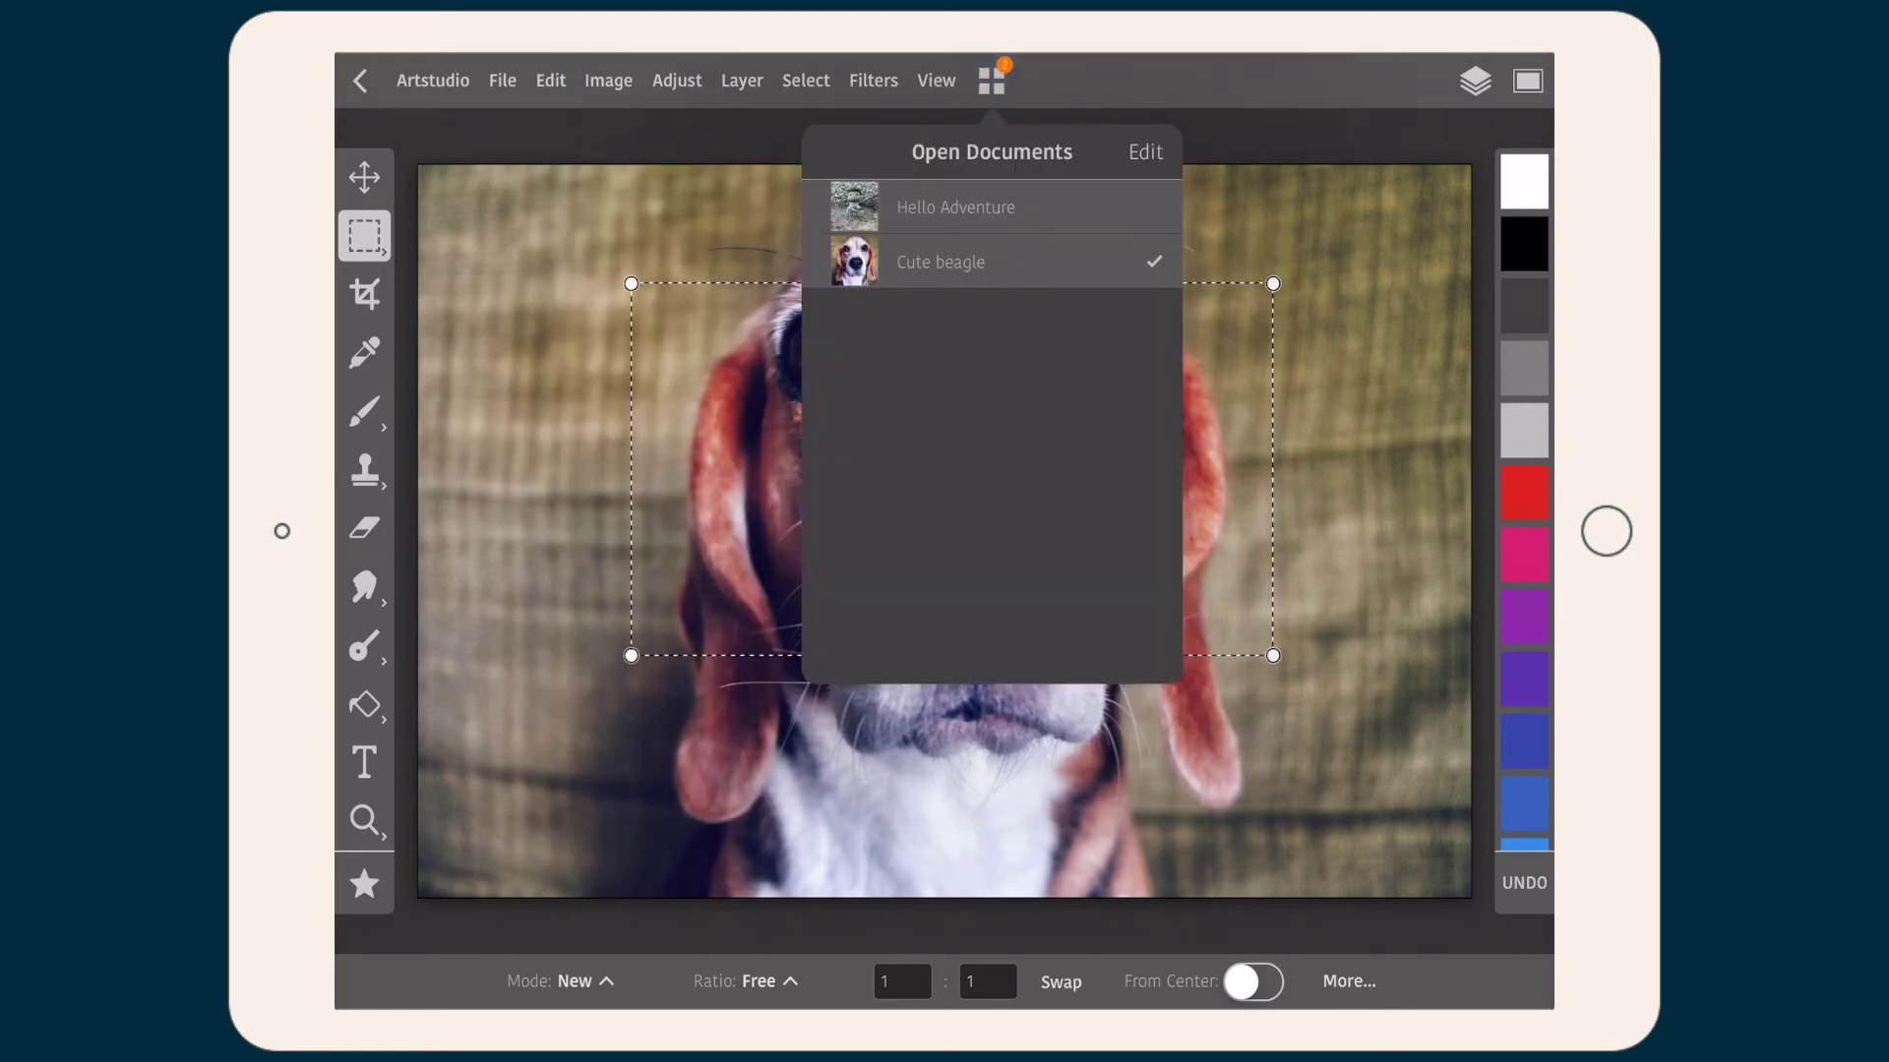
pyautogui.click(1018, 214)
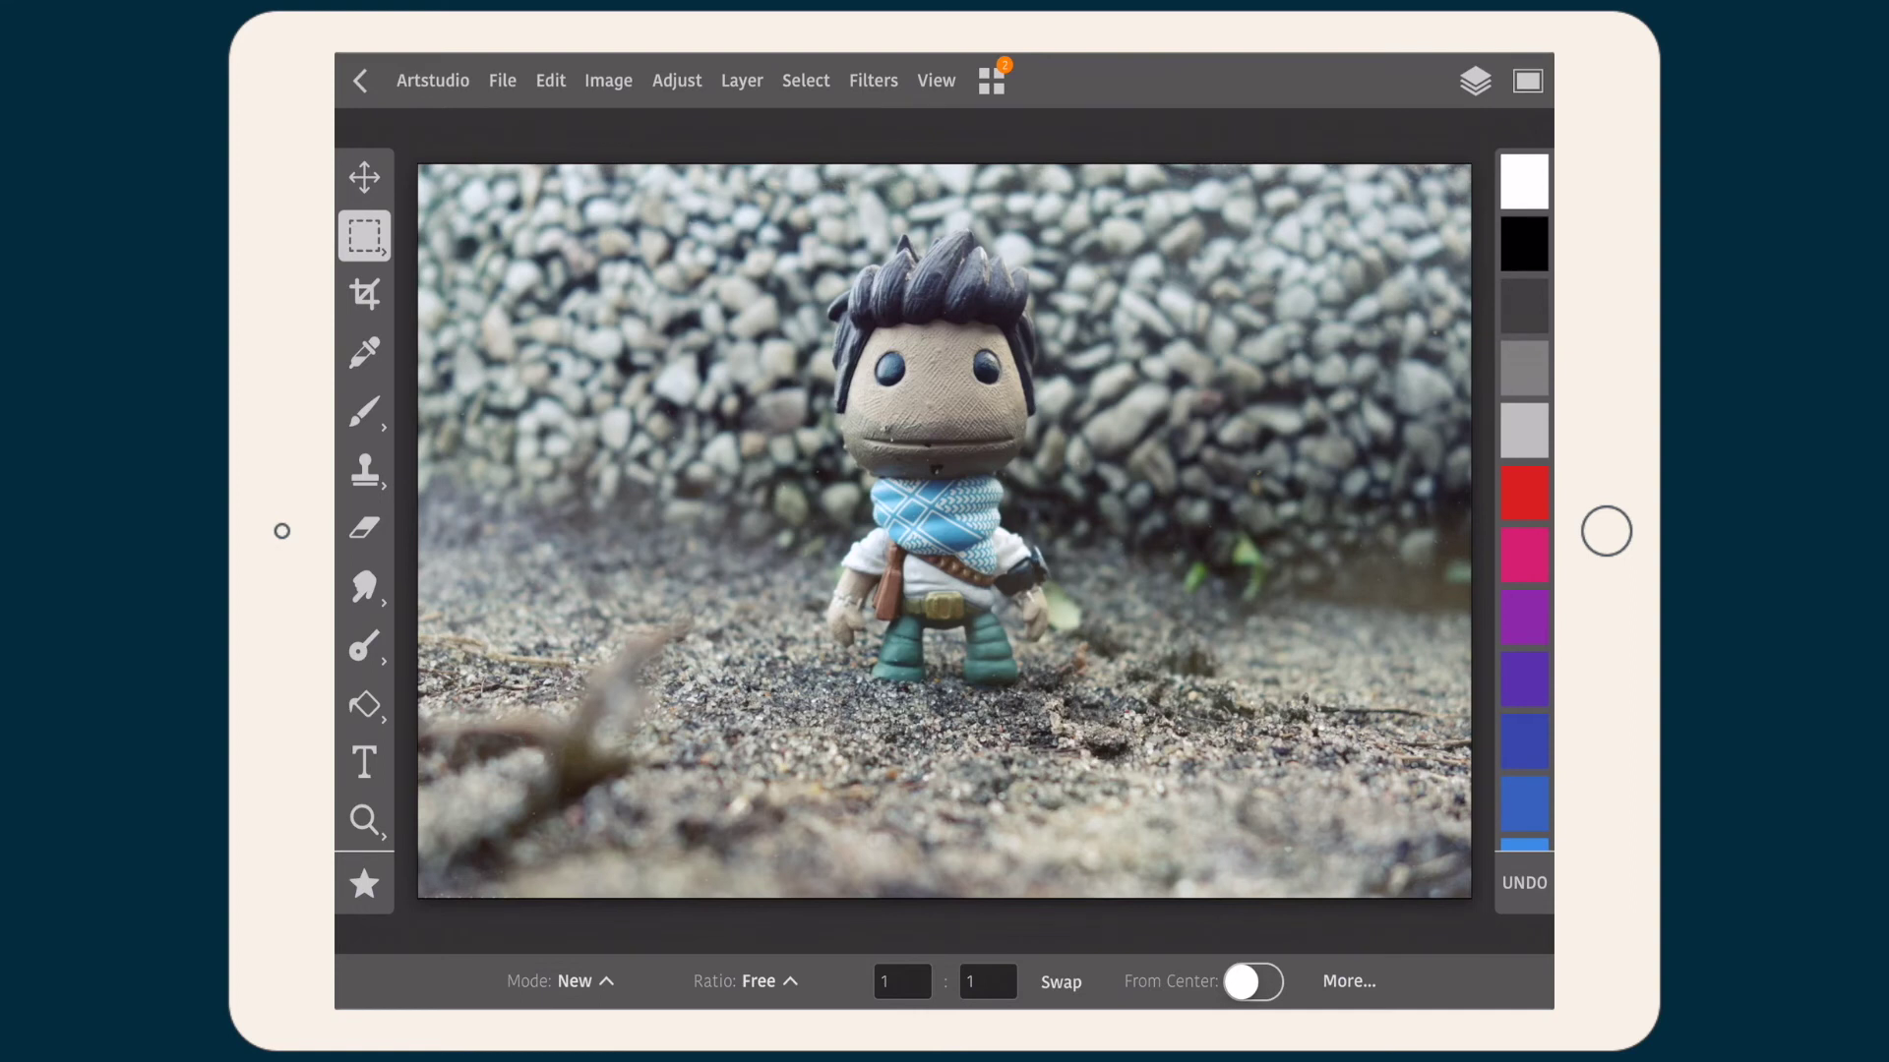
pyautogui.click(551, 80)
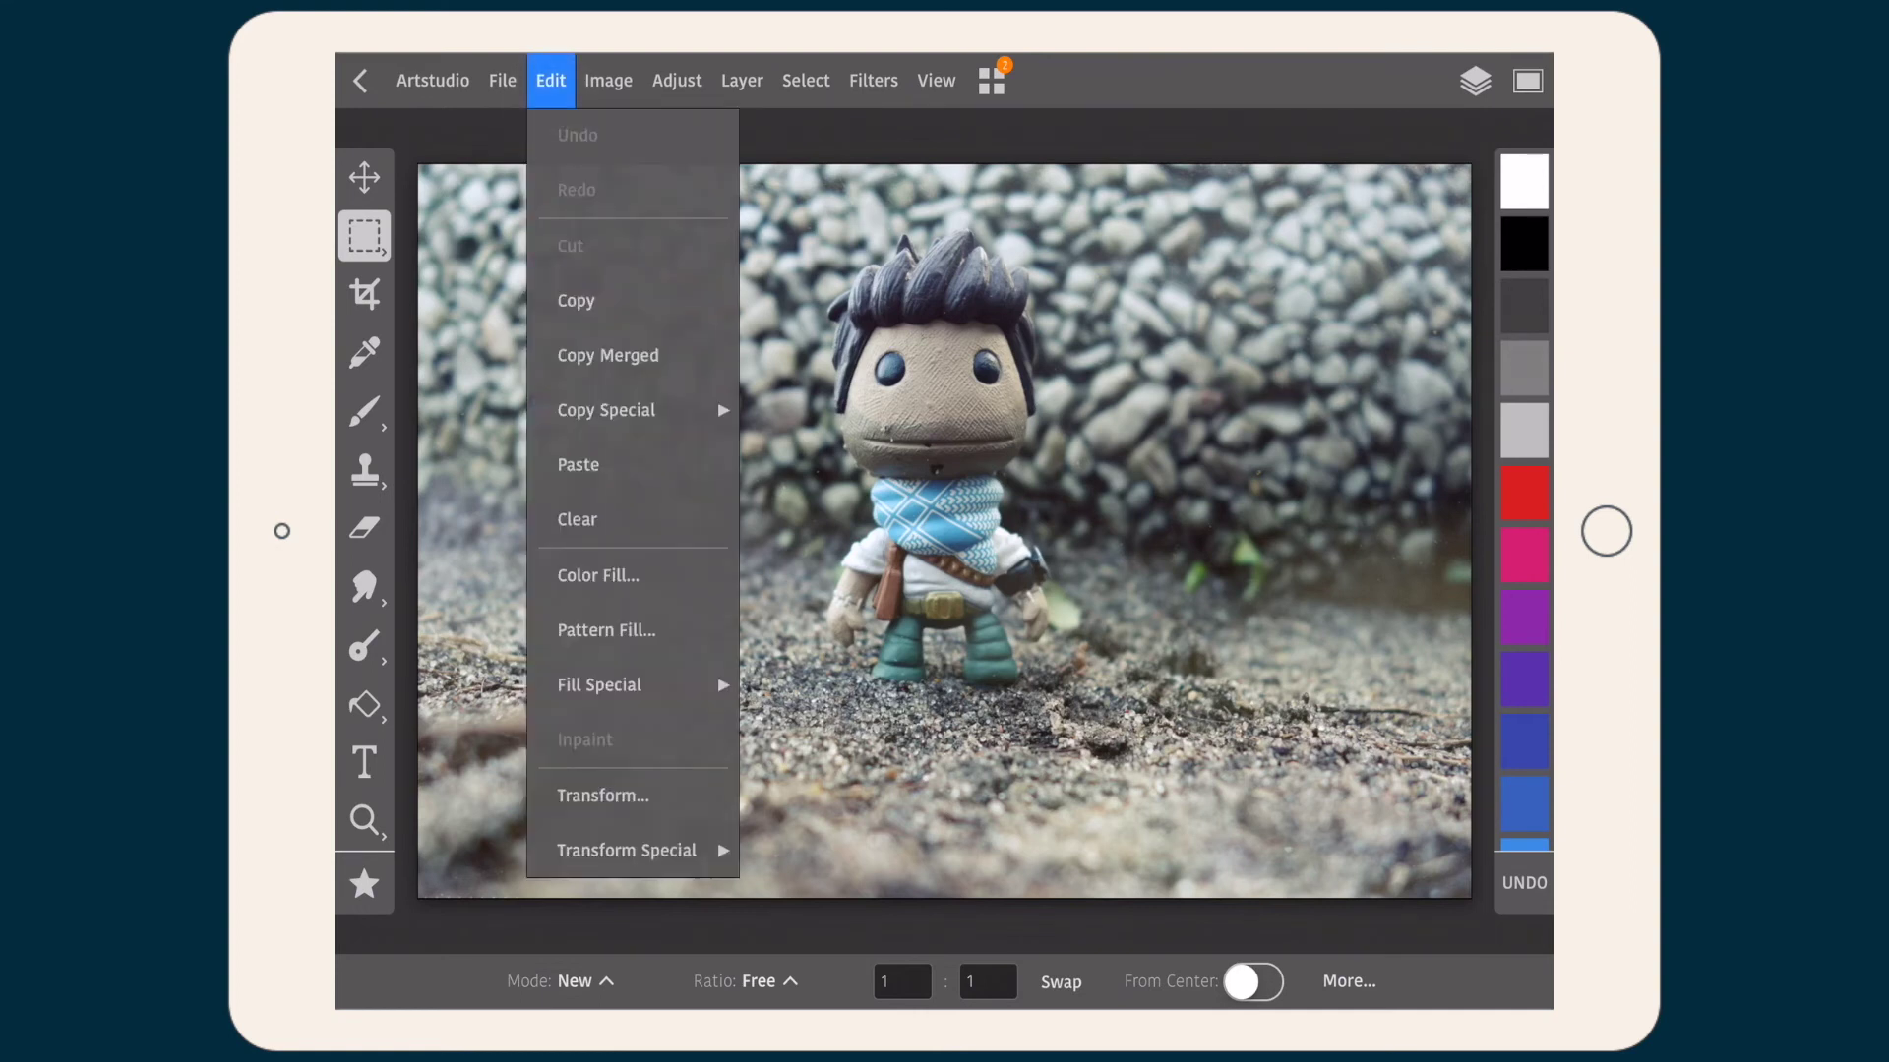
pyautogui.click(580, 464)
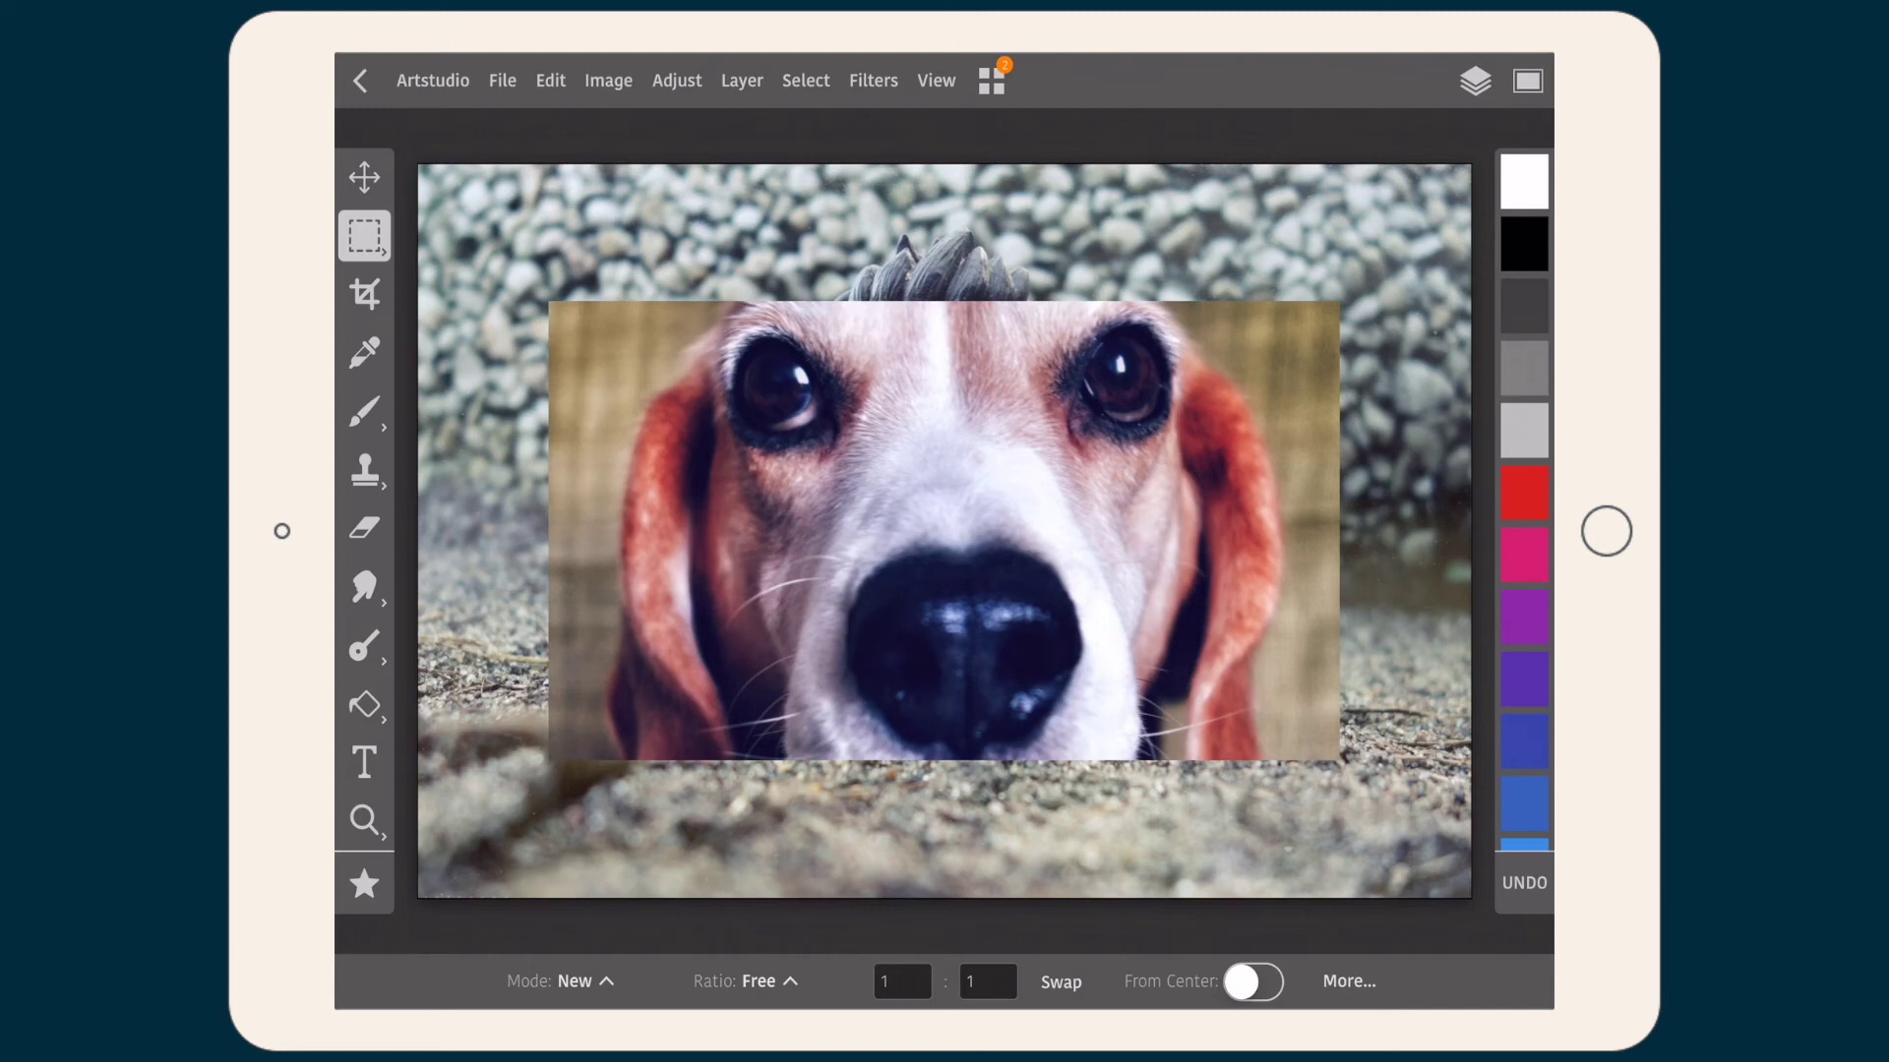
# Drag the pasted beagle face downward with the Move tool, uncovering the toy's head
pyautogui.click(363, 177)
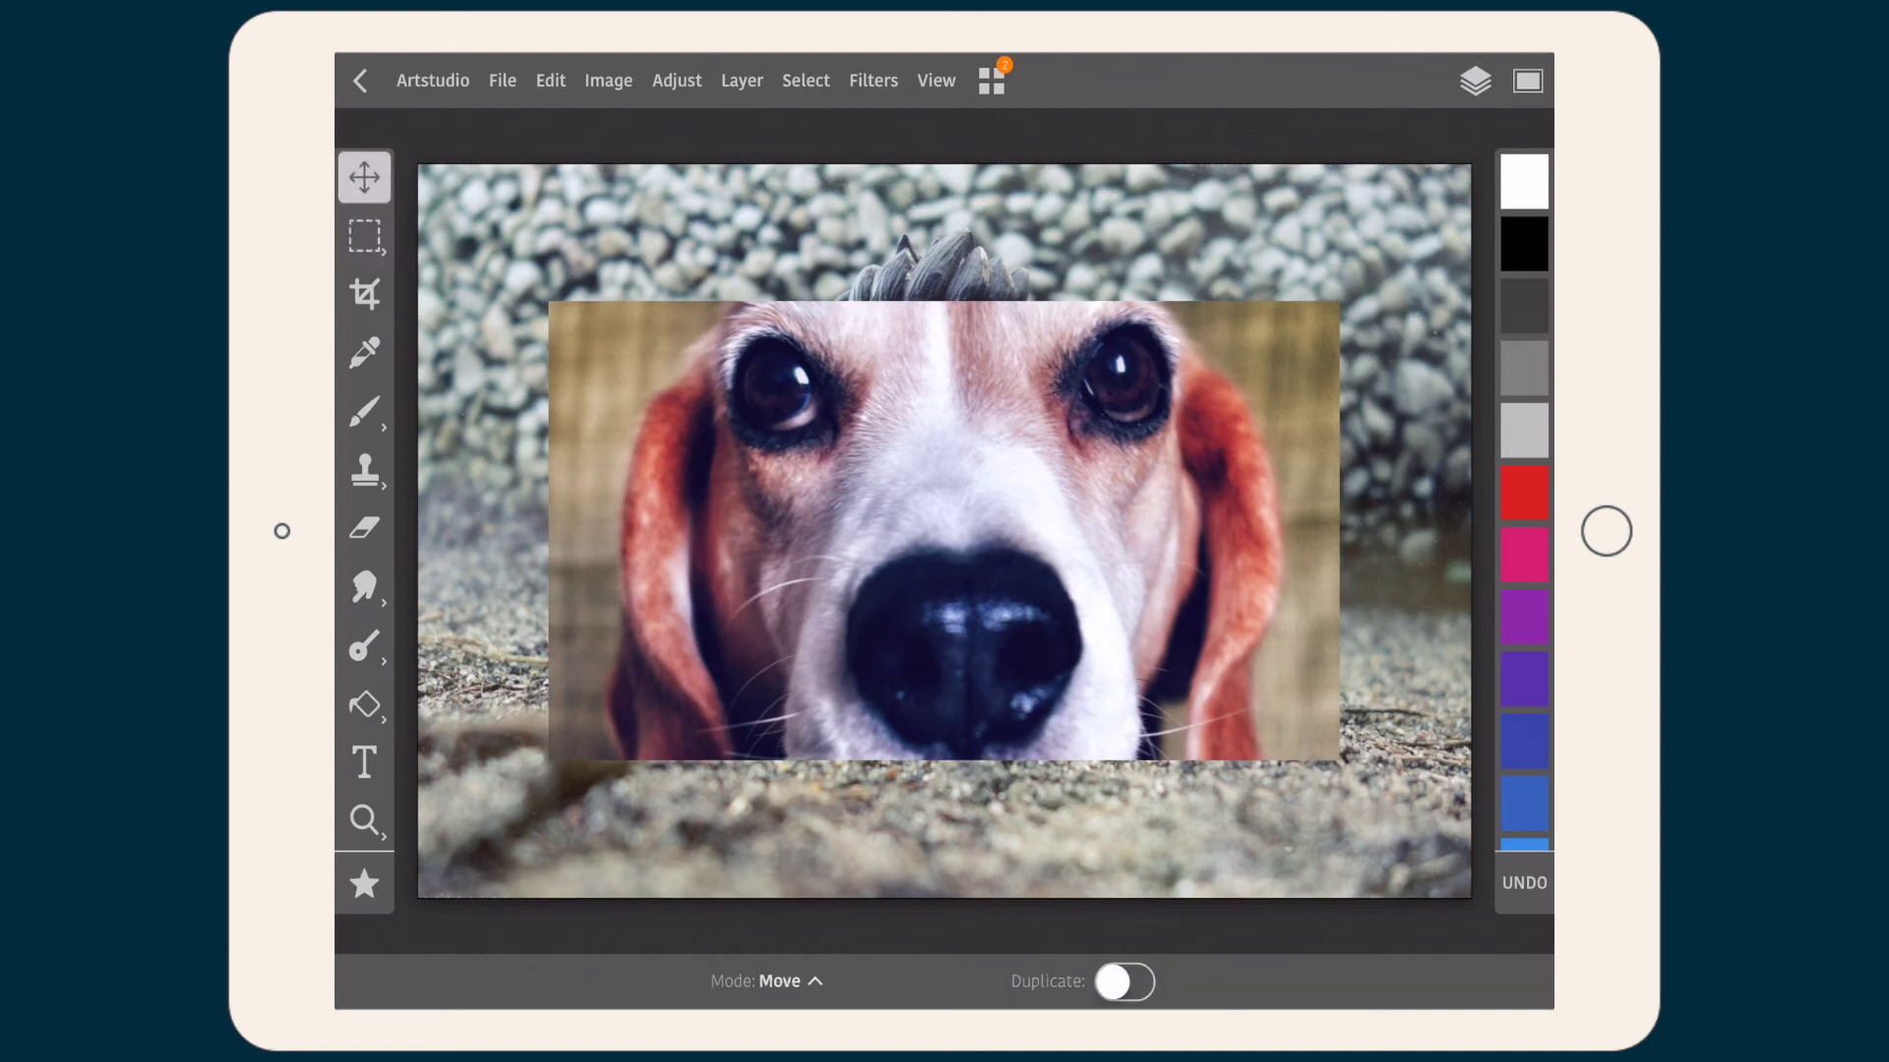
pyautogui.moveTo(940, 539); pyautogui.dragTo(949, 720)
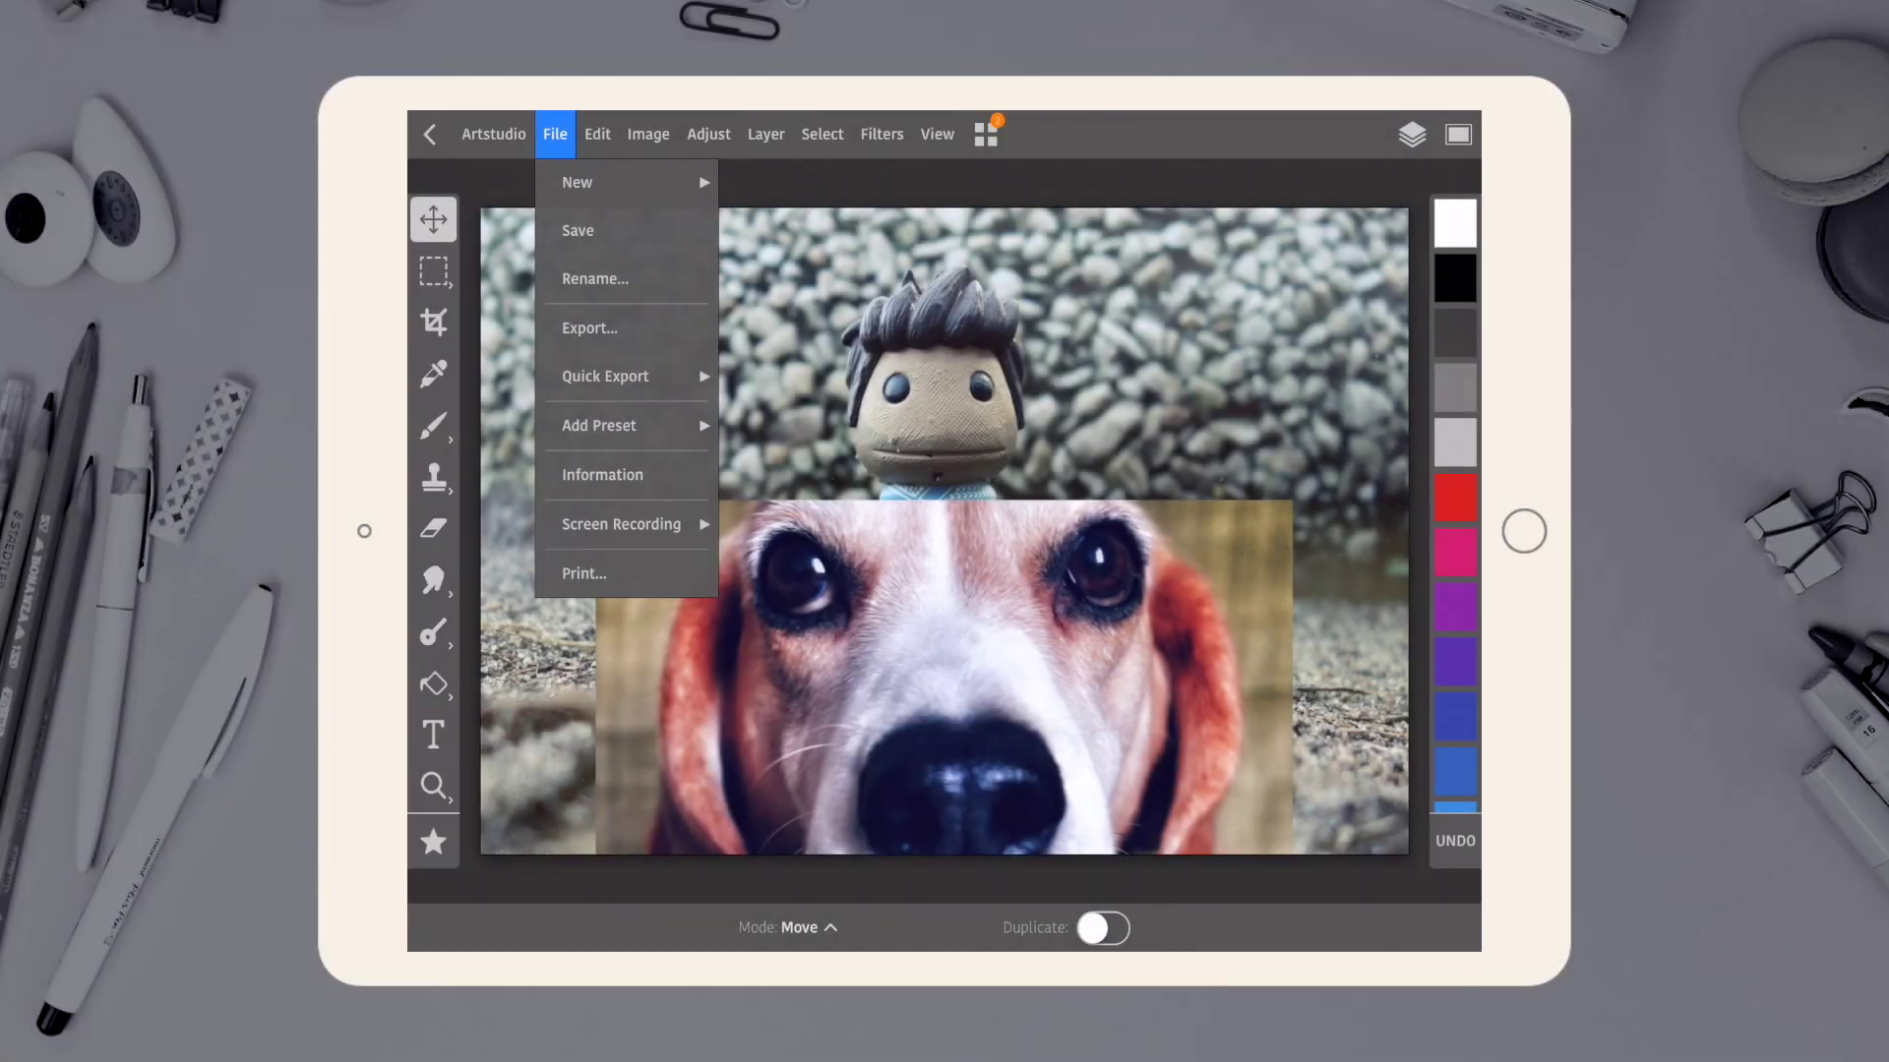
# Create a new document from the cartoon monster drawing in Moments
pyautogui.click(576, 181)
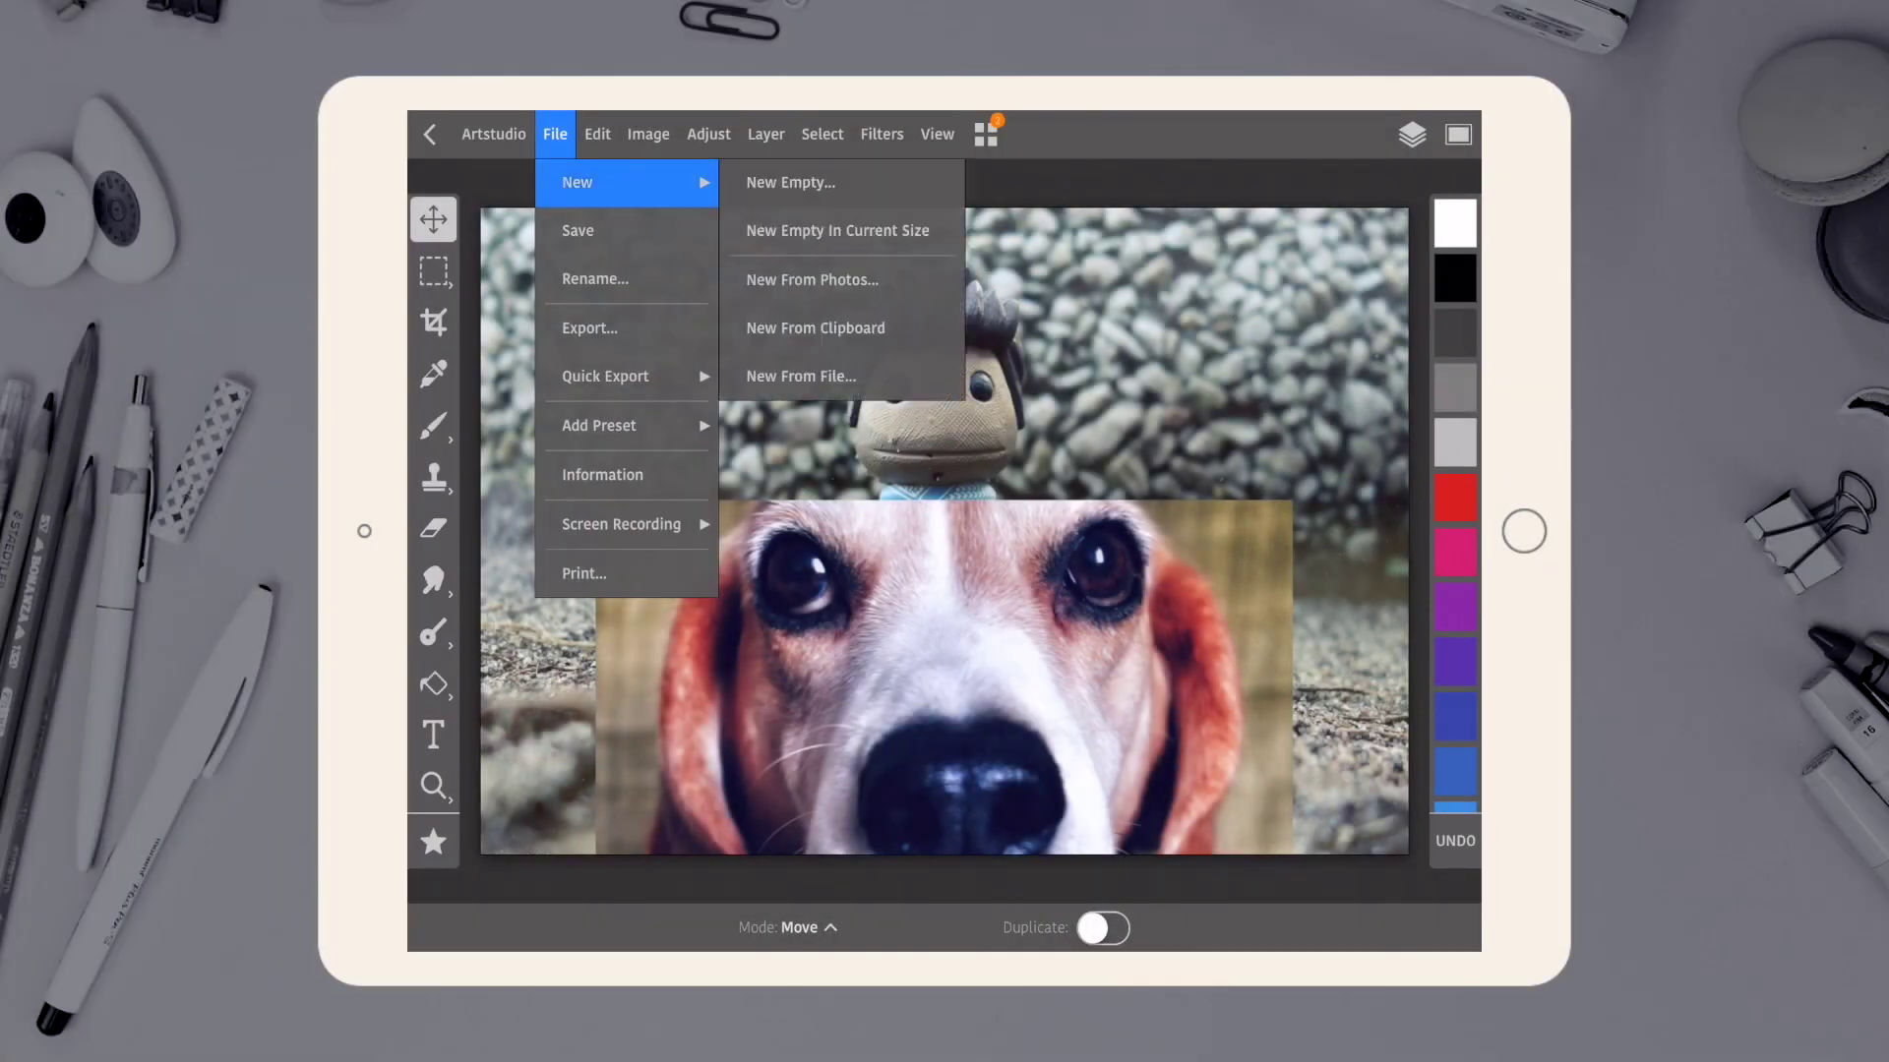
pyautogui.click(812, 279)
pyautogui.click(894, 376)
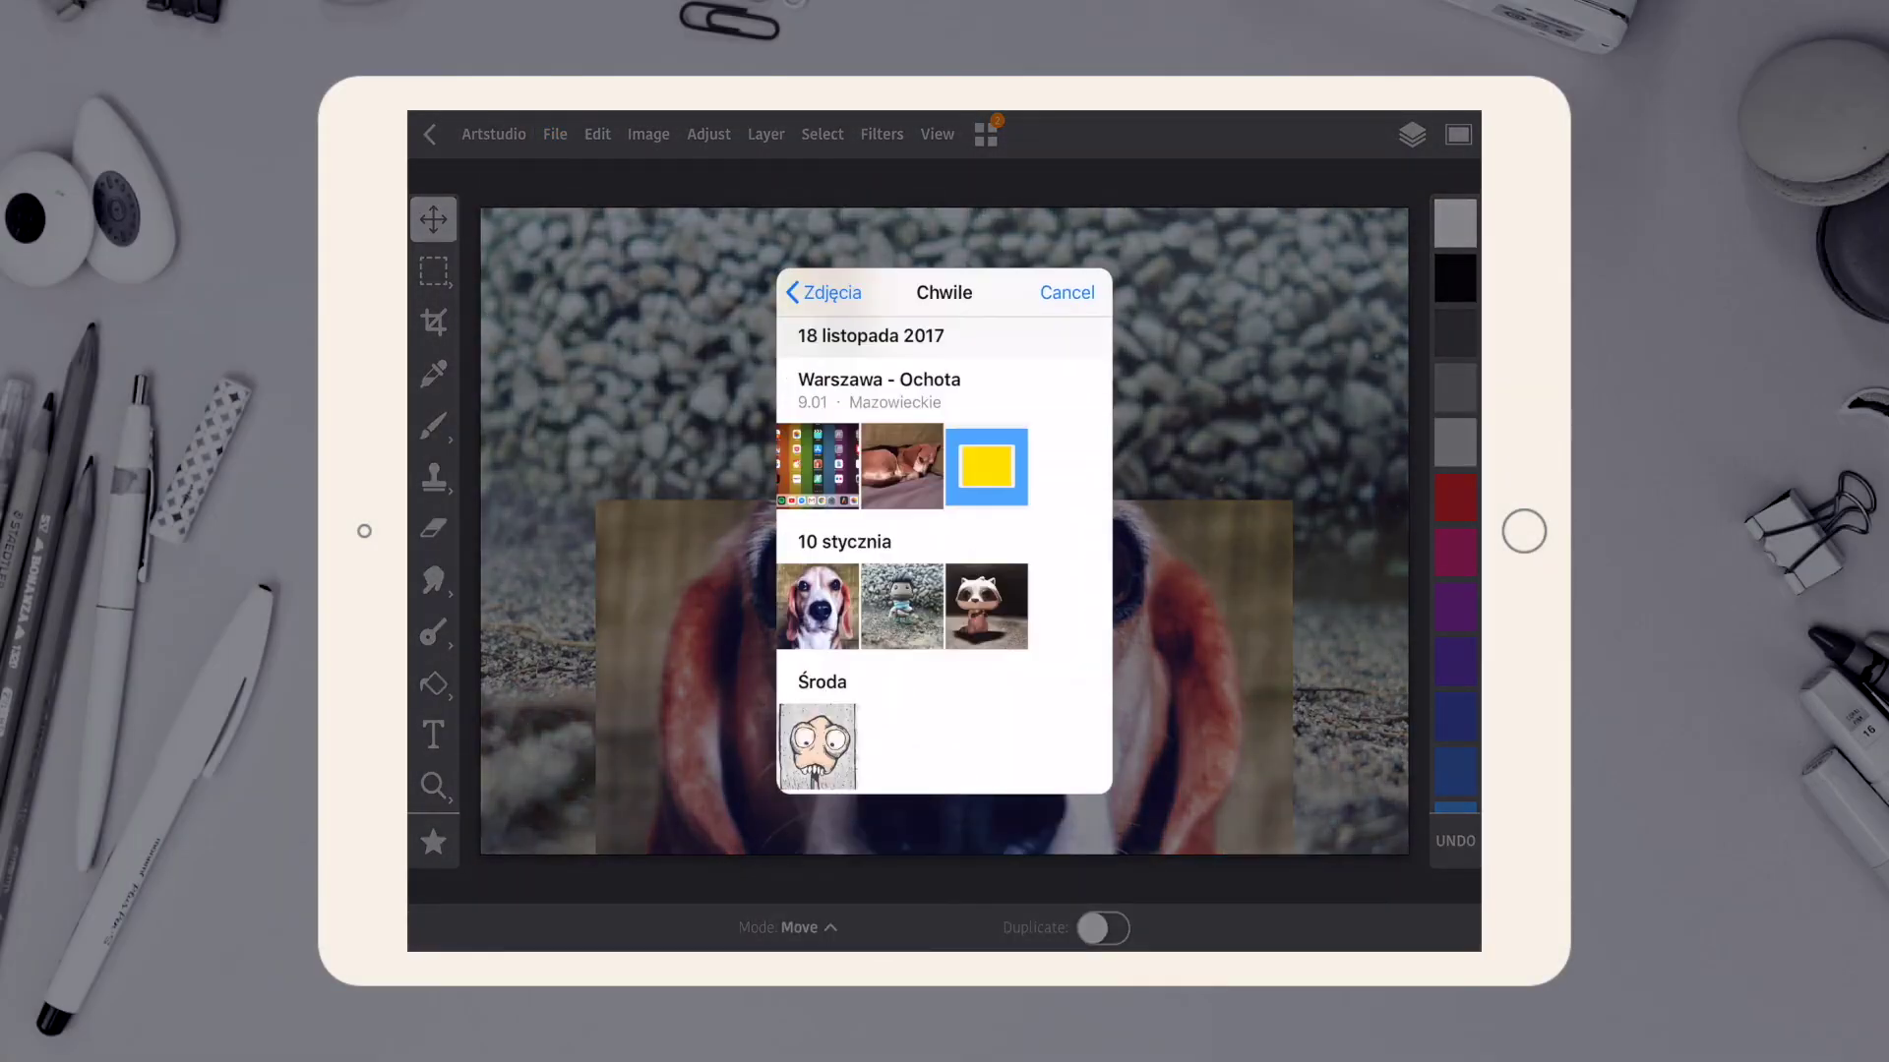
pyautogui.click(831, 604)
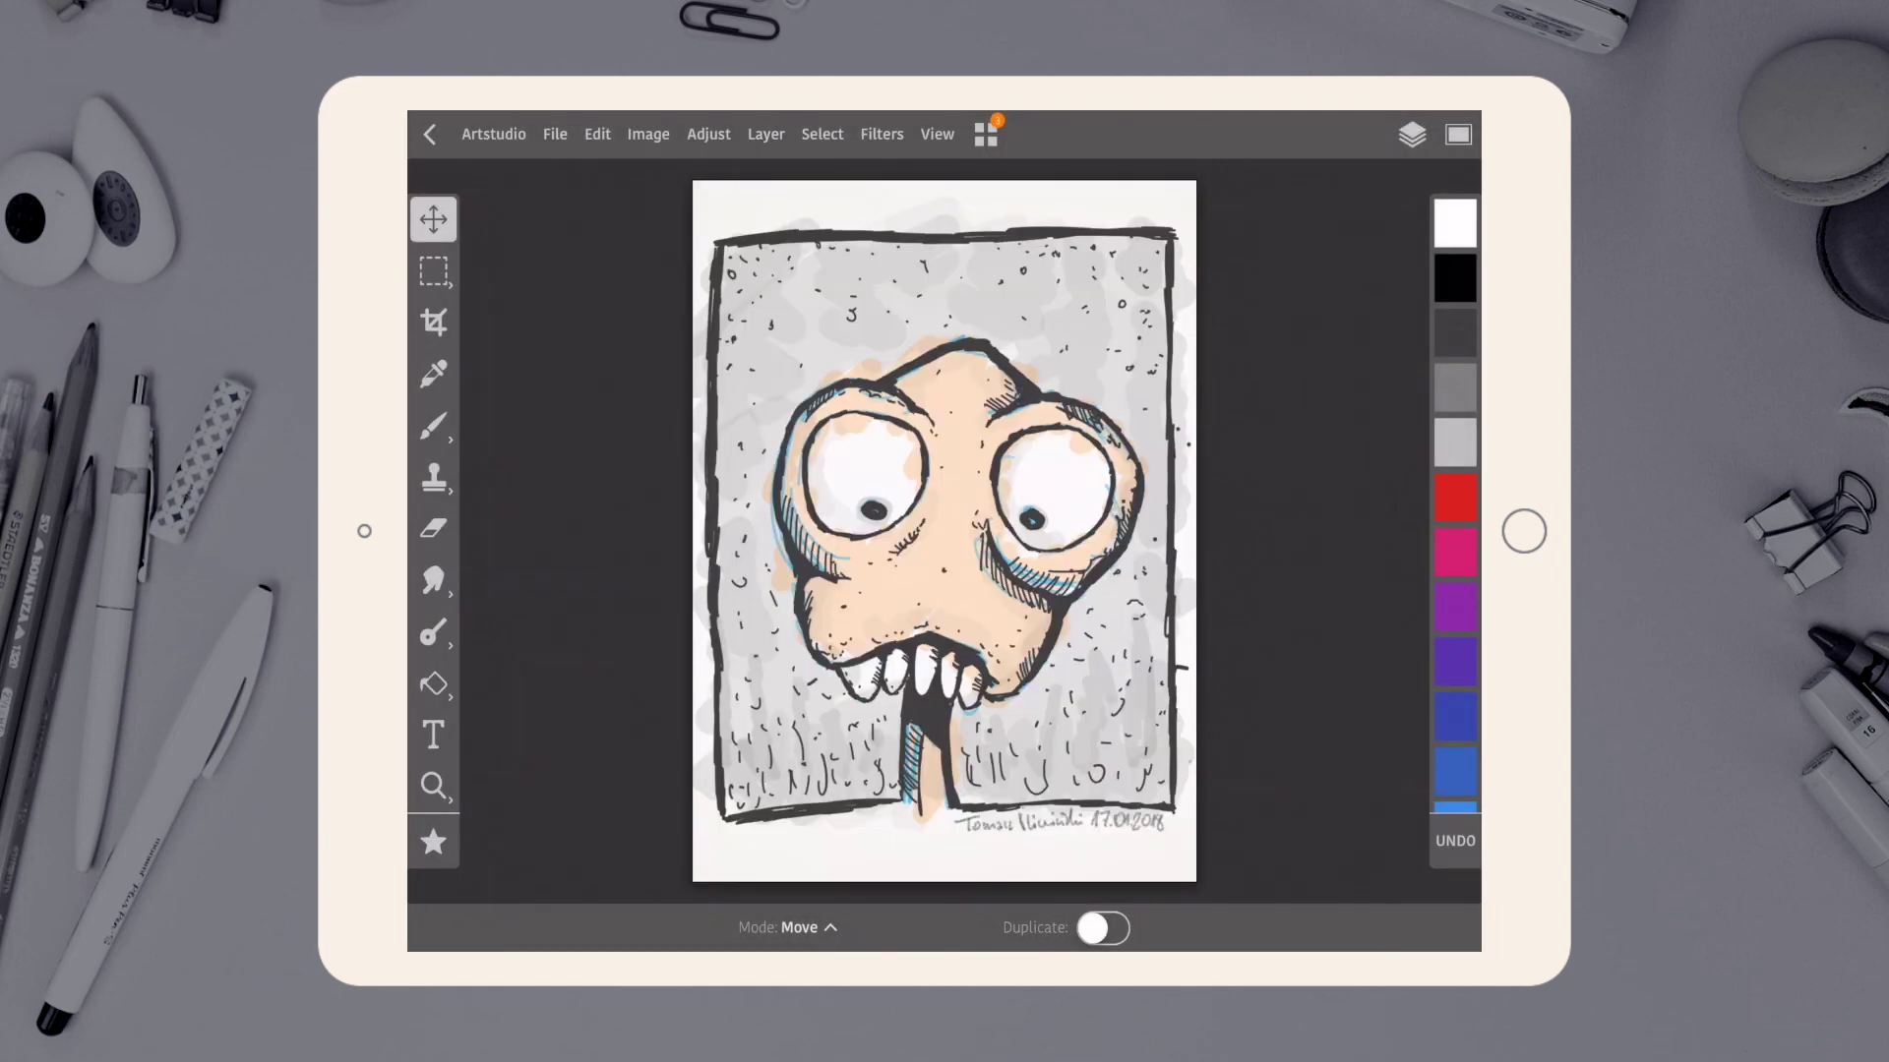
# Create another new document from the raccoon toy photo in Moments
pyautogui.click(554, 134)
pyautogui.click(577, 181)
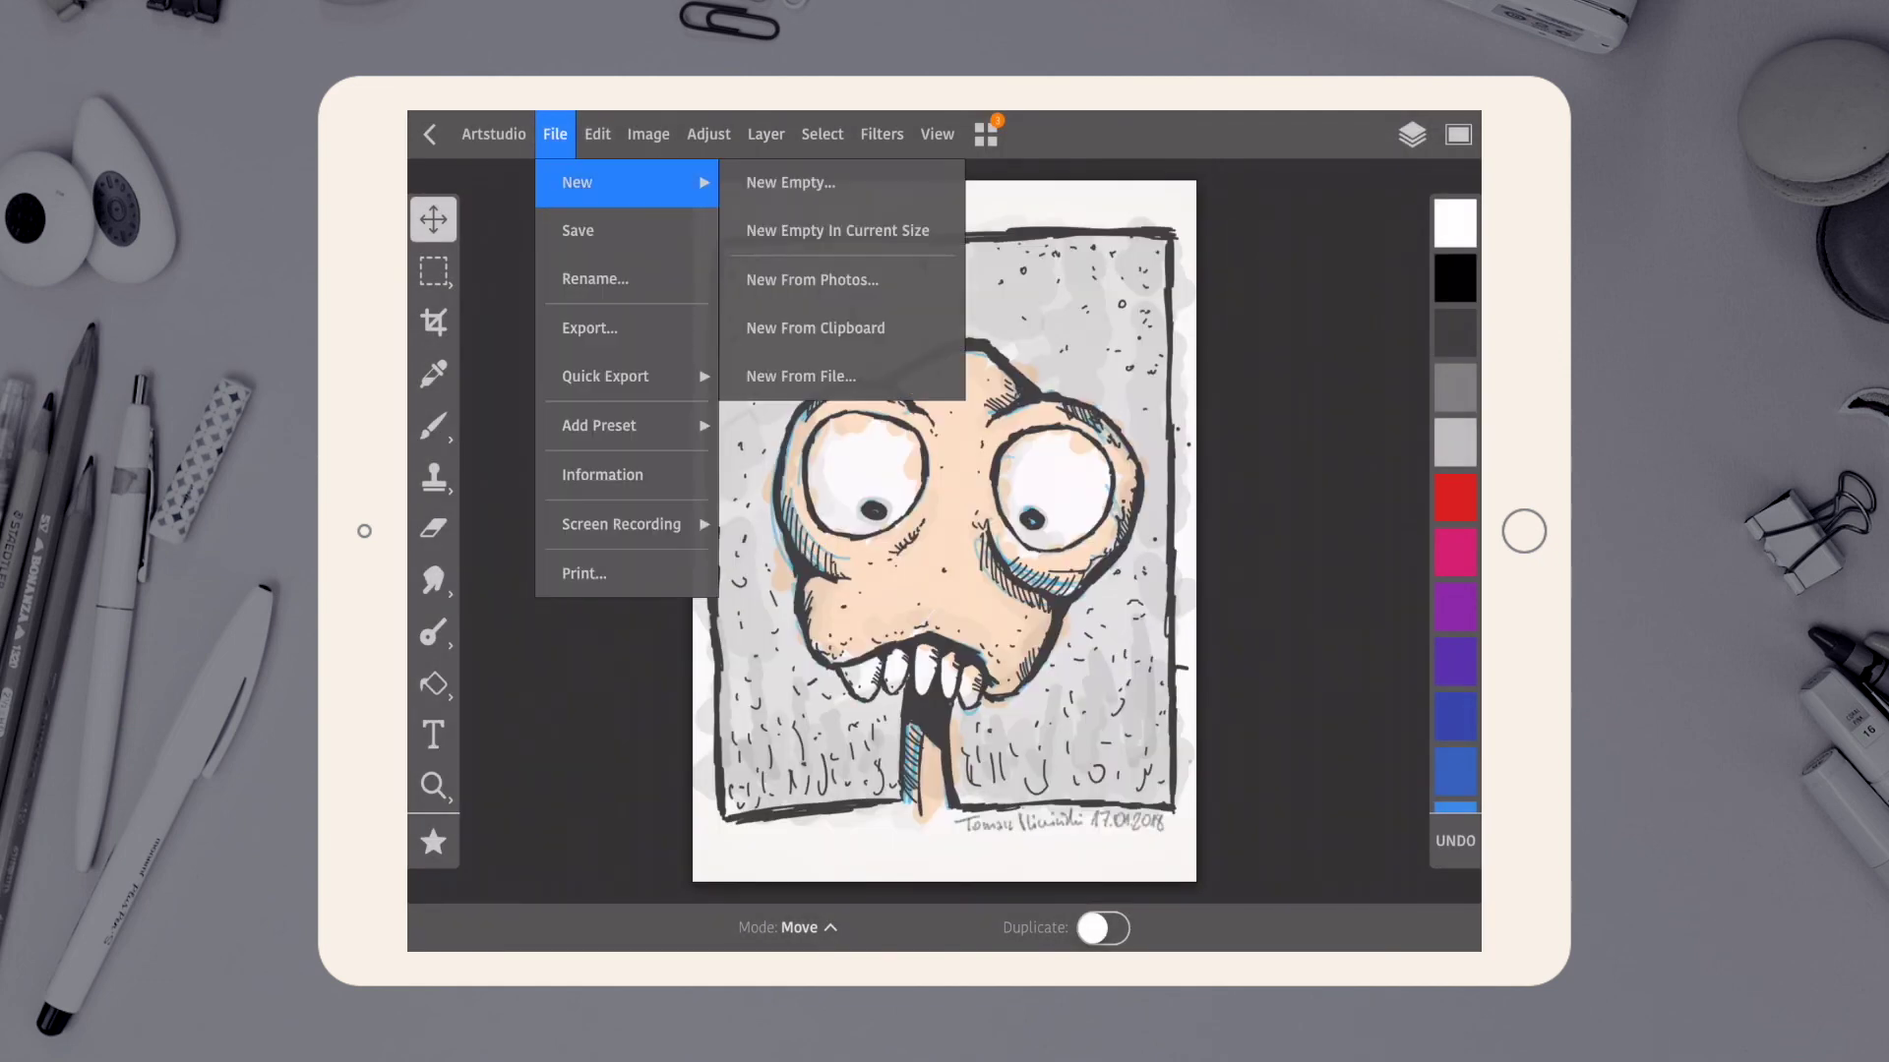
pyautogui.click(812, 278)
pyautogui.click(894, 370)
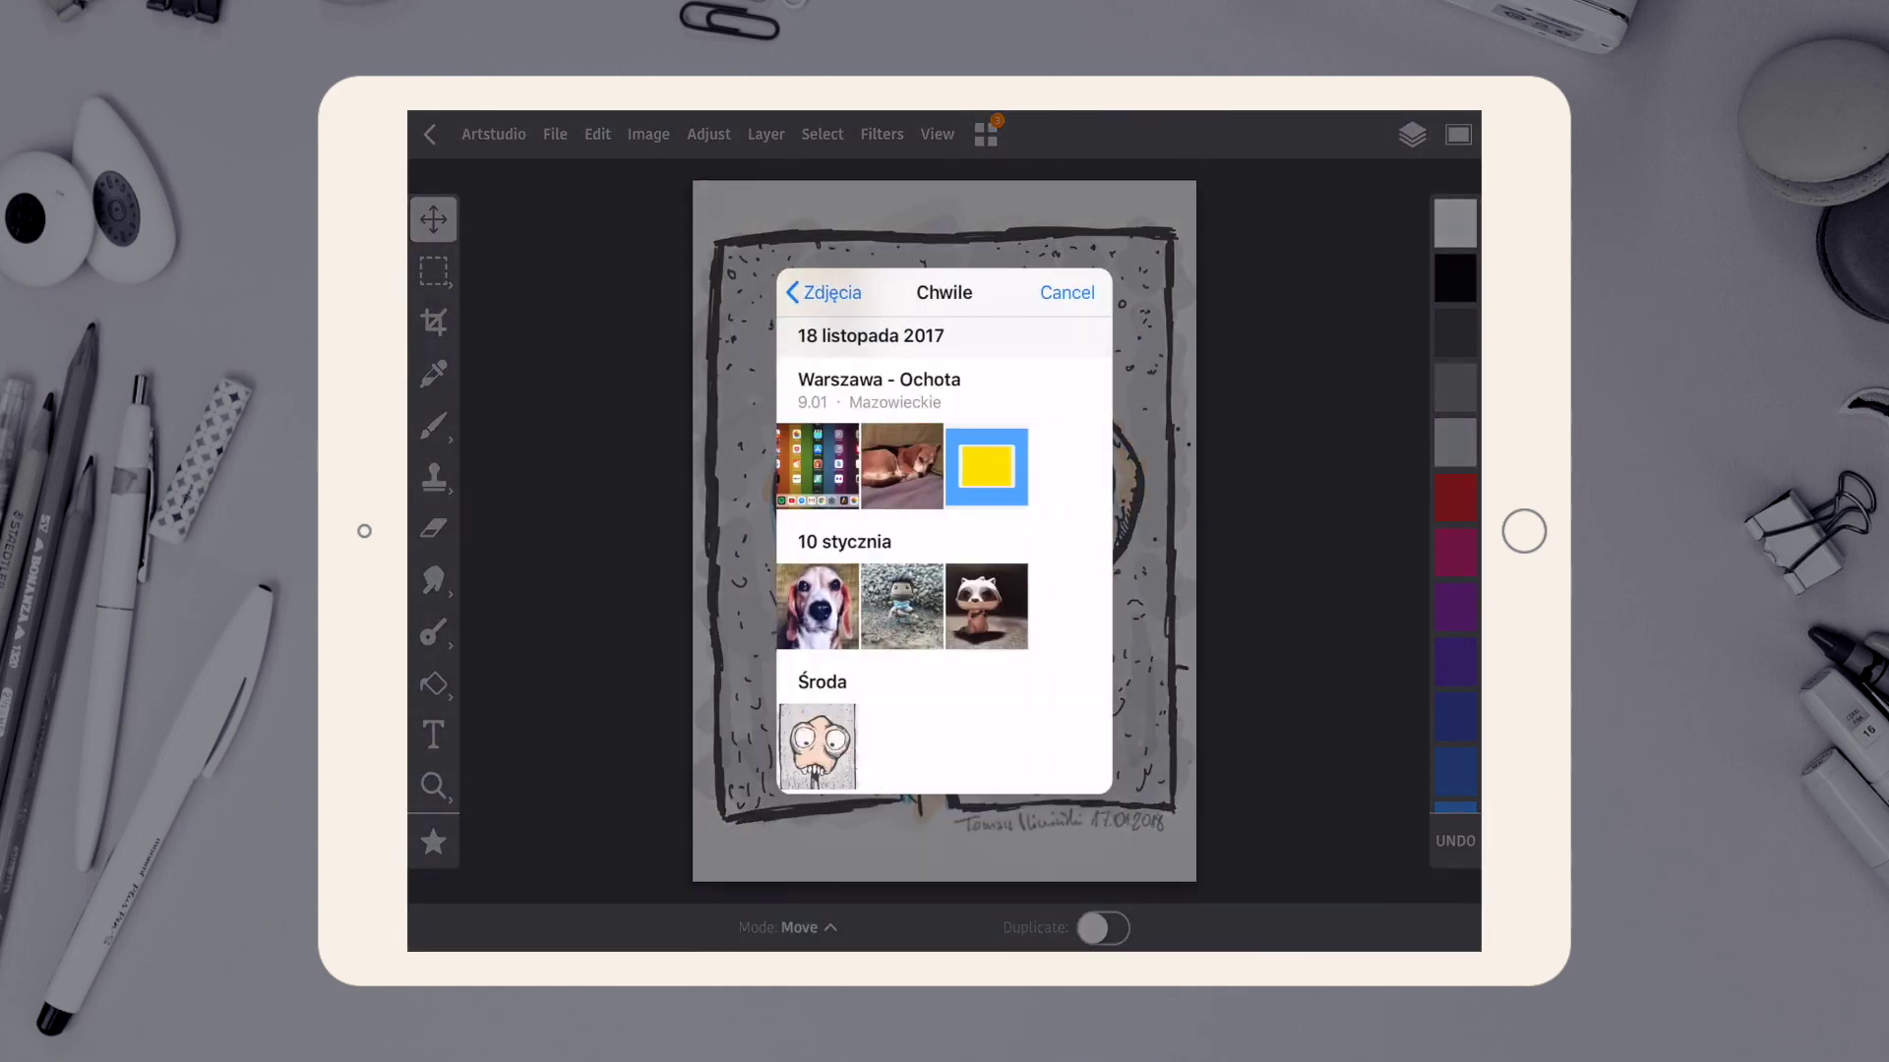
pyautogui.click(986, 605)
# Open the sleeping beagle photo as a new document and enable duplicate-on-move
pyautogui.click(555, 132)
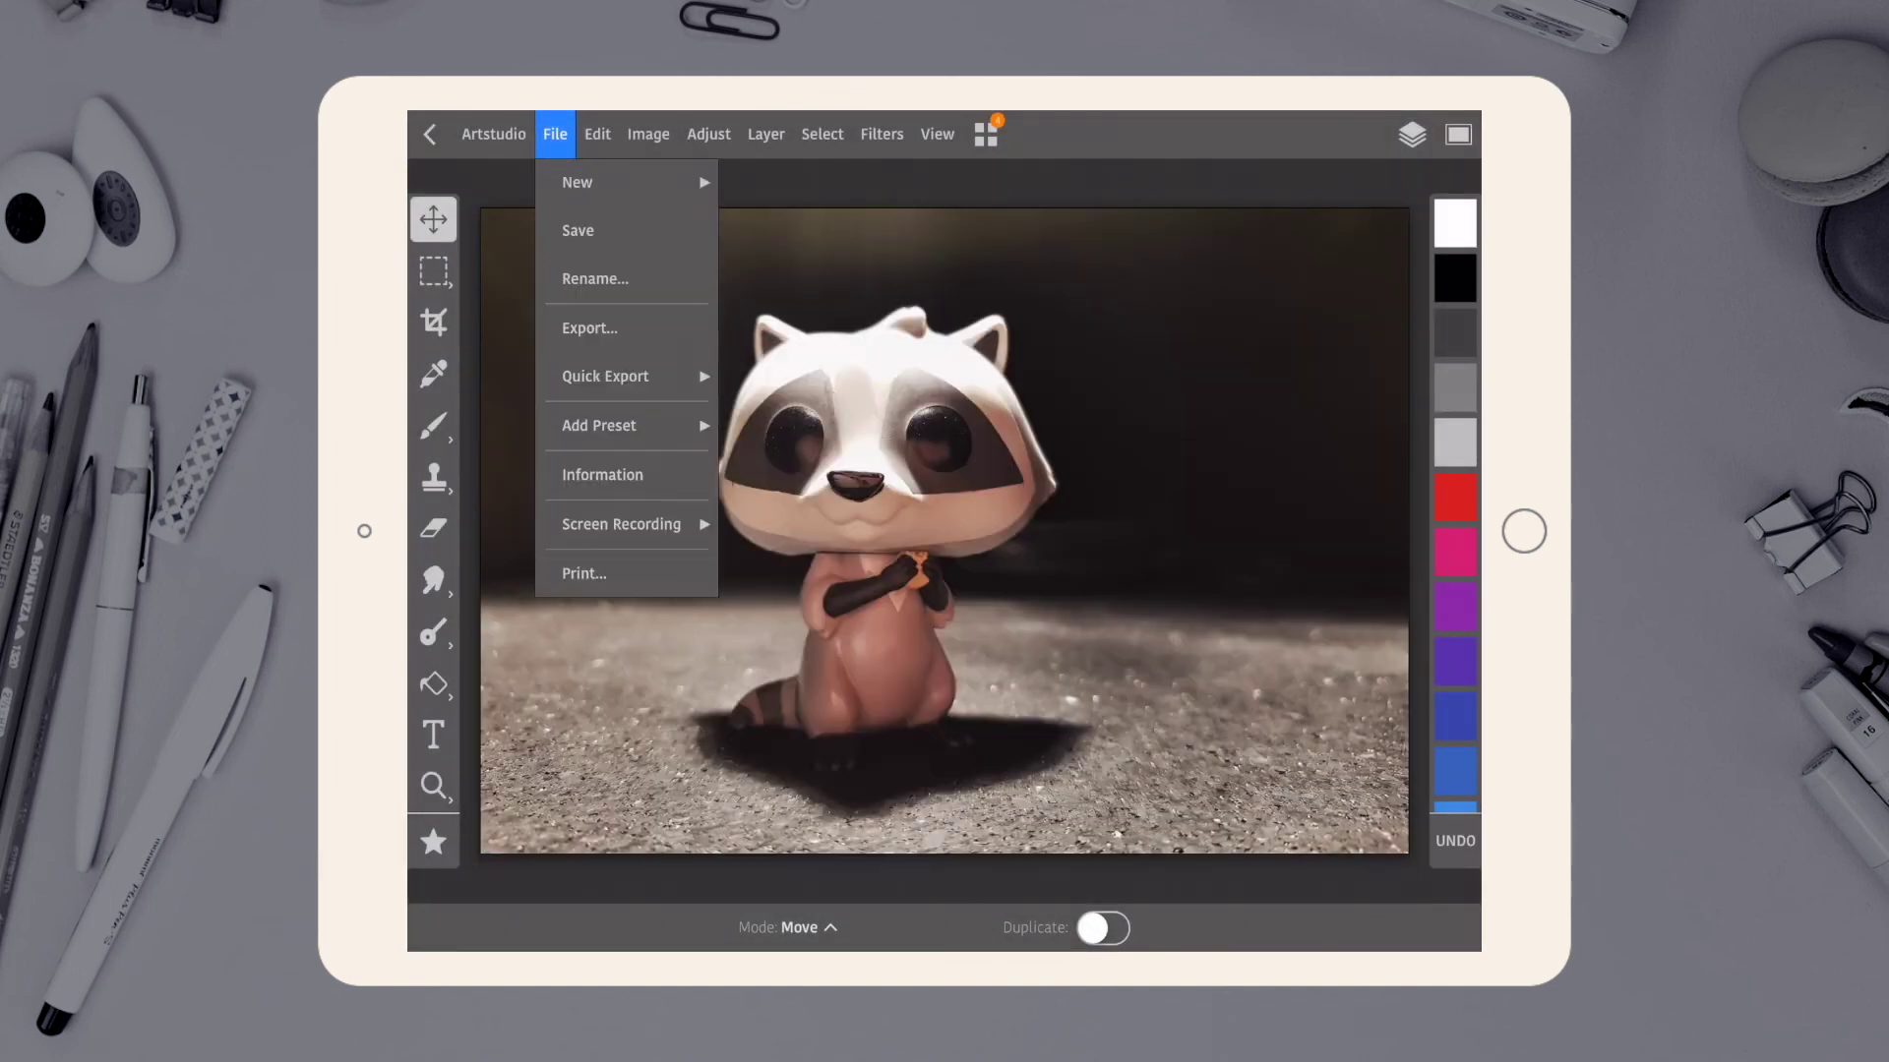
pyautogui.click(577, 181)
pyautogui.click(812, 278)
pyautogui.click(894, 370)
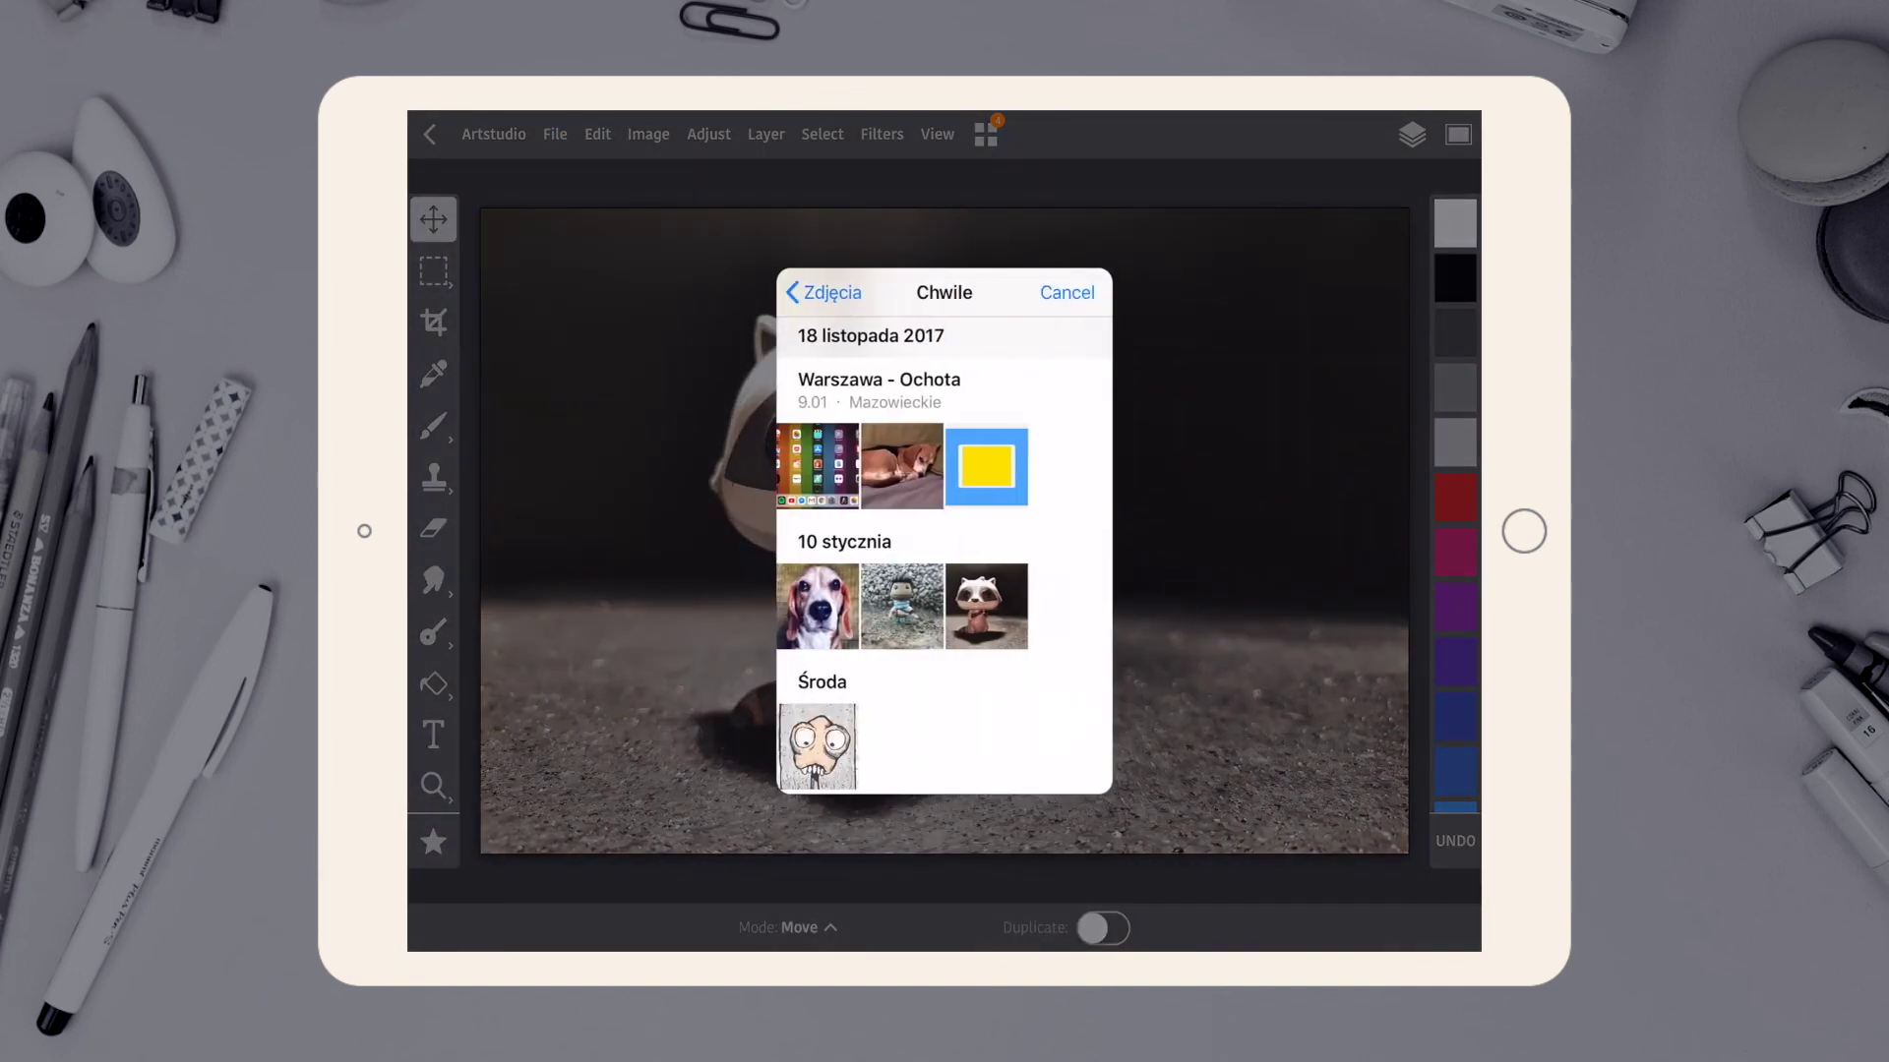
pyautogui.click(902, 466)
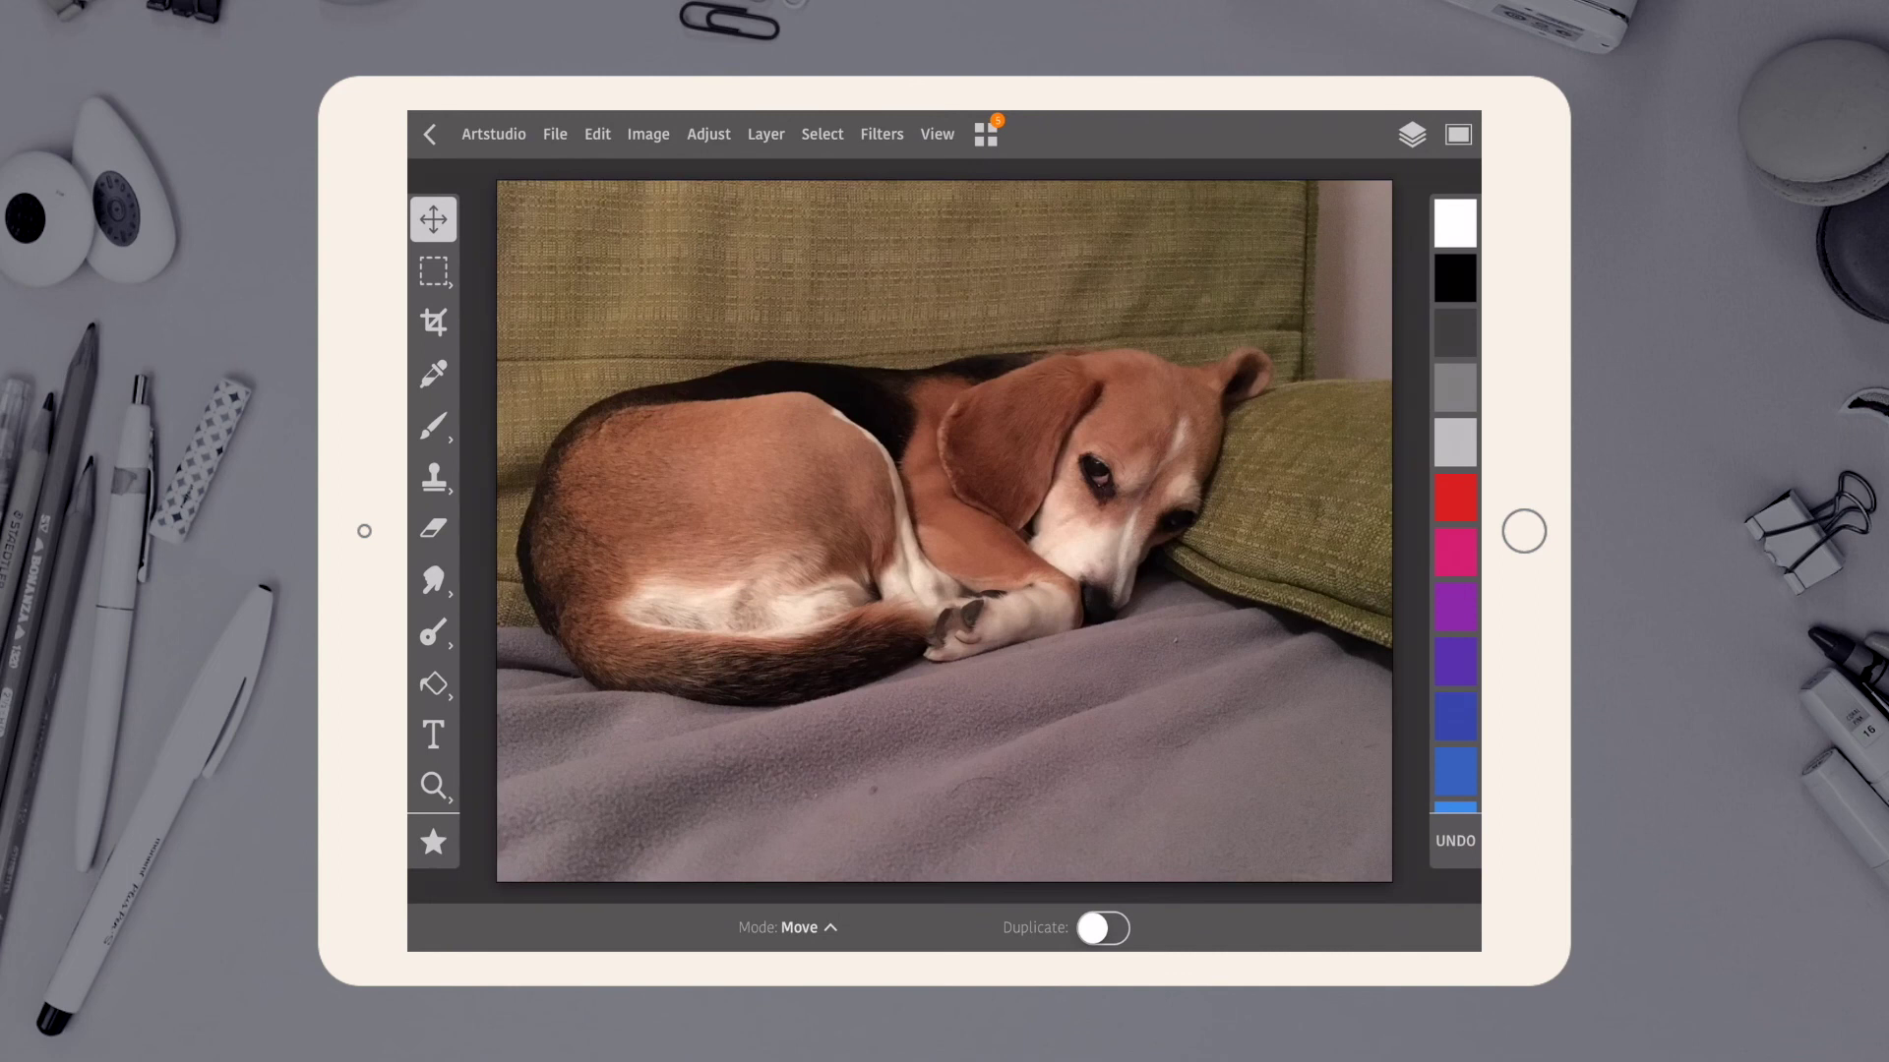
pyautogui.click(1103, 927)
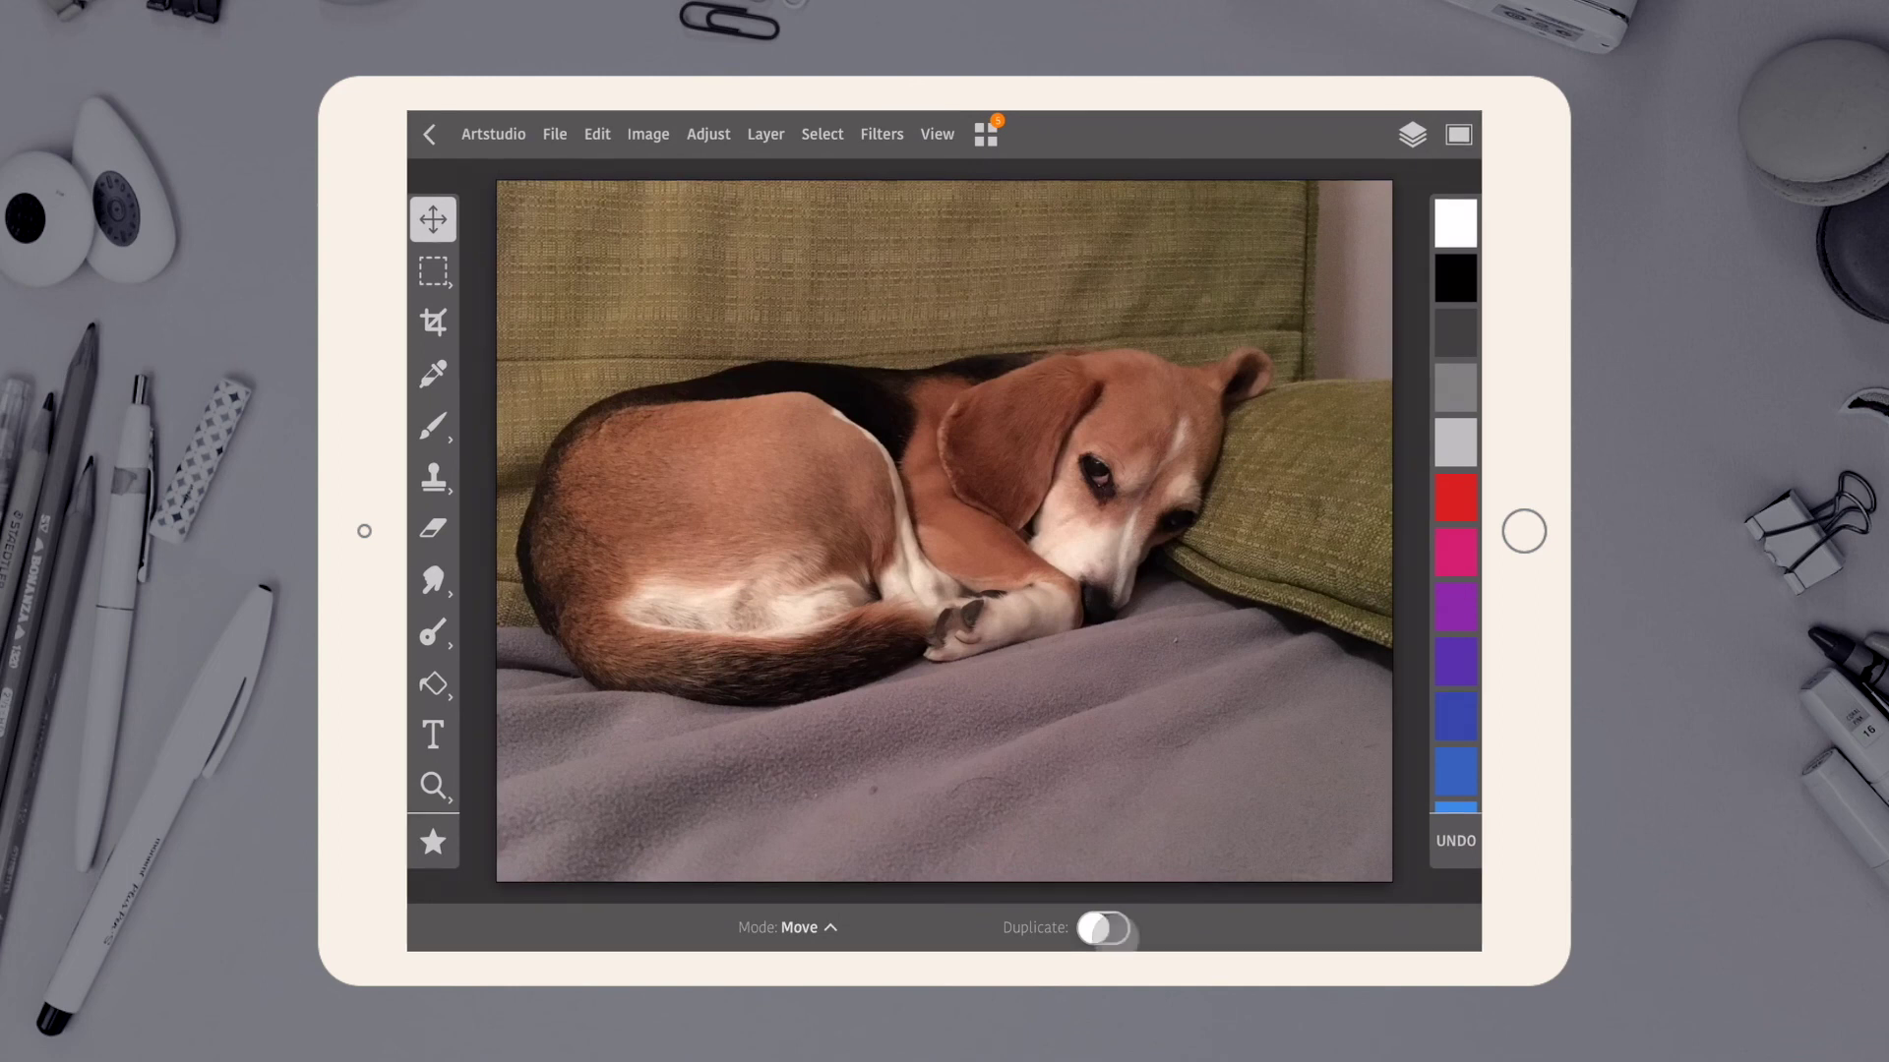
pyautogui.moveTo(944, 944); pyautogui.dragTo(944, 591)
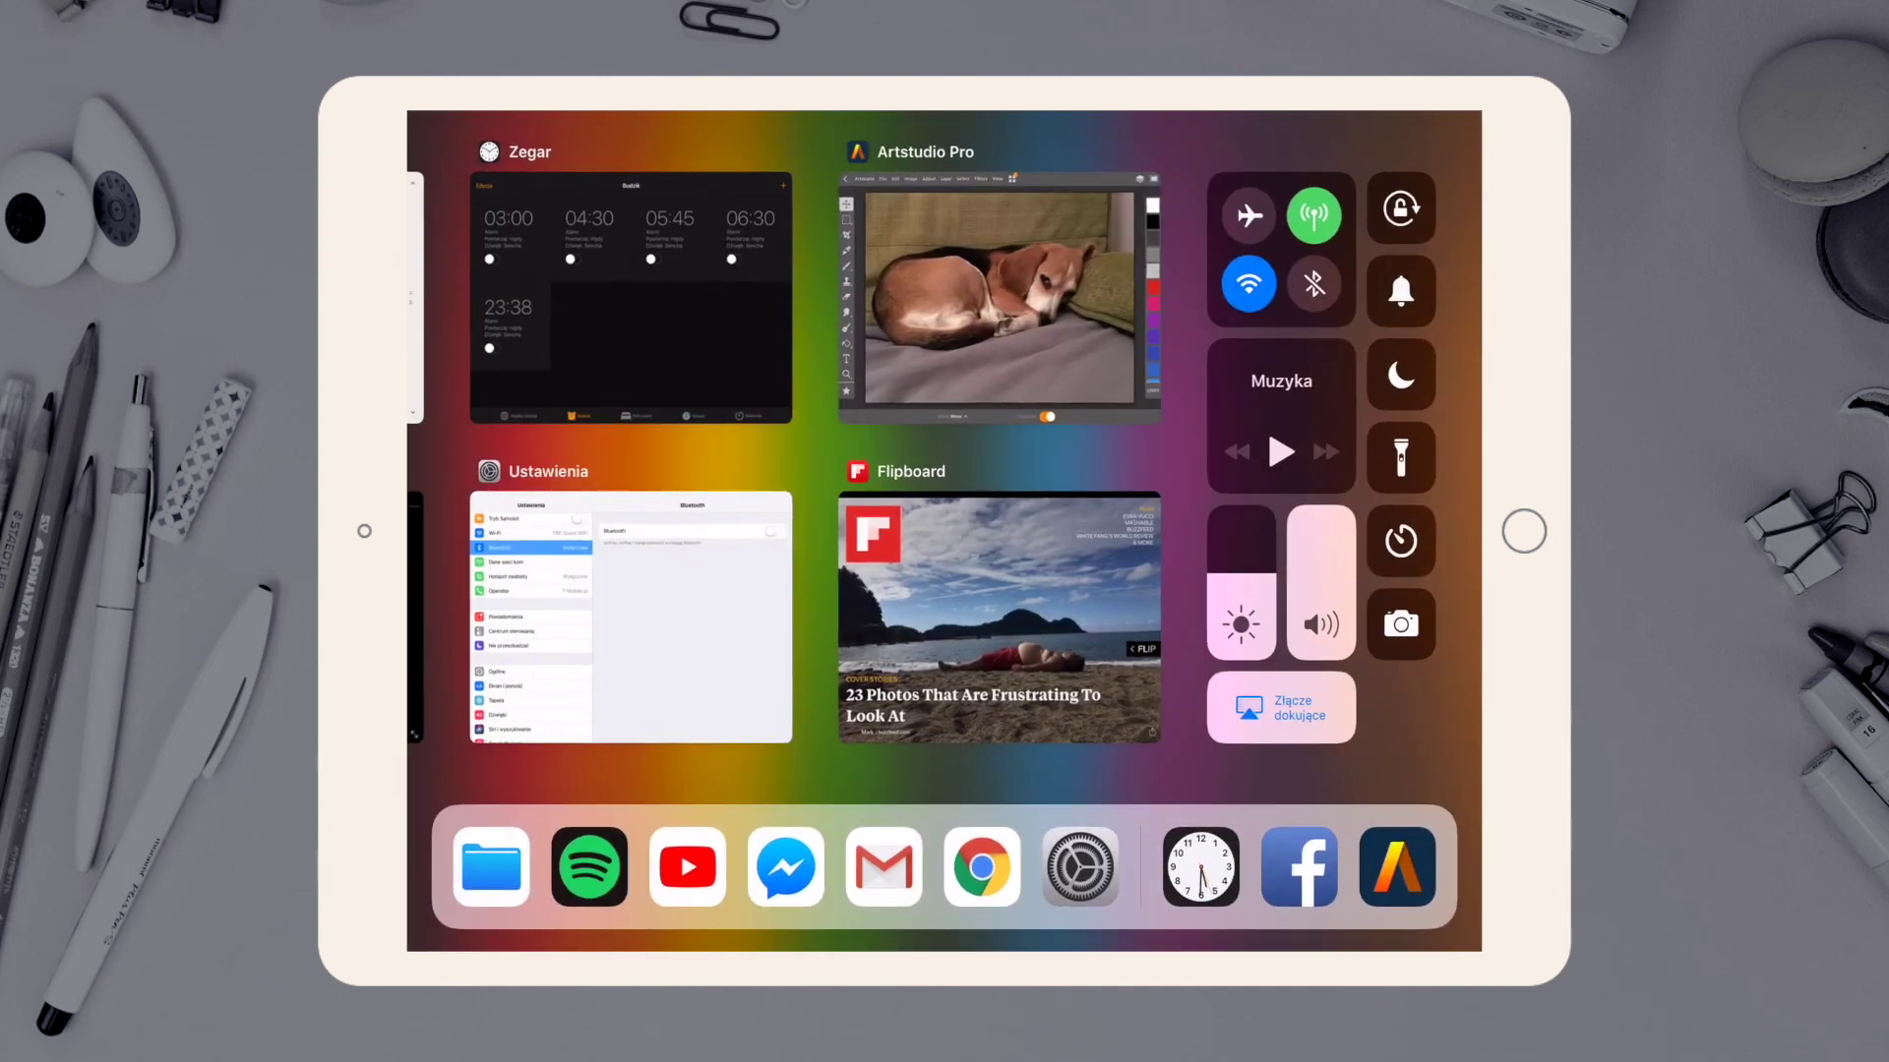
# Open Flipboard and flip through two pages to the last sections page
pyautogui.click(998, 616)
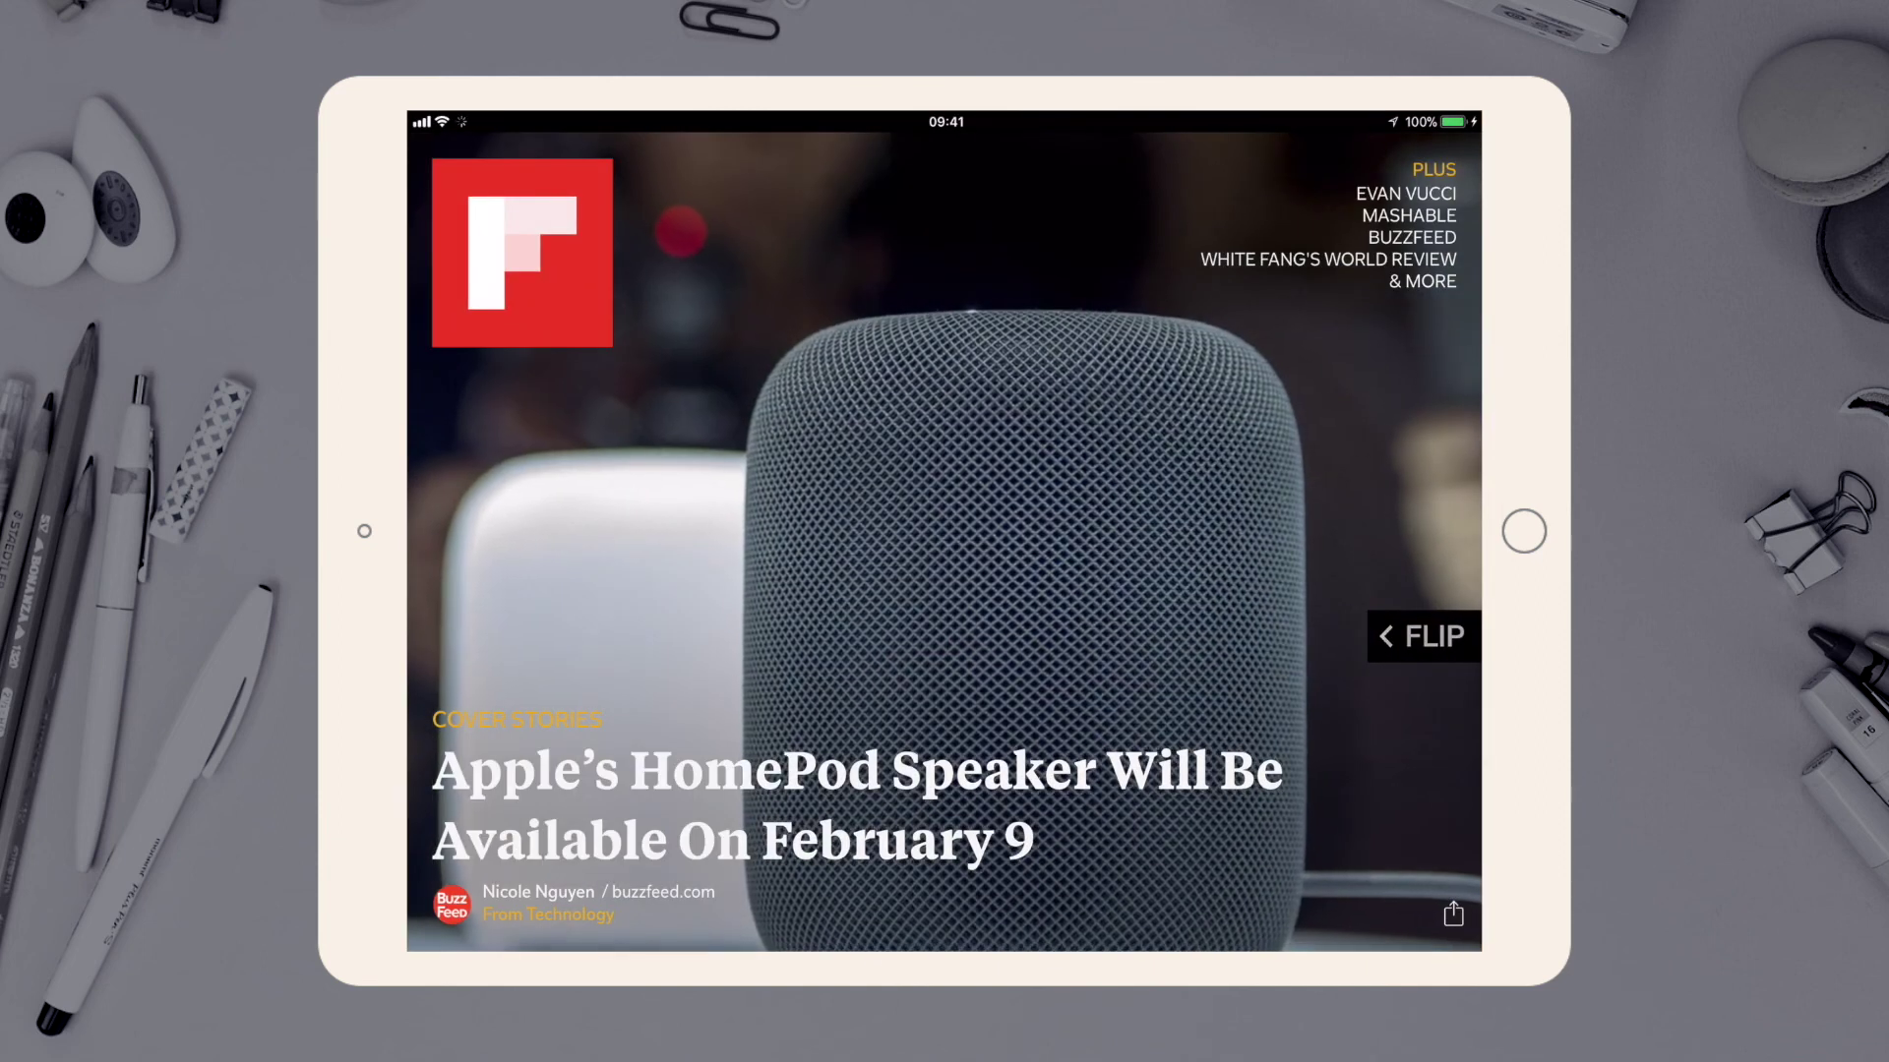
pyautogui.moveTo(1329, 531); pyautogui.dragTo(592, 532)
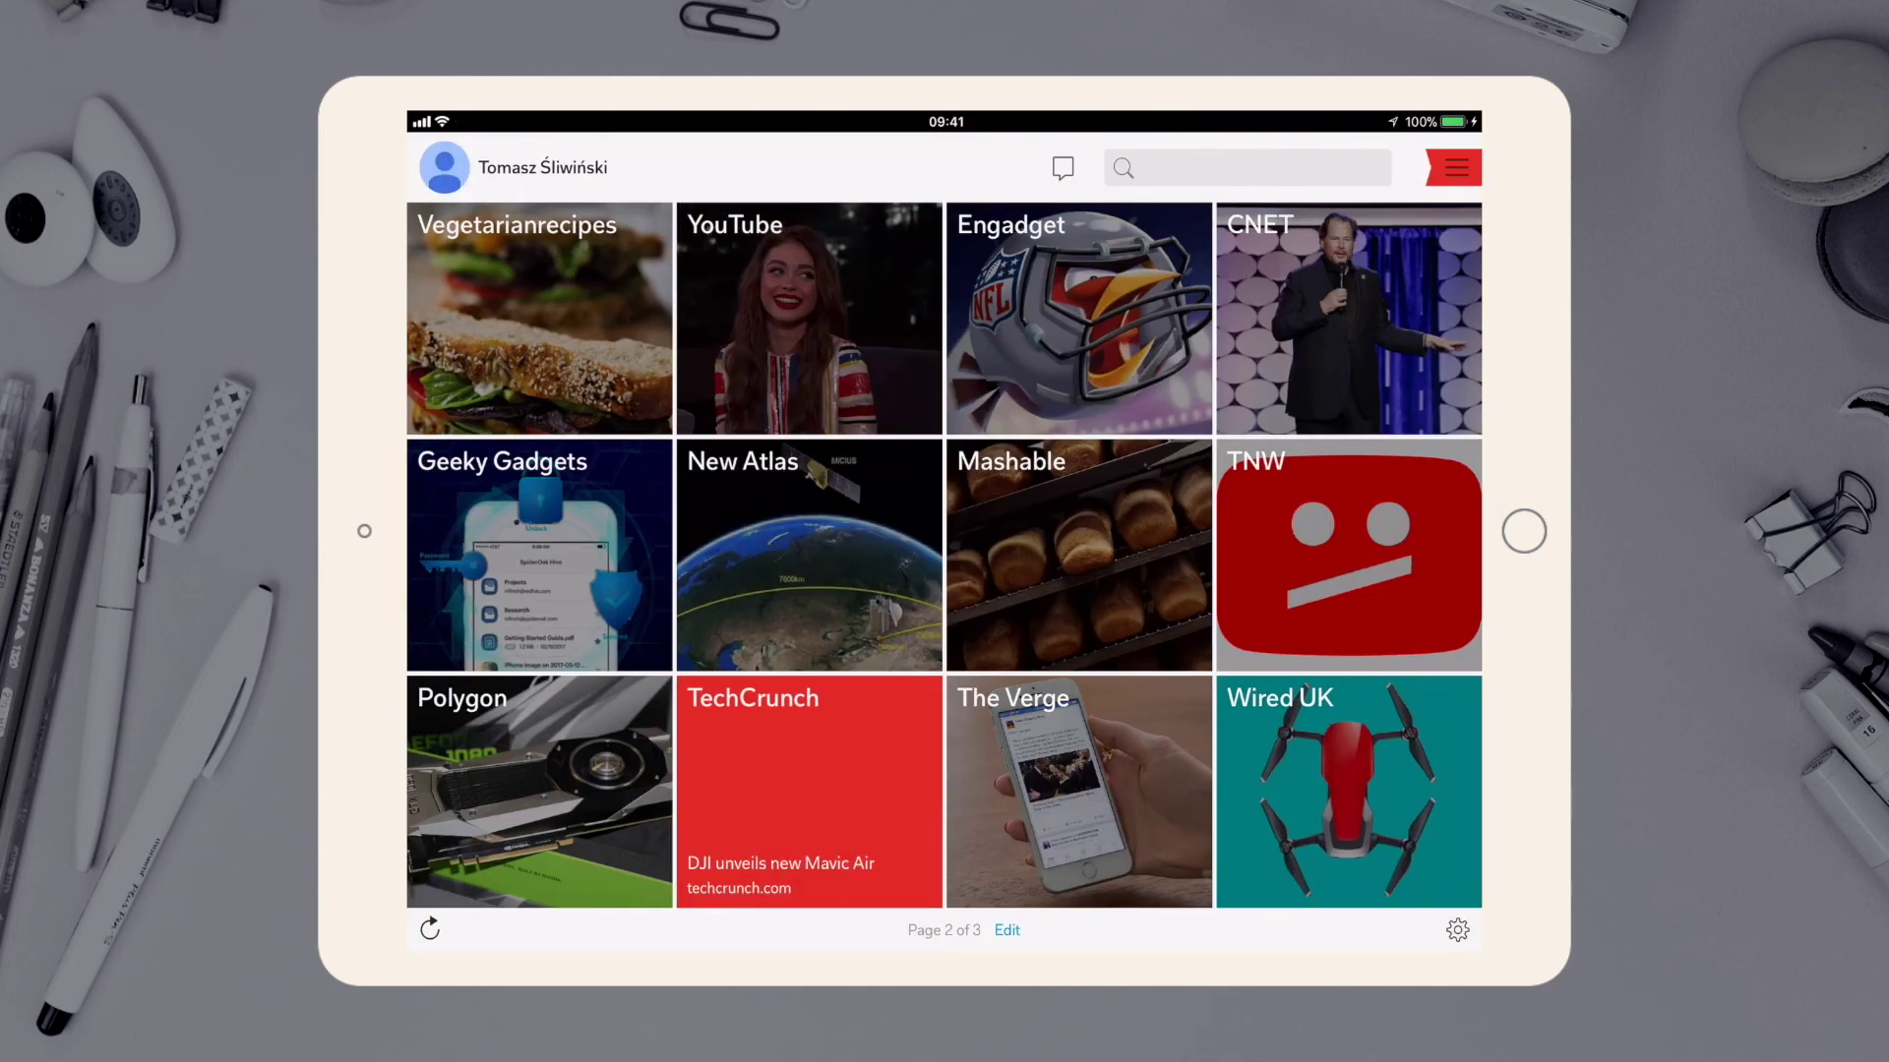
pyautogui.moveTo(1329, 531); pyautogui.dragTo(591, 532)
pyautogui.moveTo(945, 944); pyautogui.dragTo(944, 531)
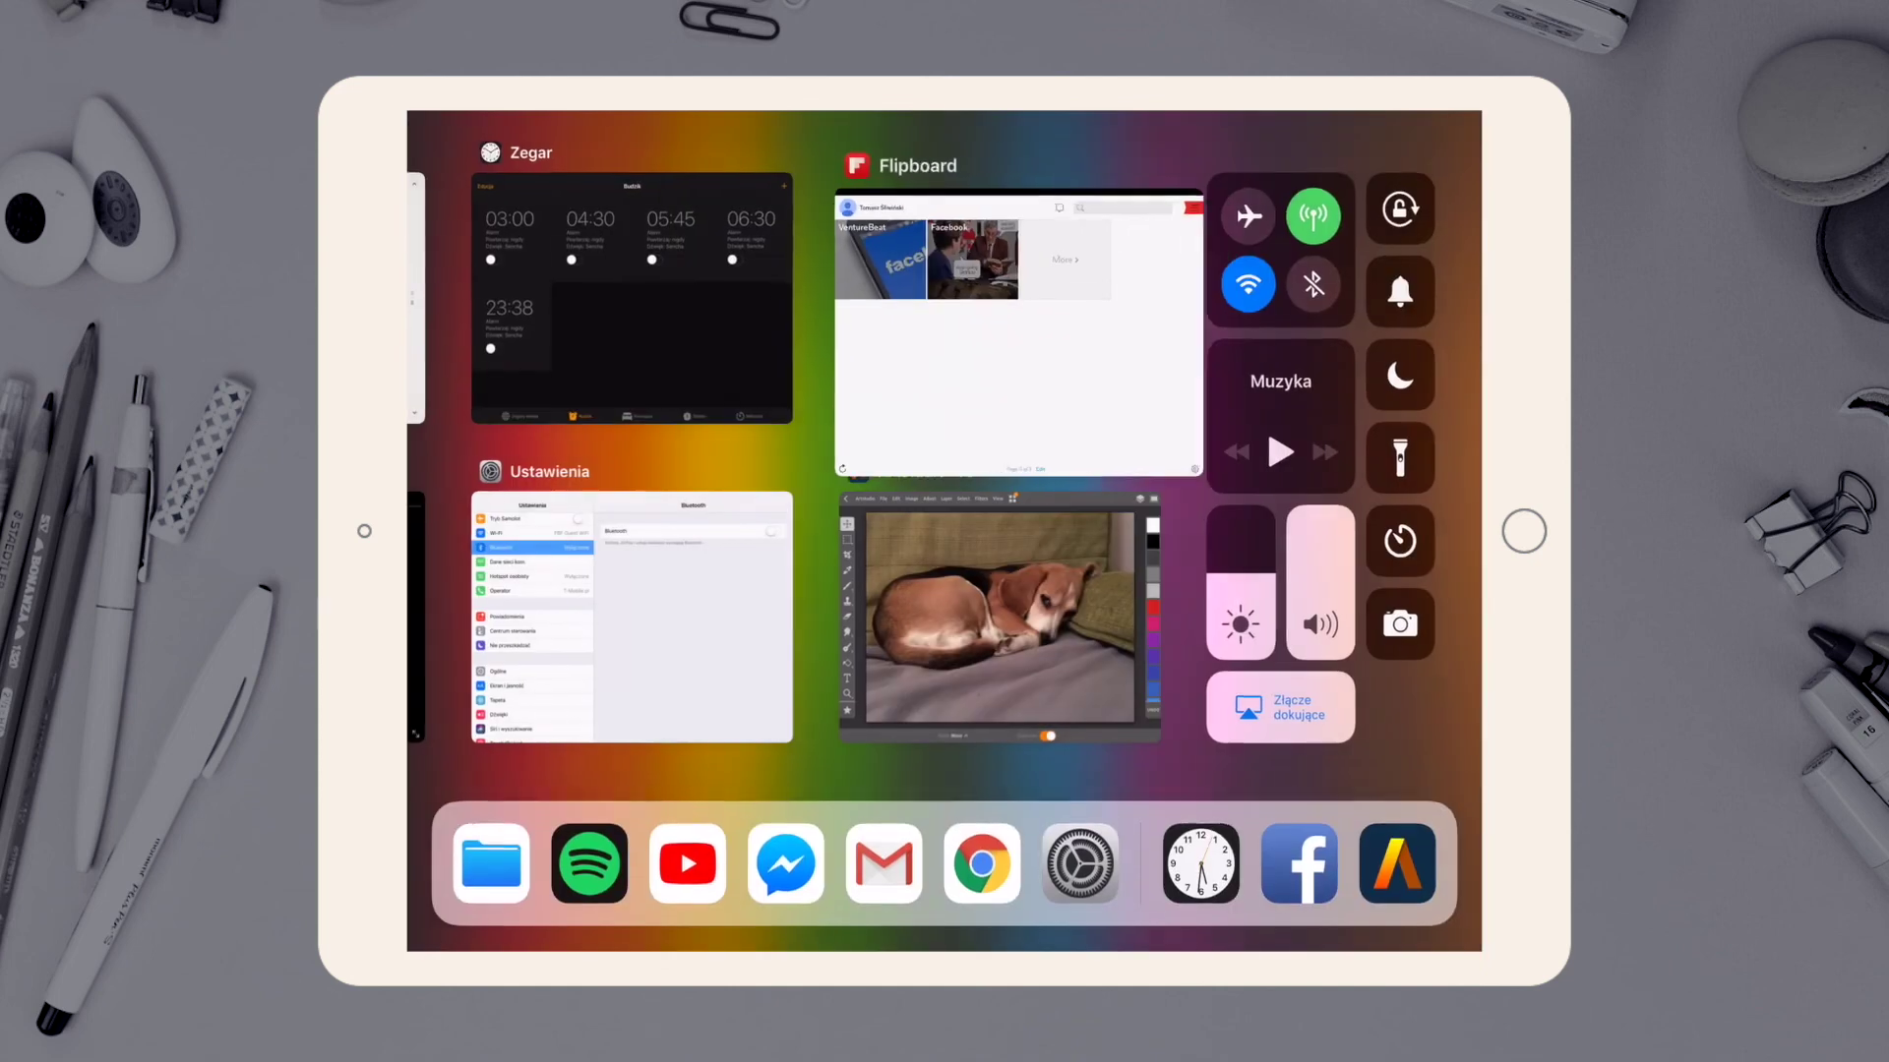
# Delete the 03:00 alarm in Clock, then return to Artstudio Pro
pyautogui.click(630, 295)
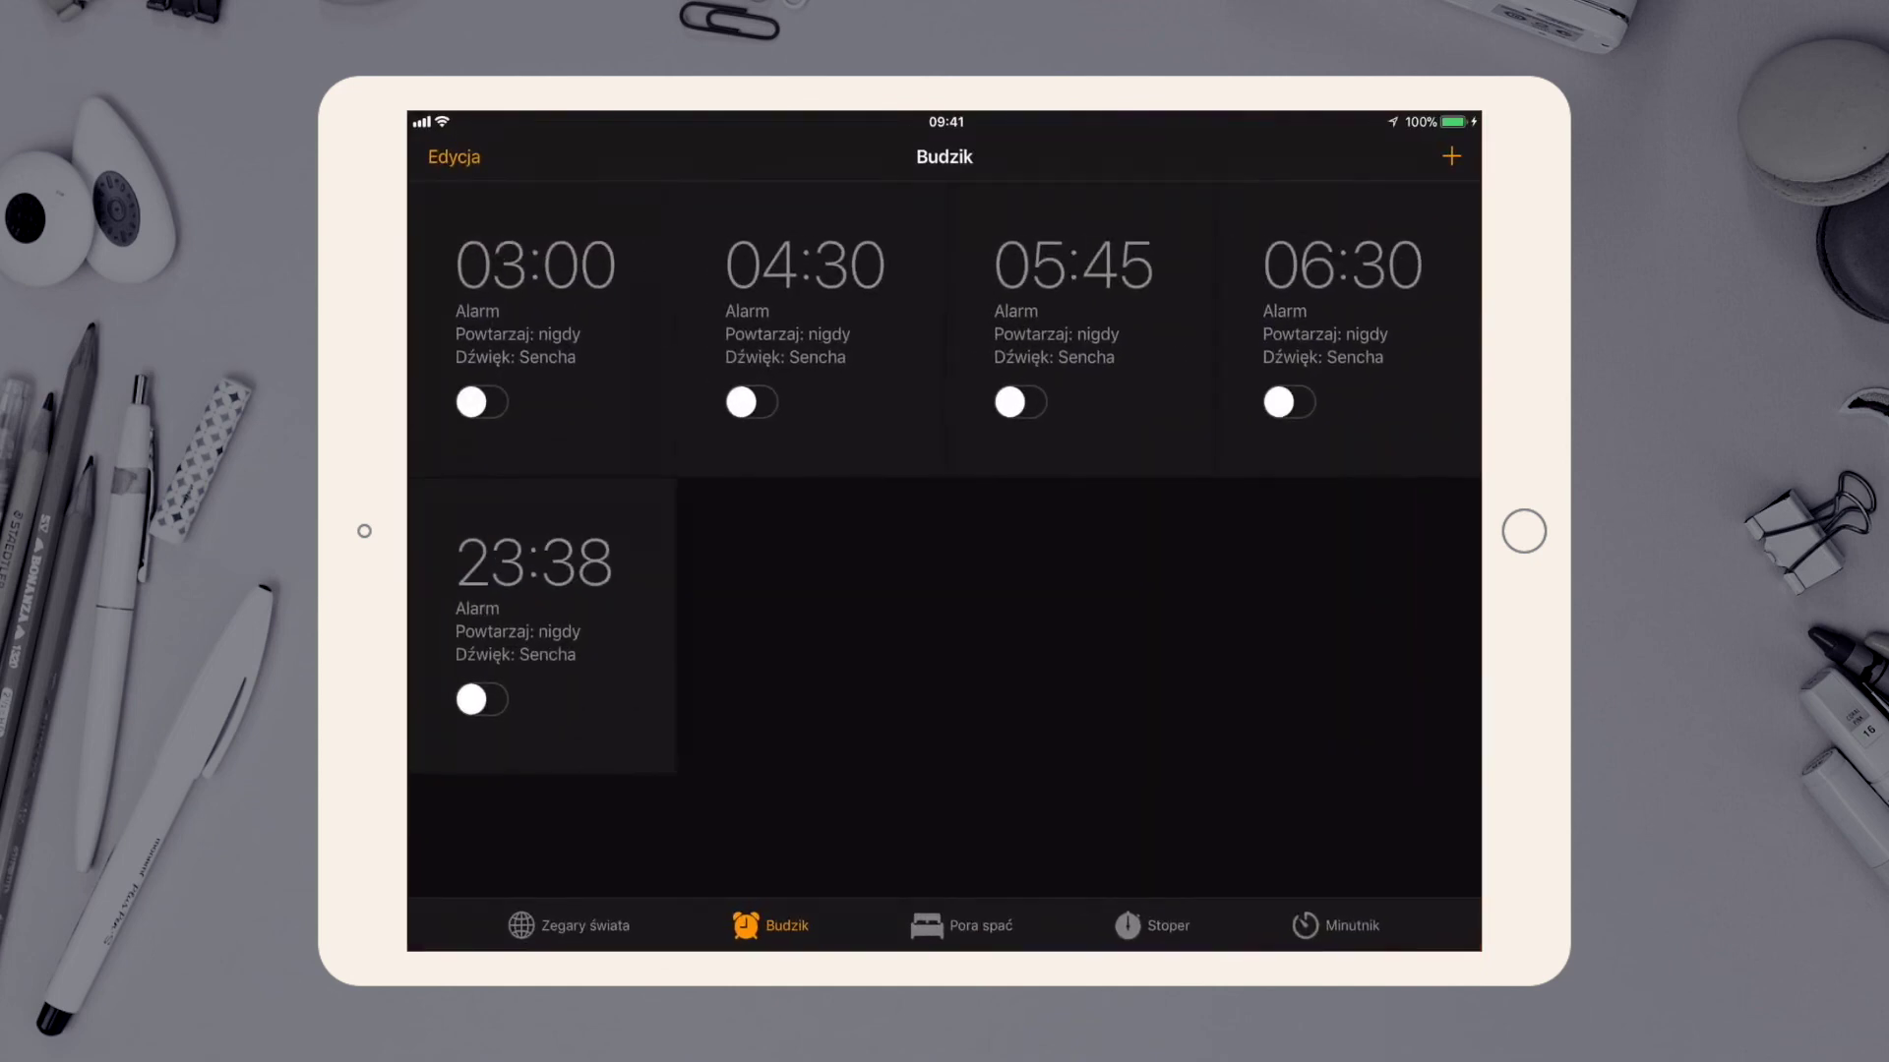
pyautogui.click(453, 158)
pyautogui.click(431, 266)
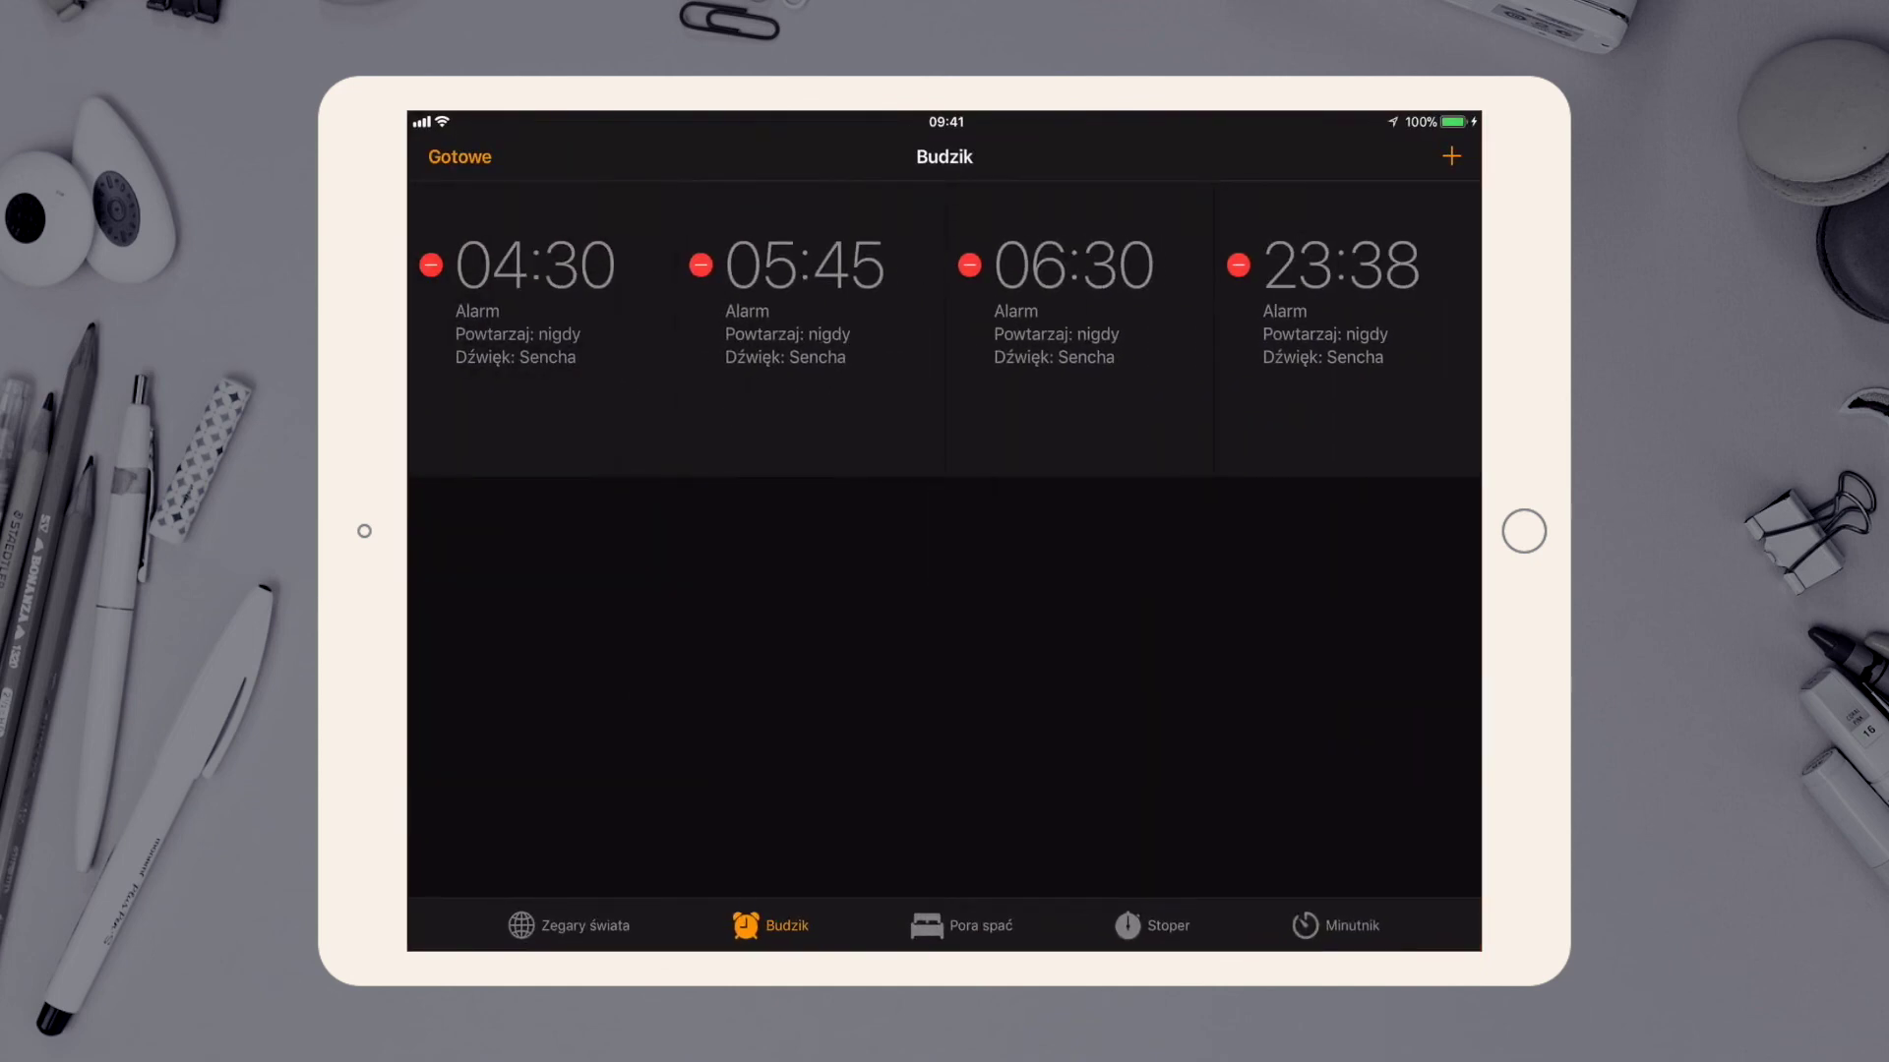
pyautogui.click(458, 157)
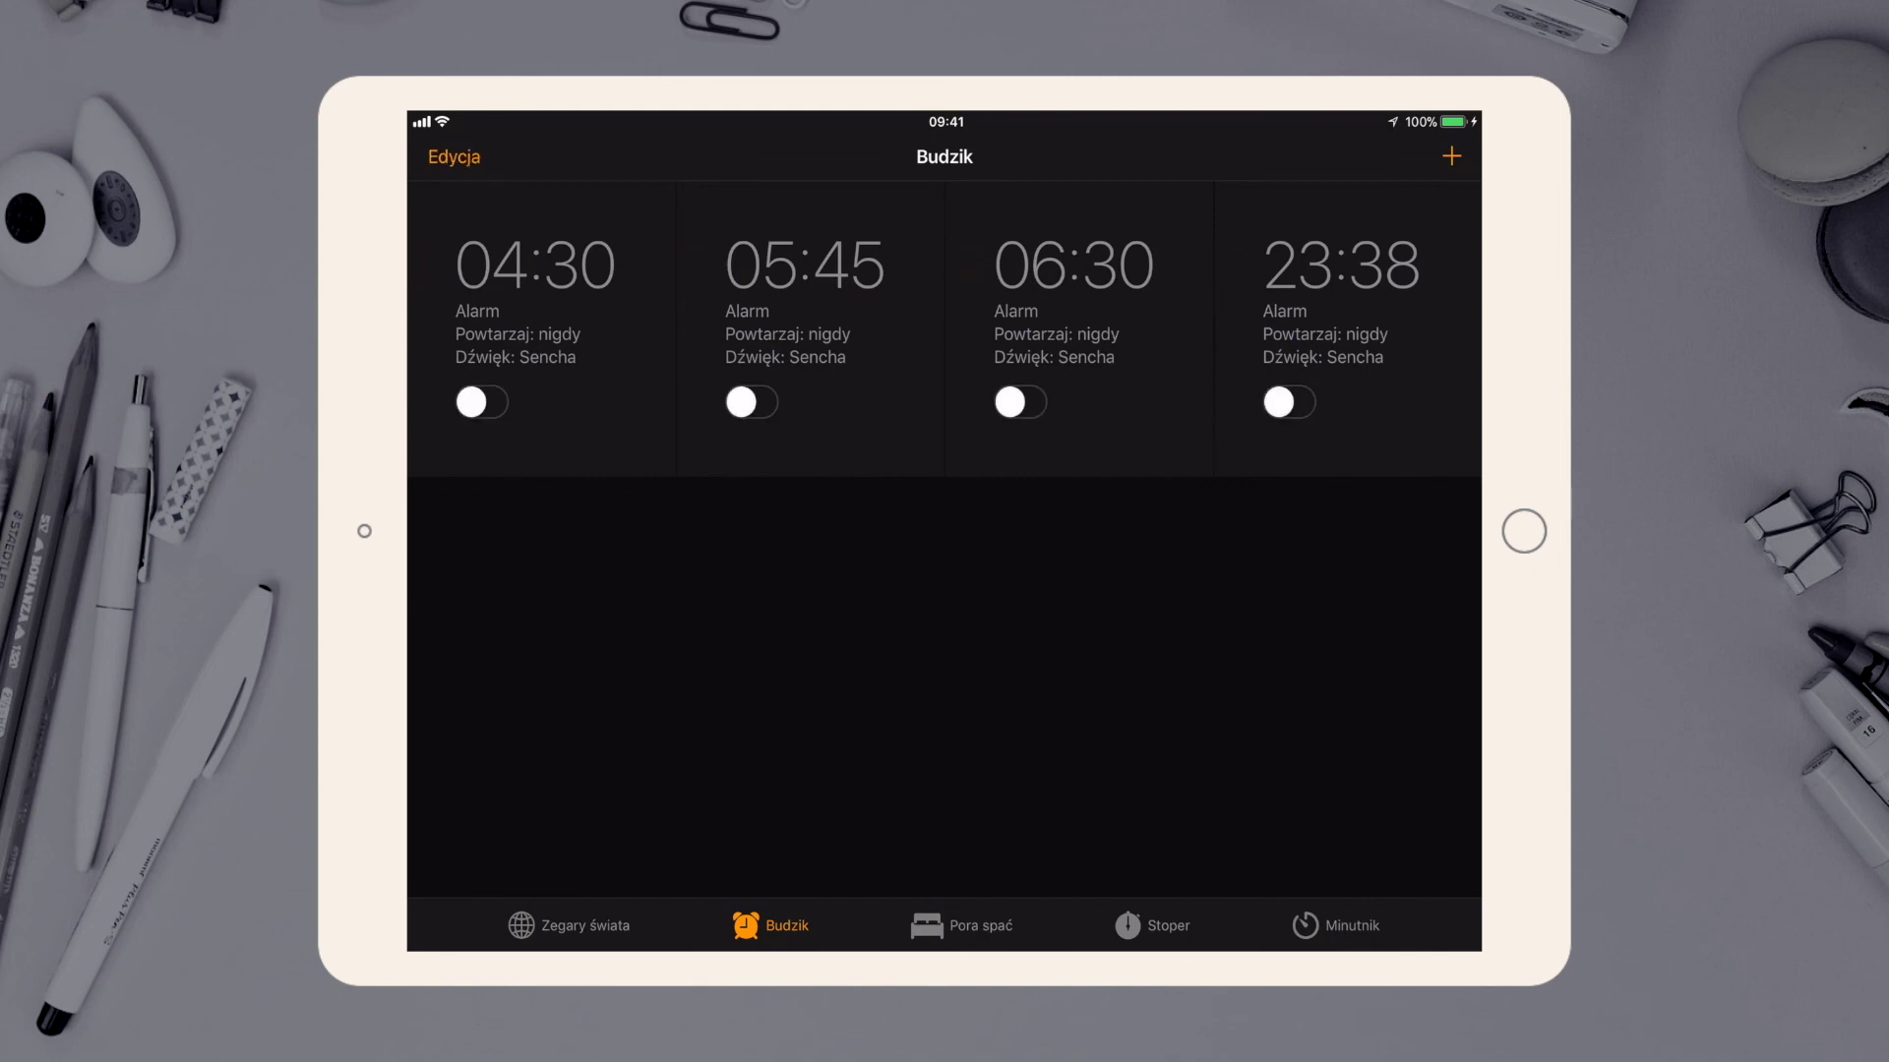
pyautogui.moveTo(945, 945); pyautogui.dragTo(945, 590)
pyautogui.click(649, 318)
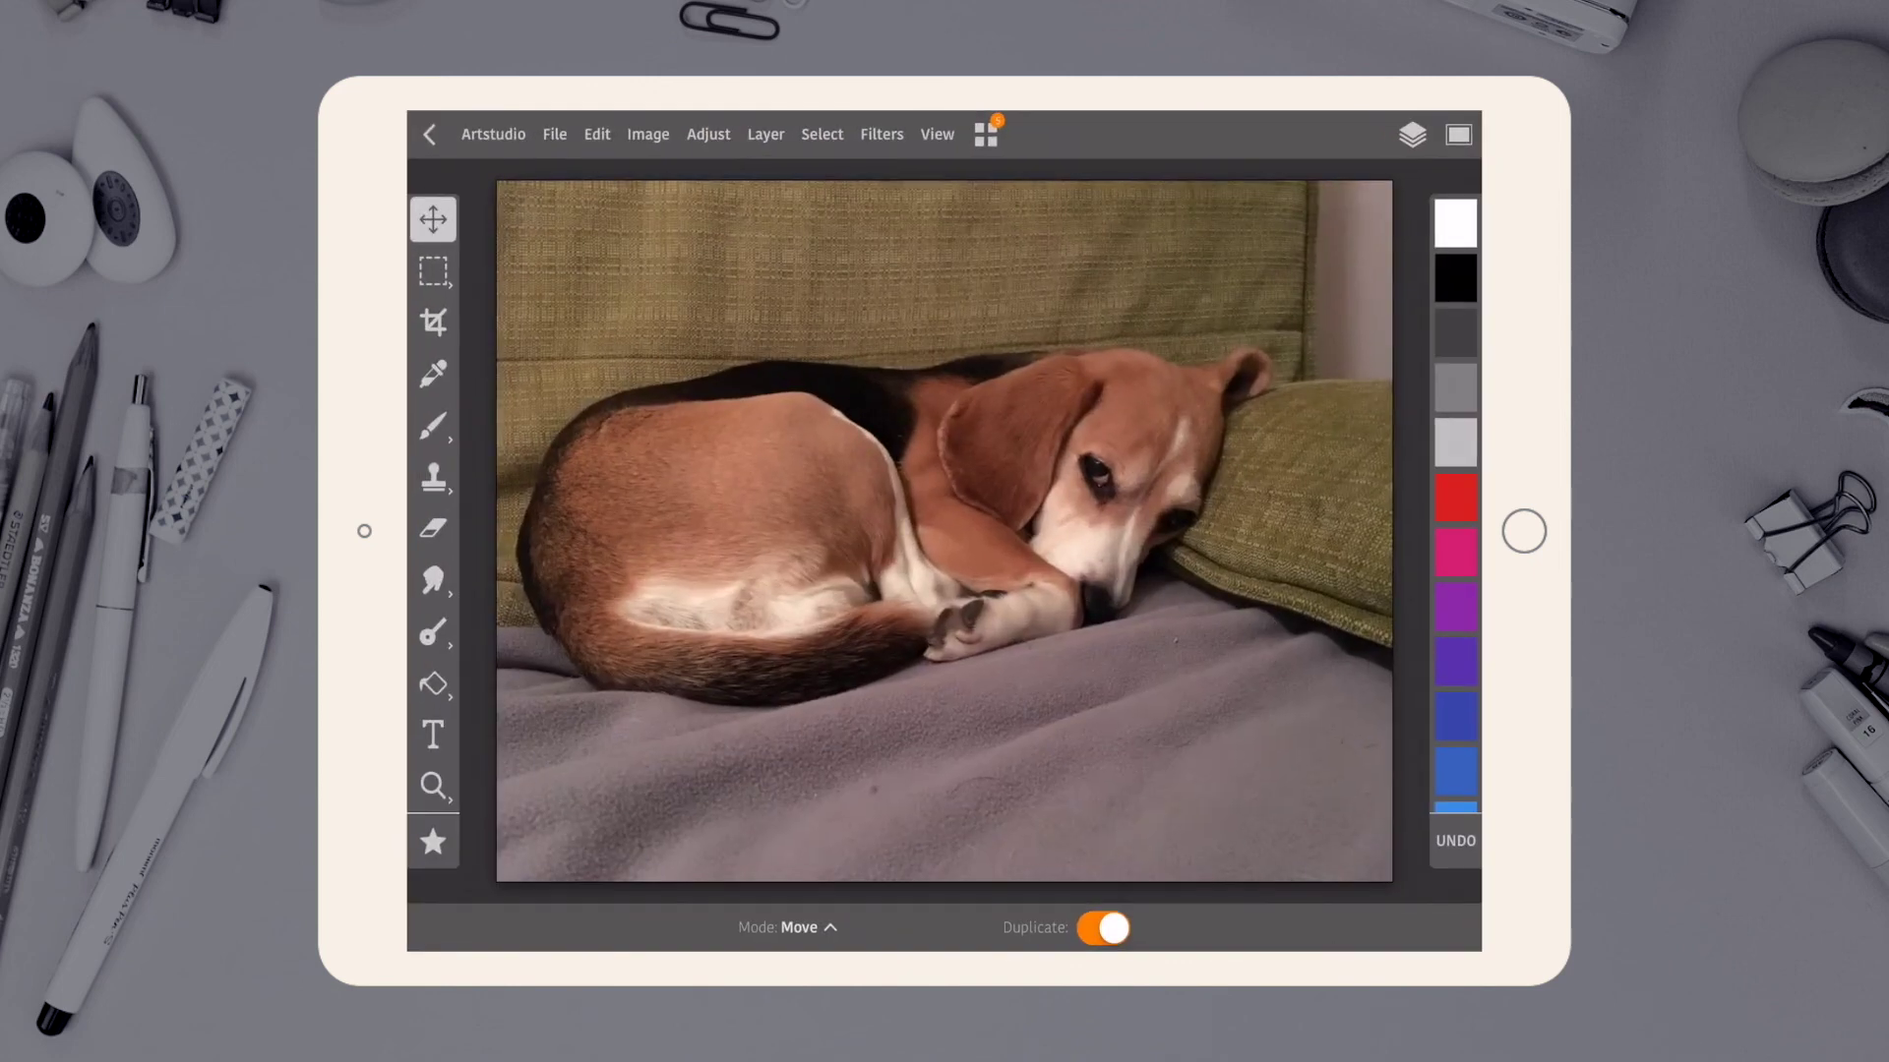